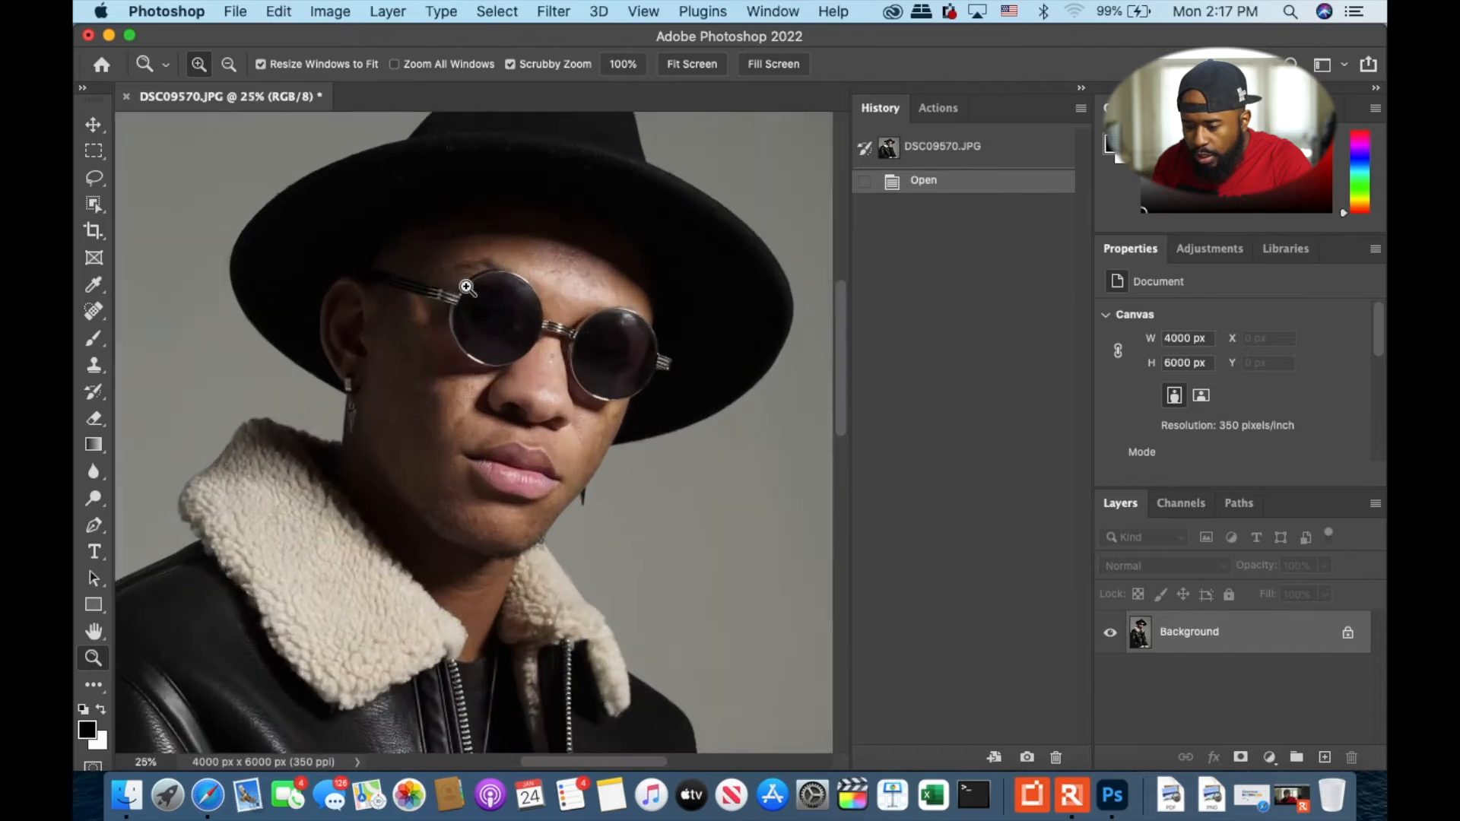
Remove blemishes on the forehead above the sunglasses with the Spot Healing Brush
{"action": "left_click", "coordinate": [466, 286]}
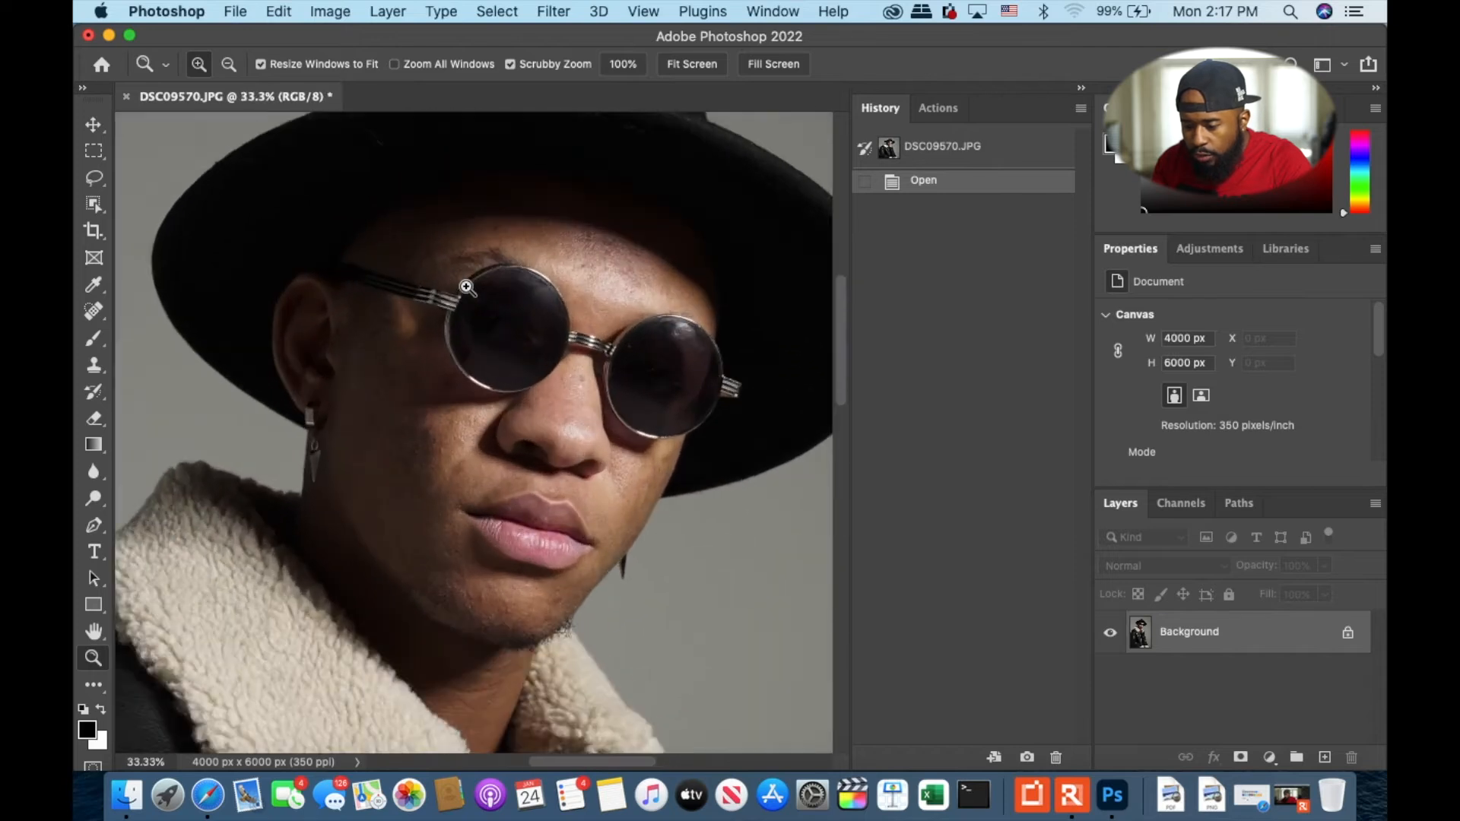
{"action": "left_click", "coordinate": [92, 314]}
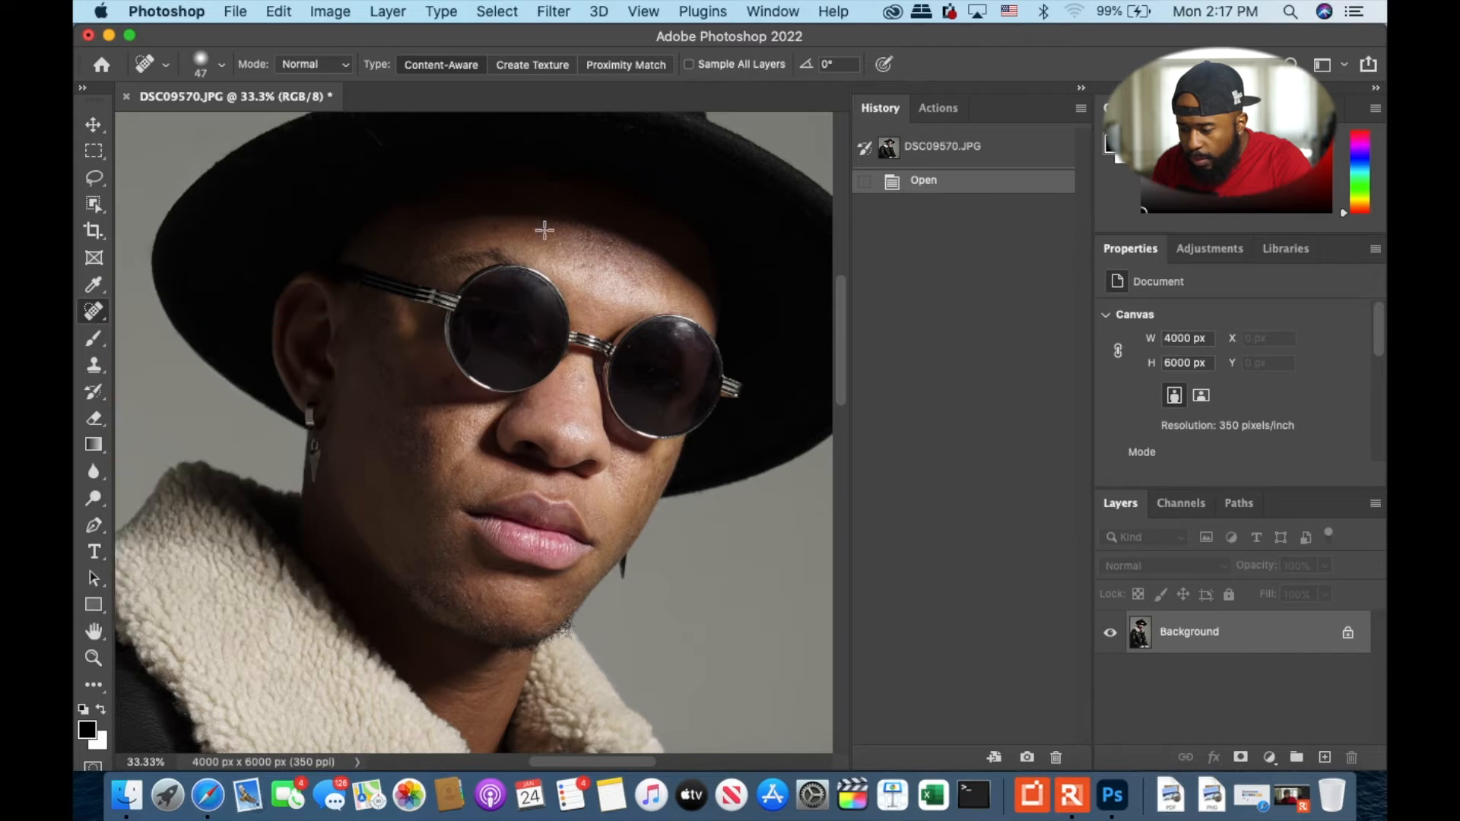
{"action": "left_click", "coordinate": [497, 231]}
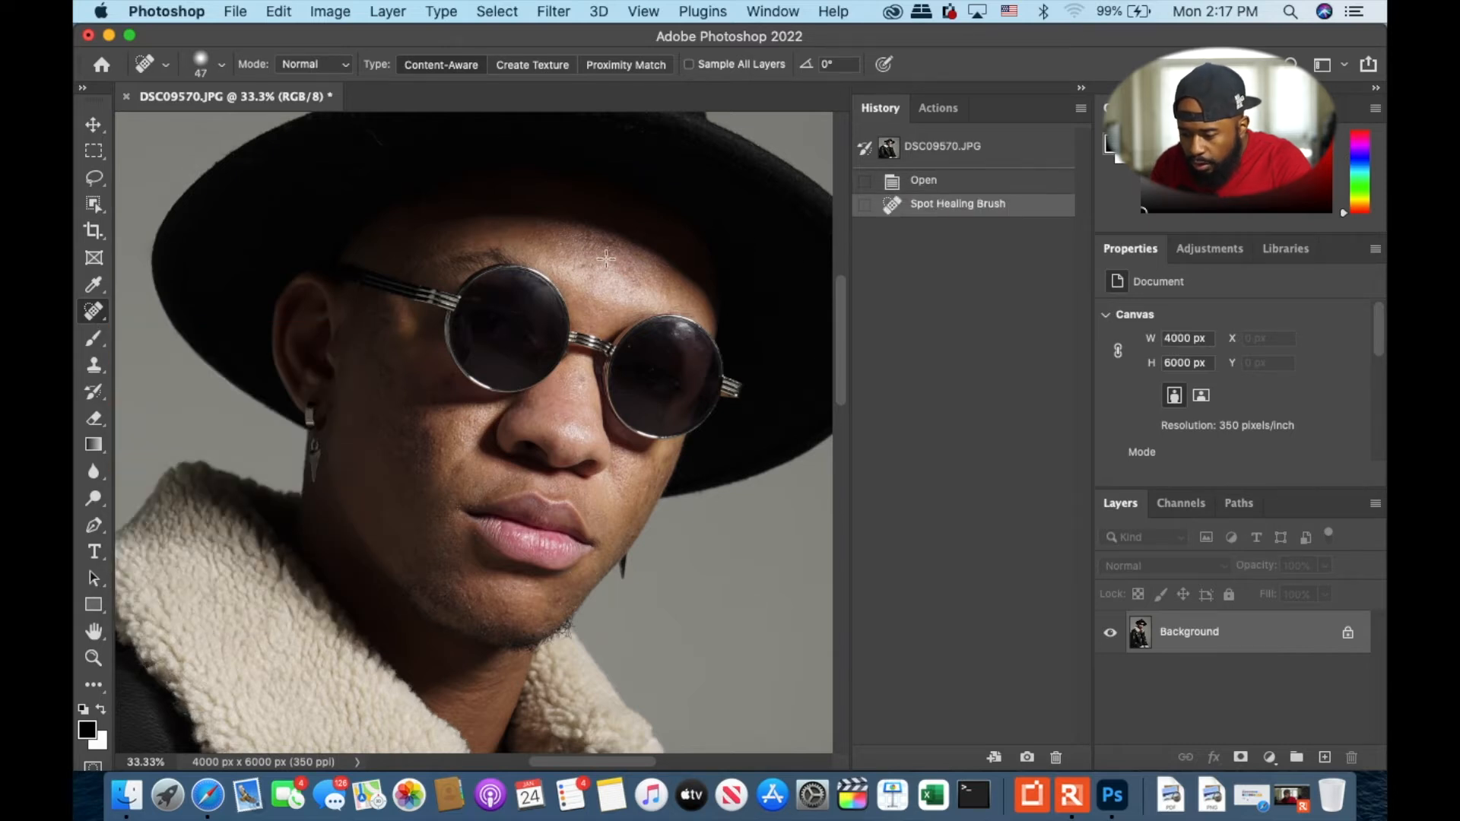
{"action": "left_click_drag", "start_coordinate": [617, 245], "coordinate": [596, 251]}
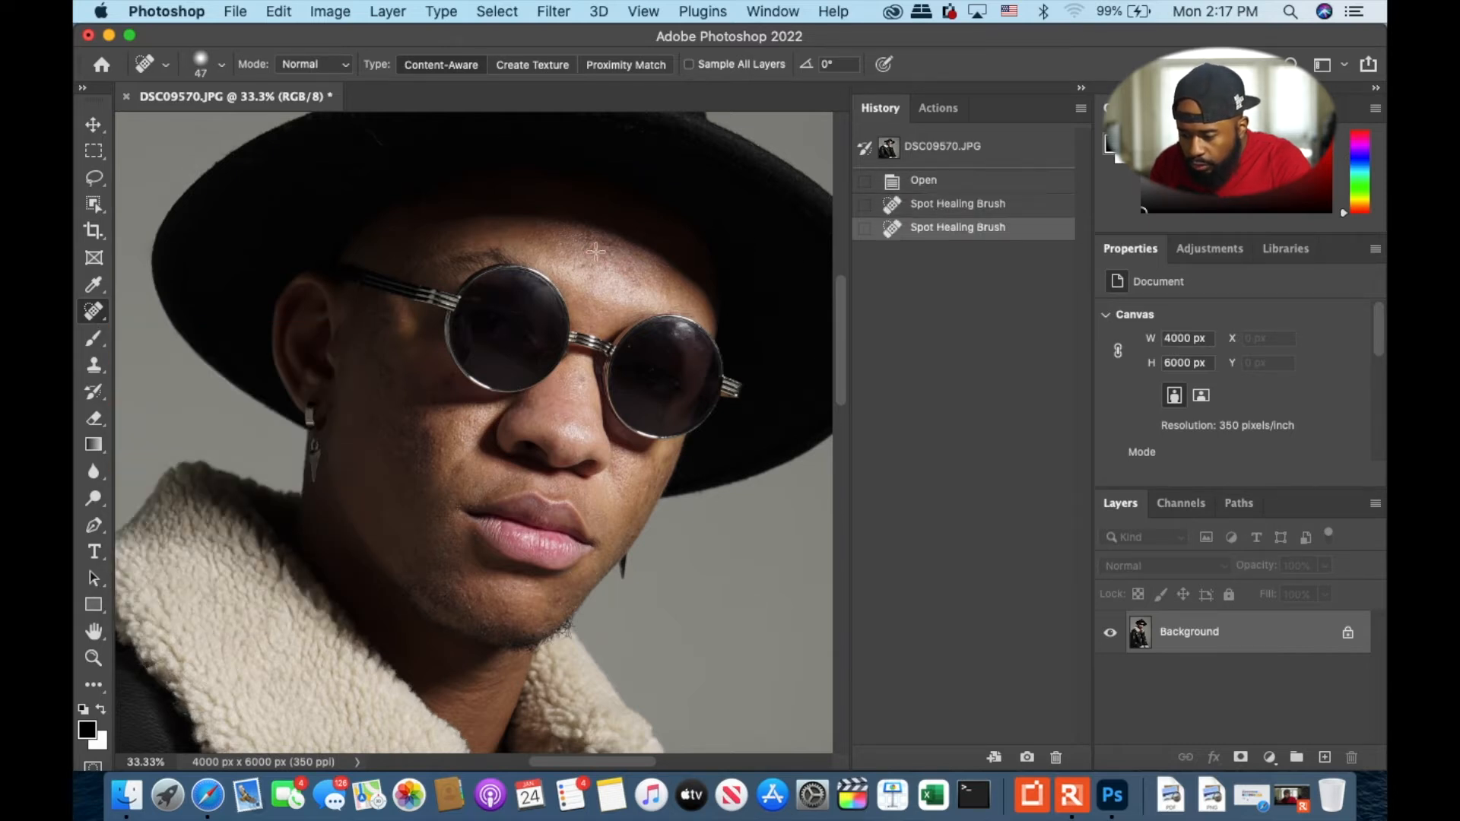
Heal the blemishes on the shadowed temple and on the upper cheek between the ear and the sunglasses
{"action": "left_click", "coordinate": [385, 313]}
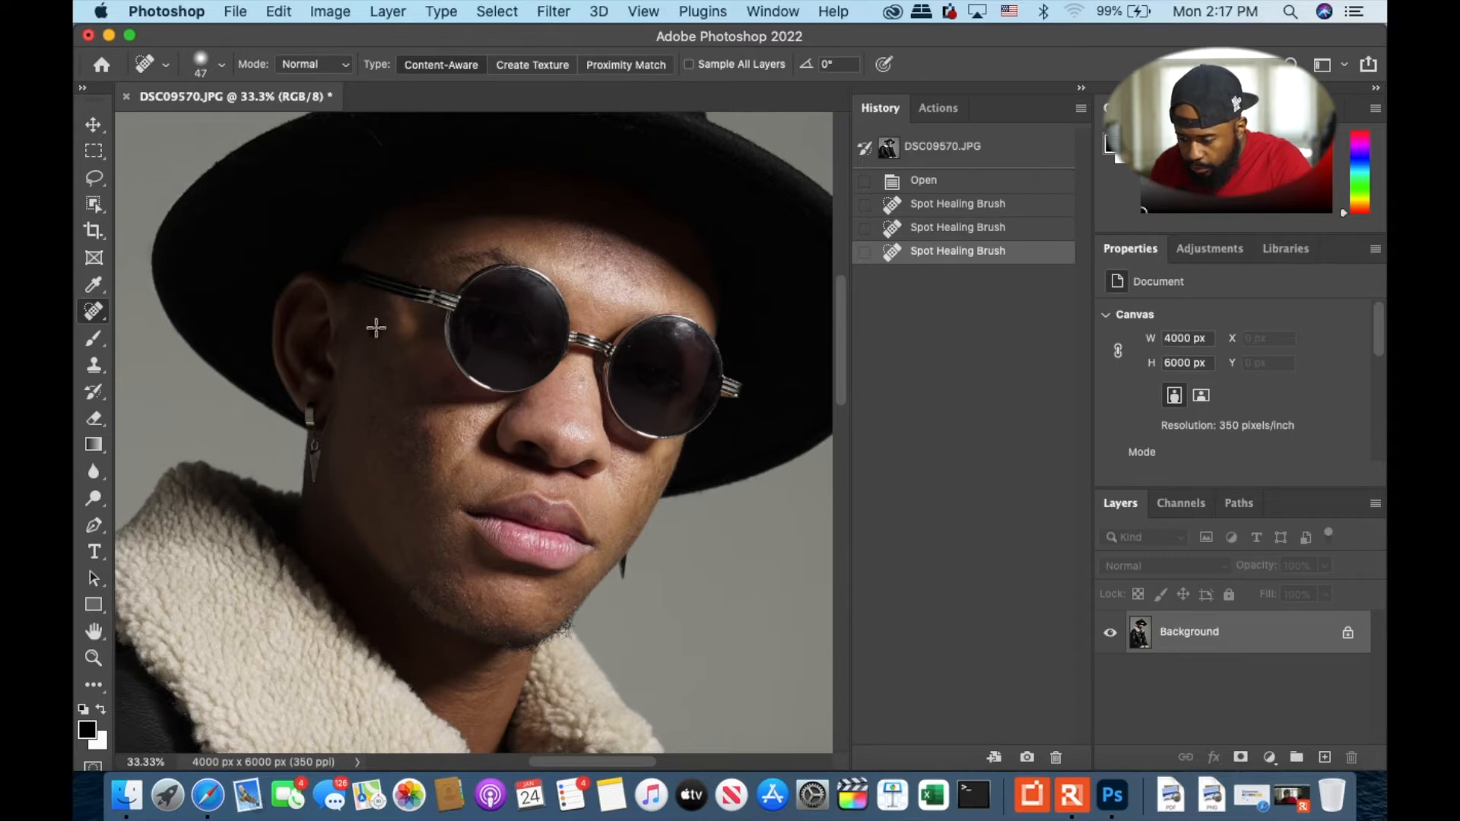
{"action": "left_click", "coordinate": [378, 328]}
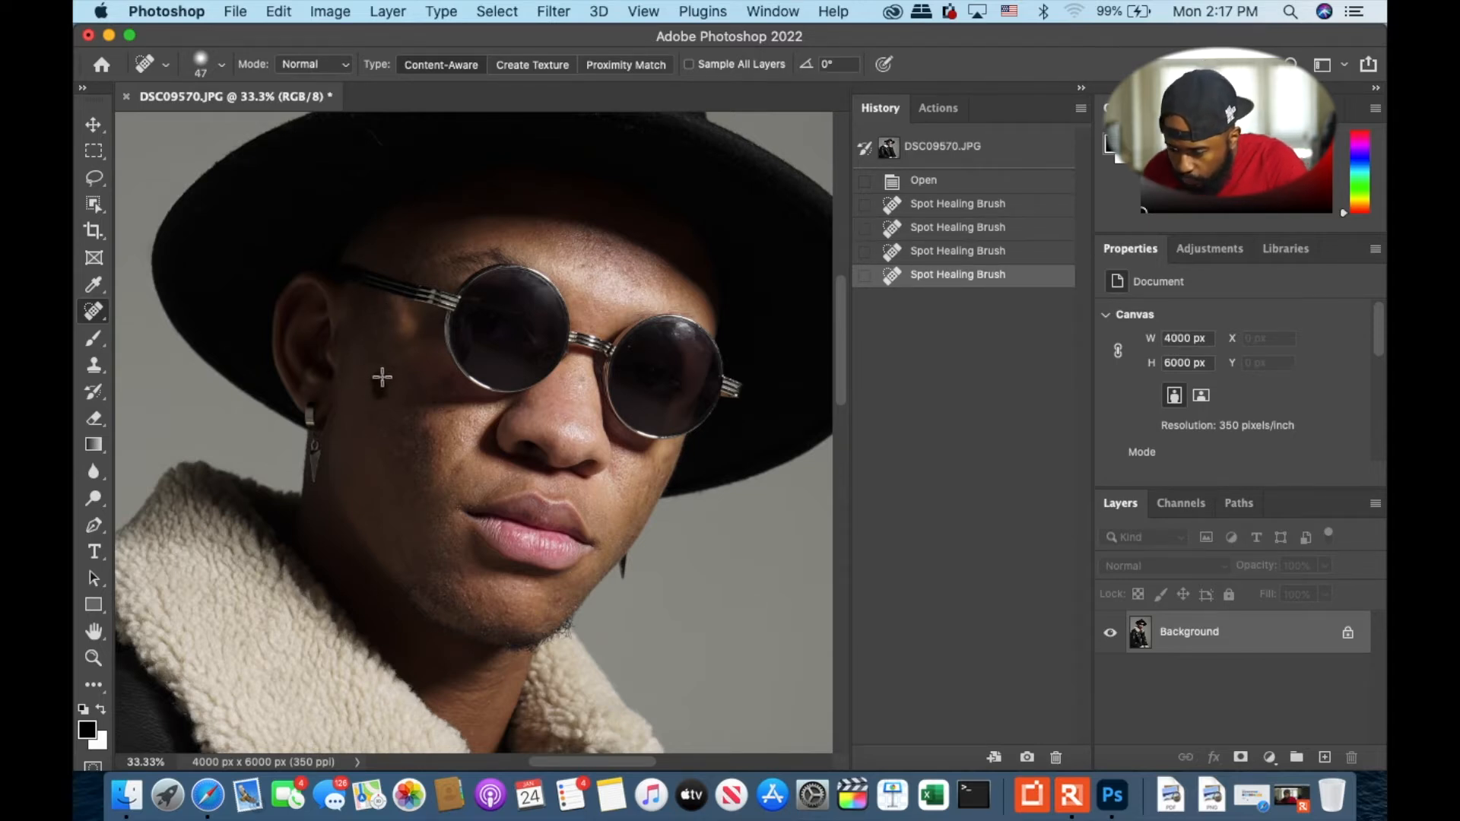
{"action": "left_click", "coordinate": [381, 378]}
{"action": "left_click", "coordinate": [414, 460]}
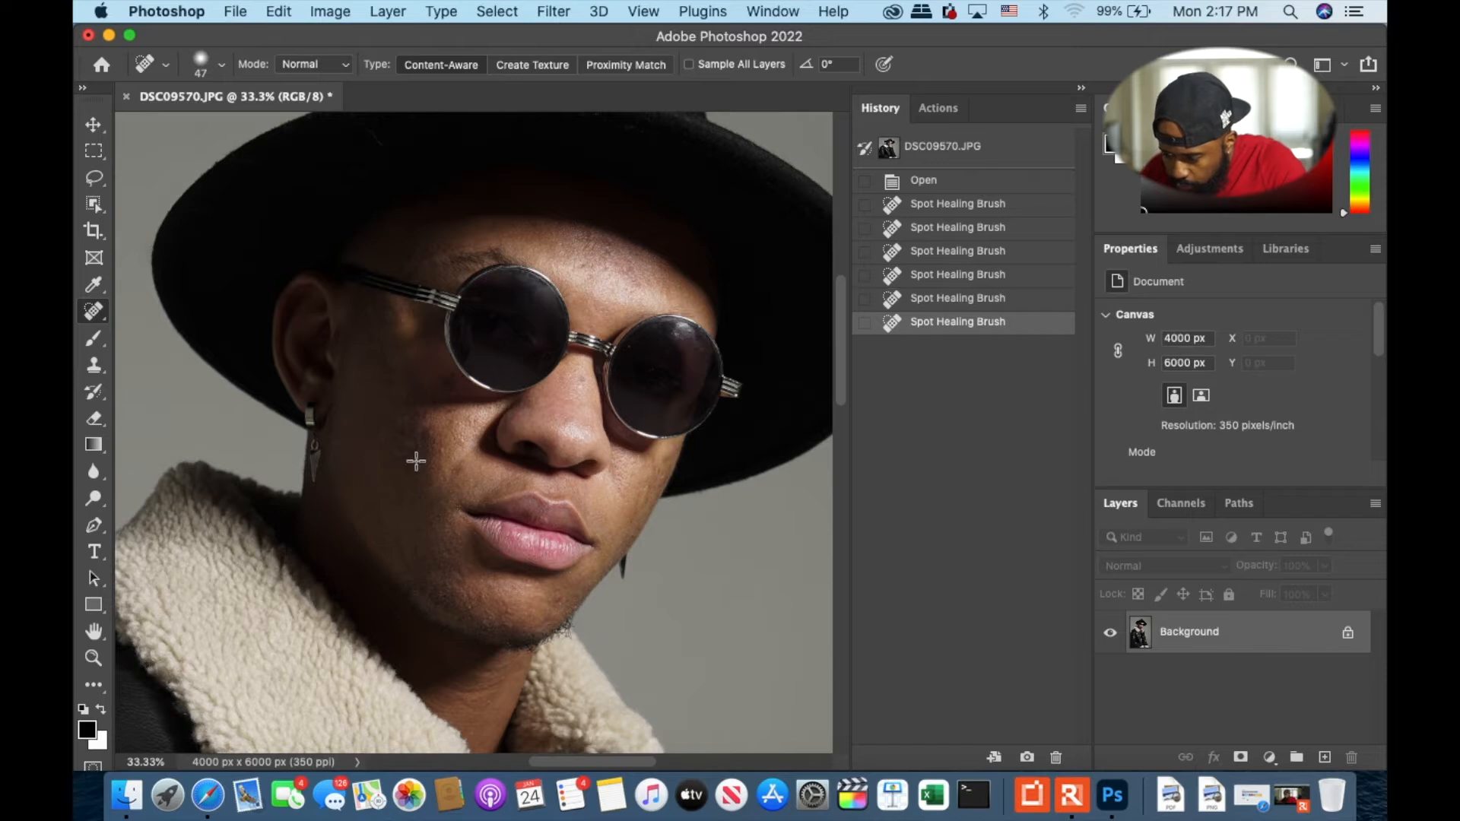
{"action": "left_click", "coordinate": [407, 416]}
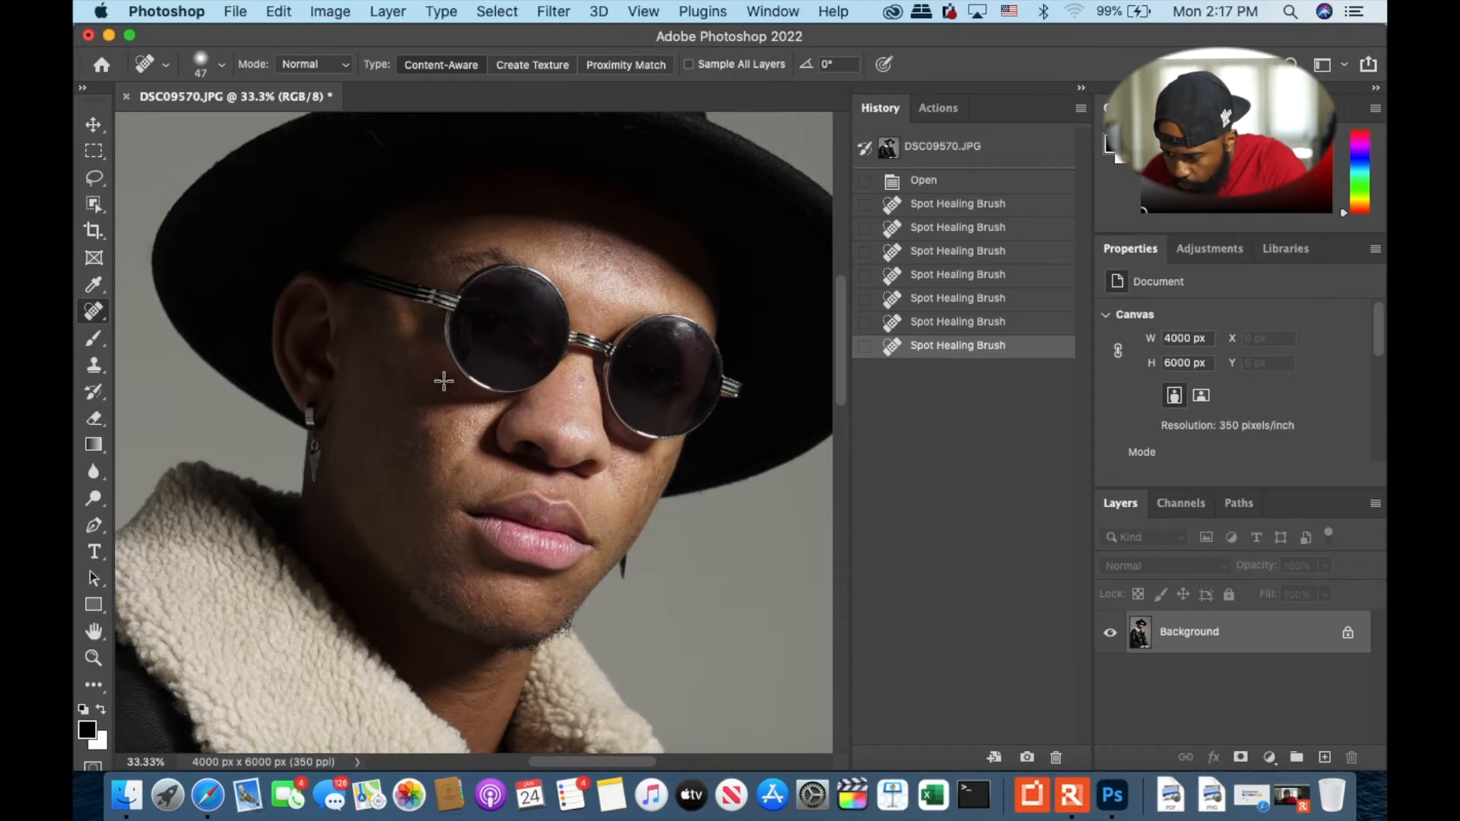
{"action": "left_click", "coordinate": [445, 383]}
{"action": "left_click", "coordinate": [445, 380]}
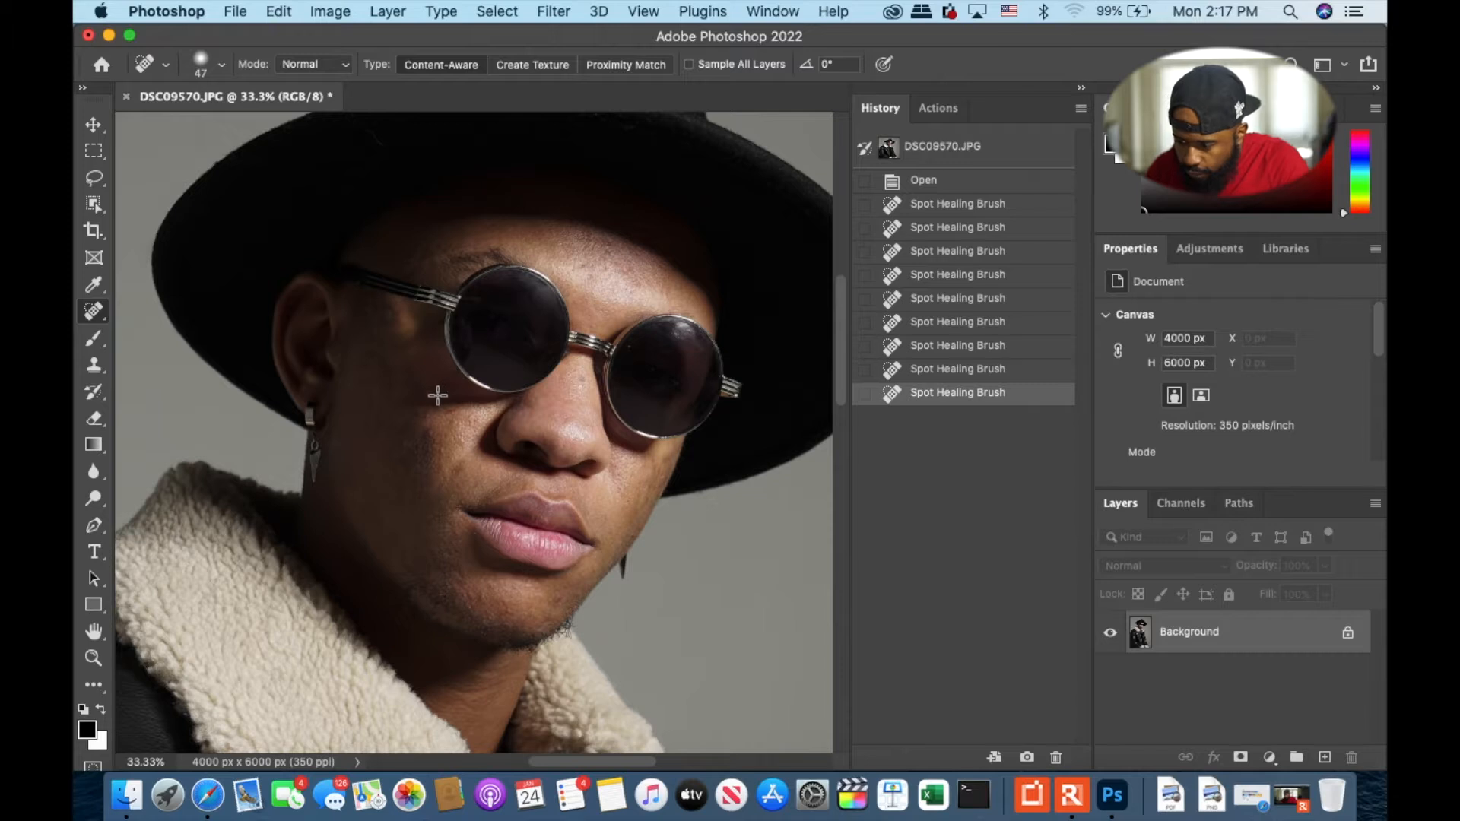
{"action": "left_click", "coordinate": [432, 396]}
{"action": "left_click", "coordinate": [389, 369]}
{"action": "left_click", "coordinate": [388, 354]}
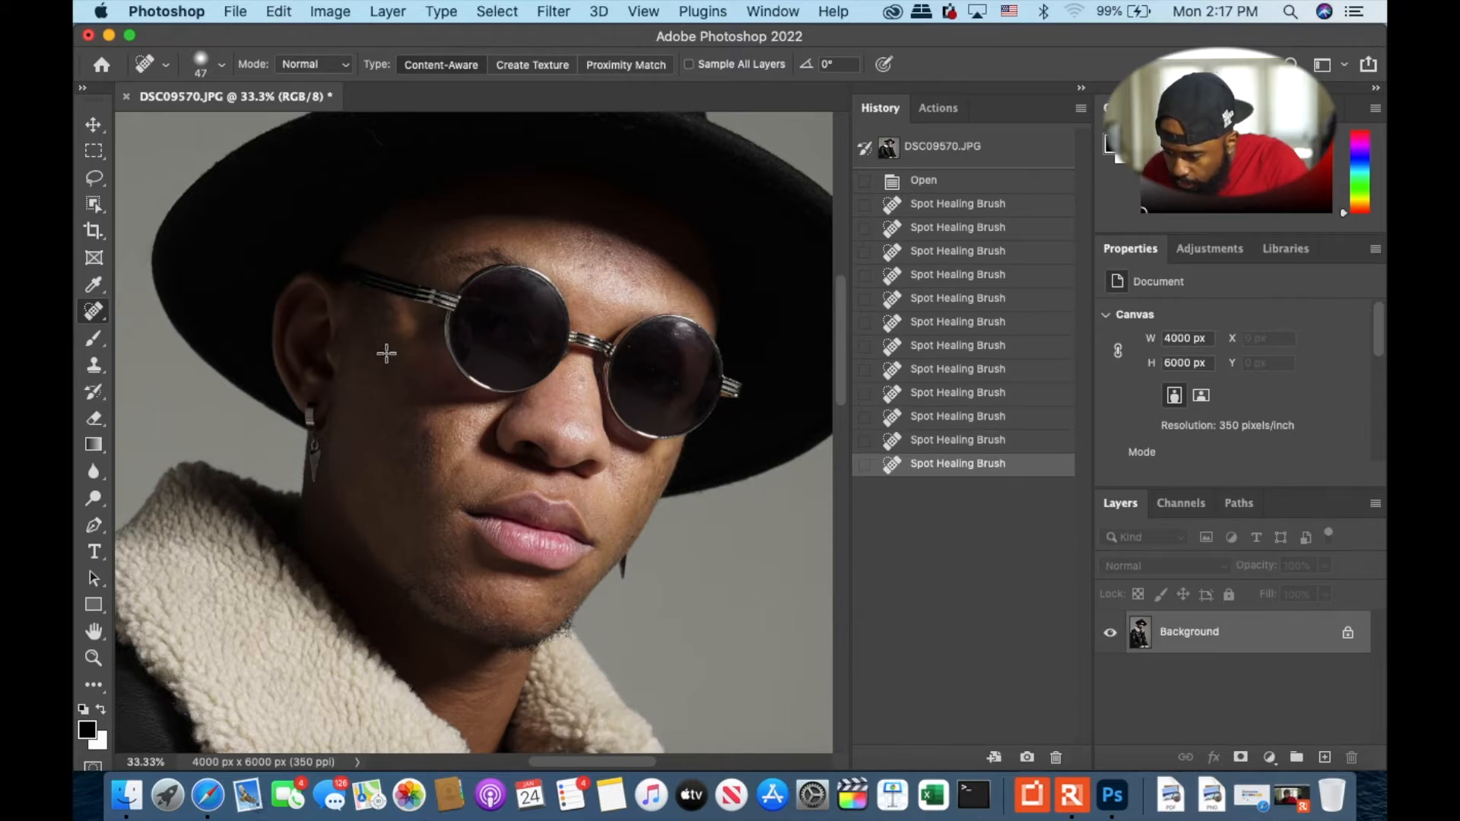
{"action": "left_click", "coordinate": [374, 312]}
{"action": "left_click", "coordinate": [373, 307]}
{"action": "left_click", "coordinate": [361, 318]}
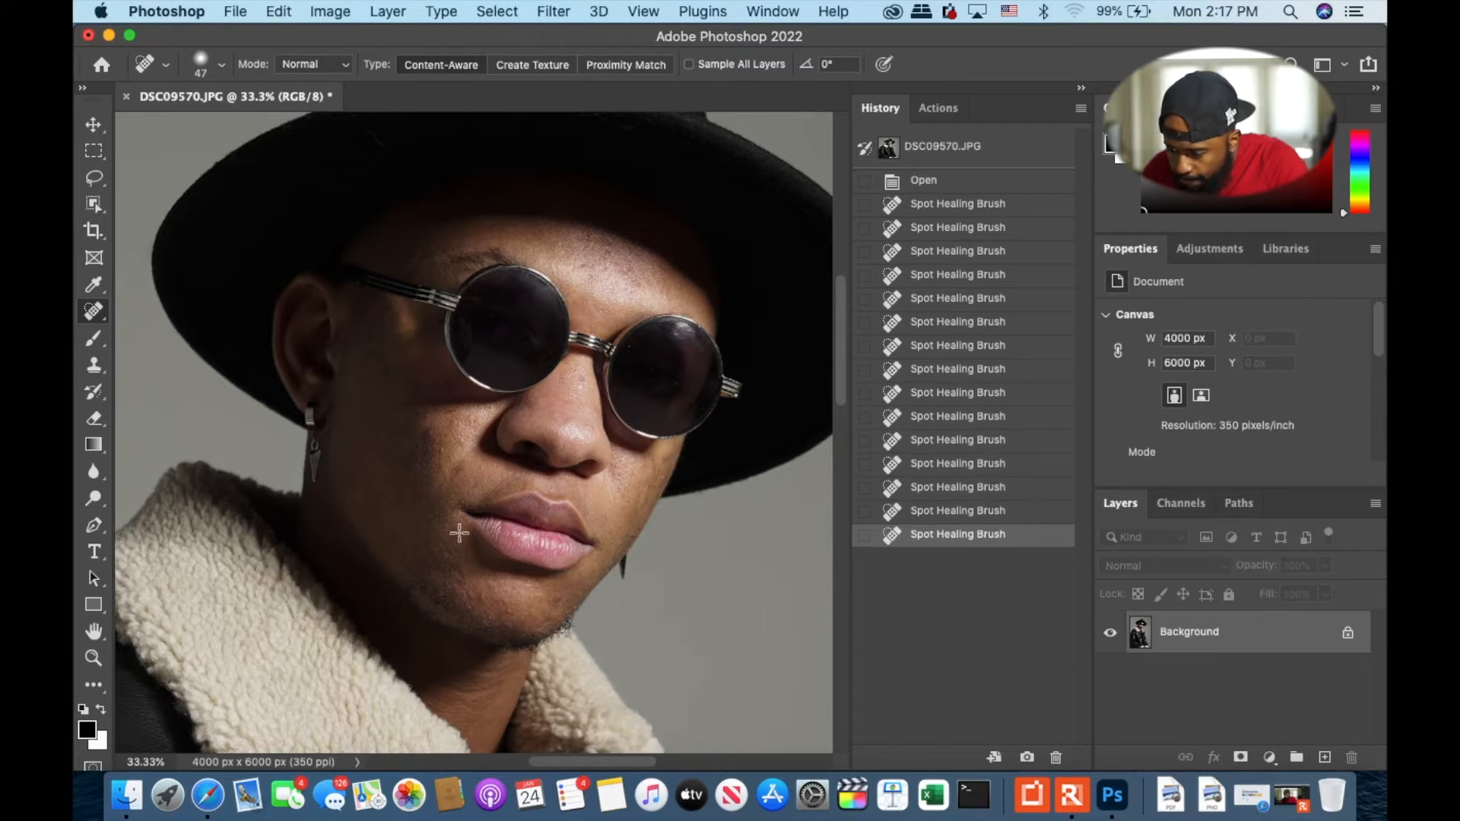
Heal the spots on the cheek between the sunglasses and the mouth corner, plus one on the nose bridge
{"action": "left_click", "coordinate": [459, 464]}
{"action": "left_click", "coordinate": [455, 466]}
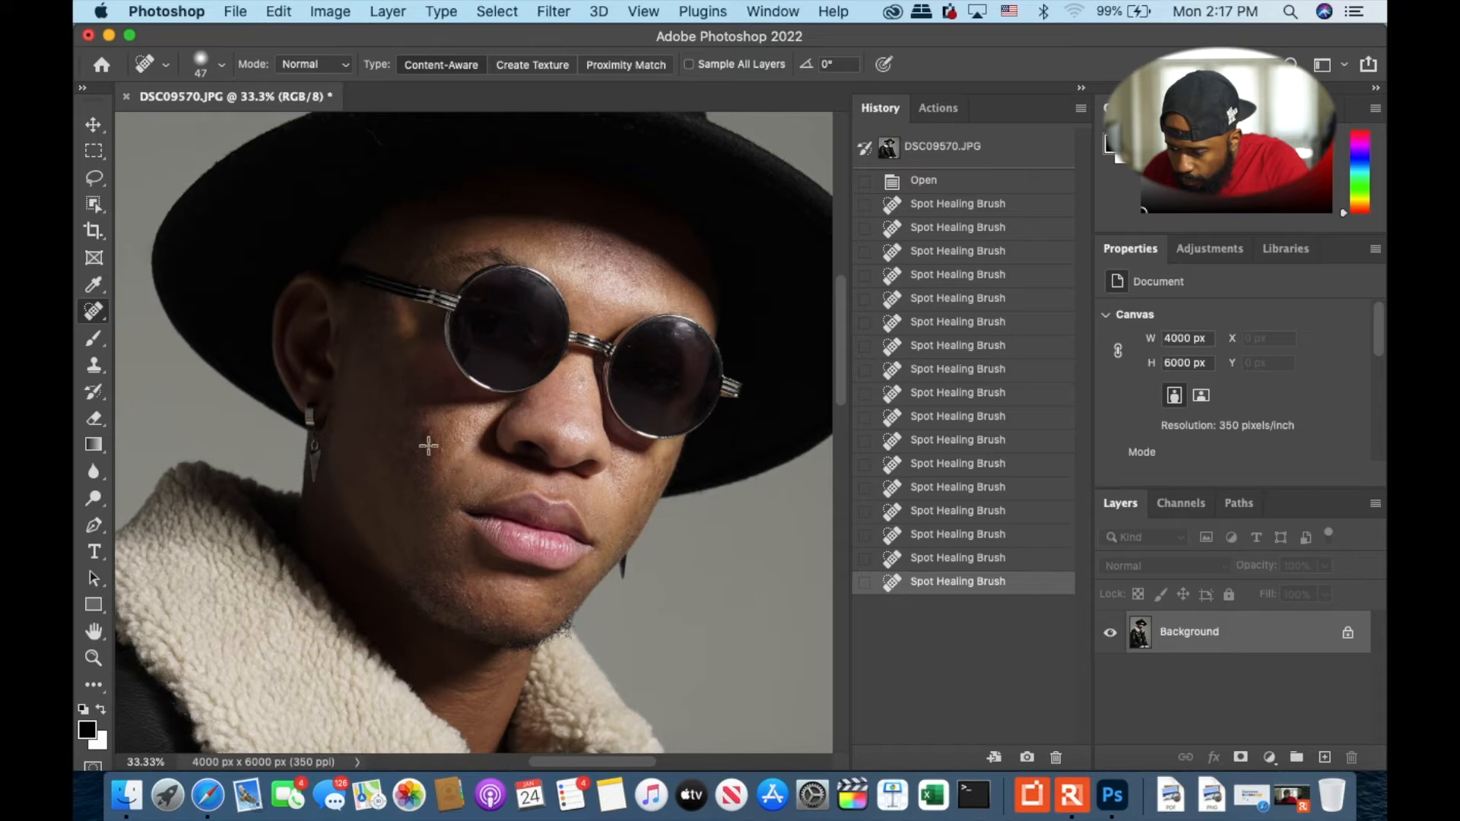
{"action": "left_click", "coordinate": [432, 430]}
{"action": "left_click", "coordinate": [429, 419]}
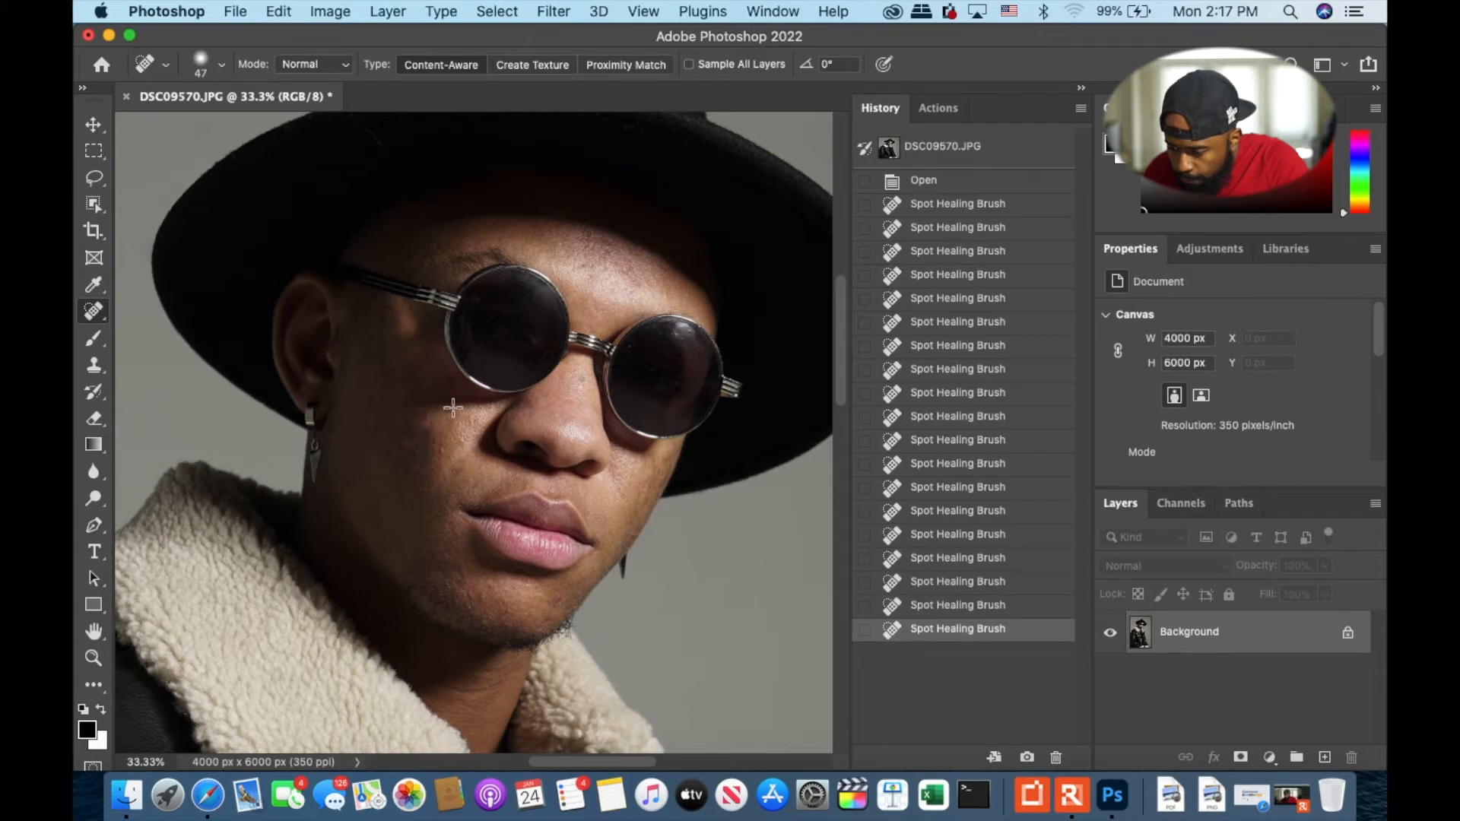
{"action": "left_click", "coordinate": [448, 412]}
{"action": "left_click", "coordinate": [452, 423]}
{"action": "left_click", "coordinate": [441, 453]}
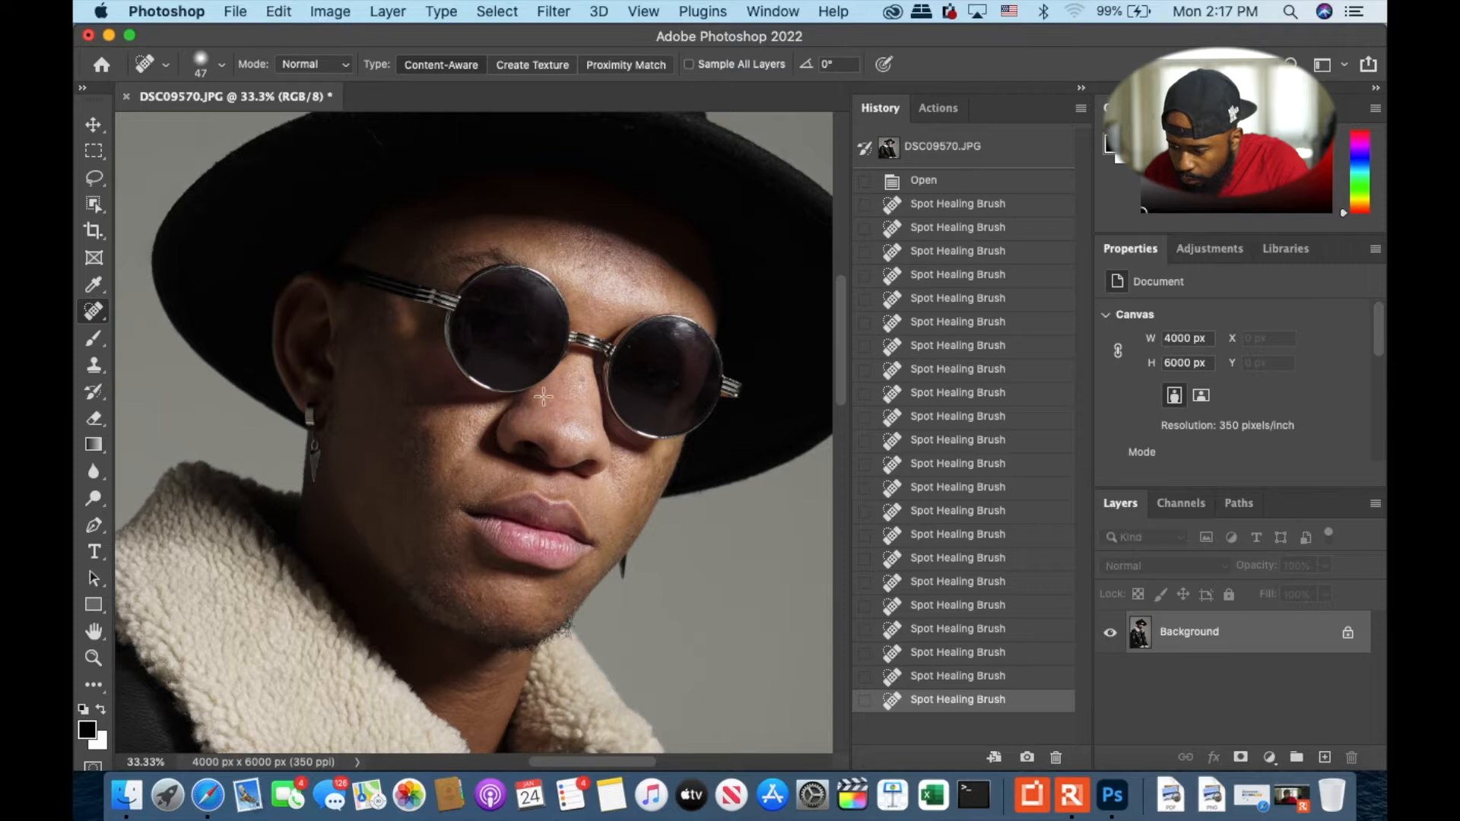
{"action": "left_click", "coordinate": [578, 379]}
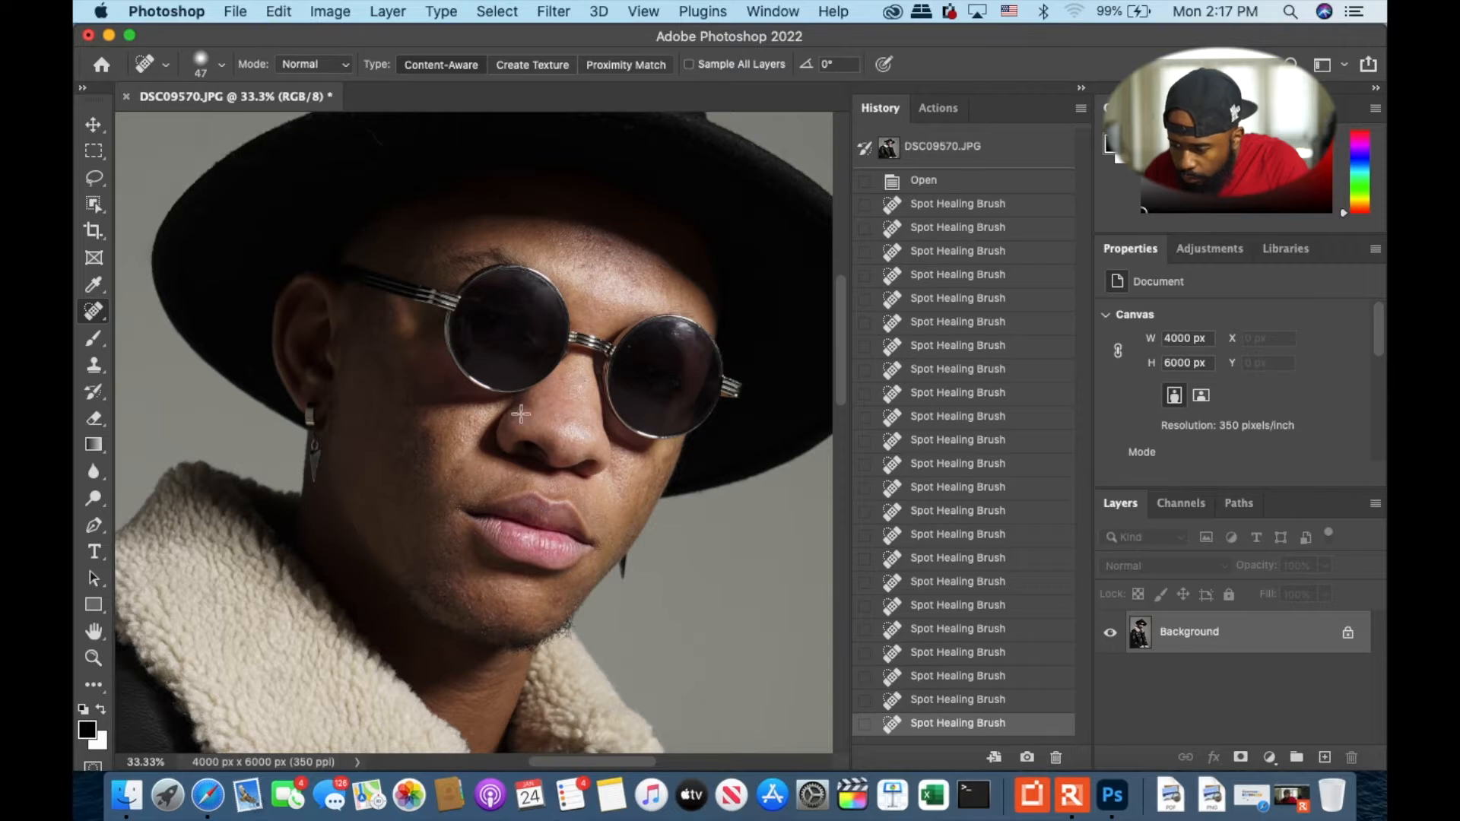
Touch up the remaining marks under the sunglasses lens, on the cheek near the ear and on the temple
{"action": "left_click", "coordinate": [409, 406]}
{"action": "left_click", "coordinate": [410, 399]}
{"action": "left_click", "coordinate": [445, 382]}
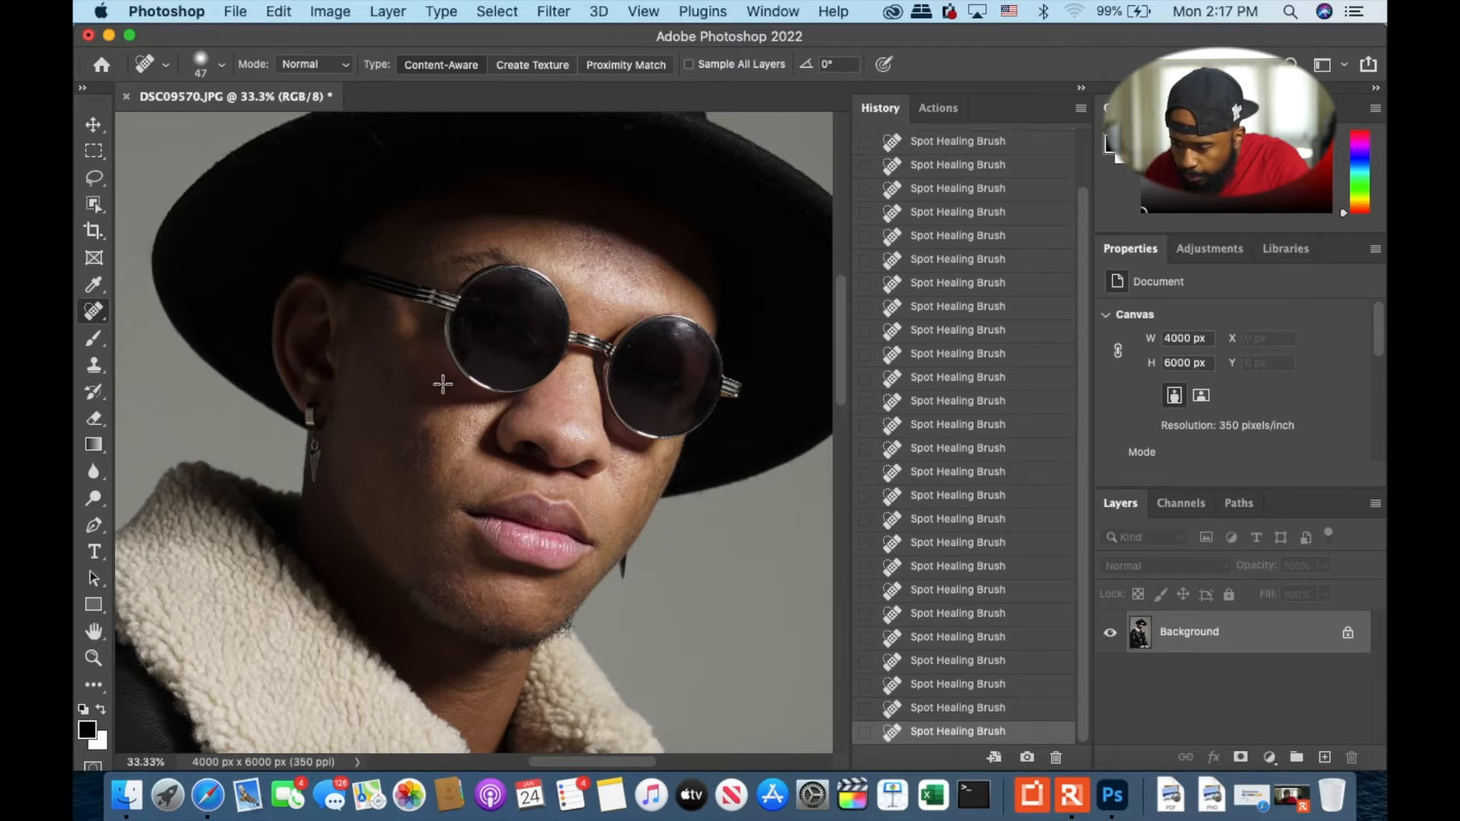
{"action": "left_click", "coordinate": [360, 371]}
{"action": "left_click", "coordinate": [386, 370]}
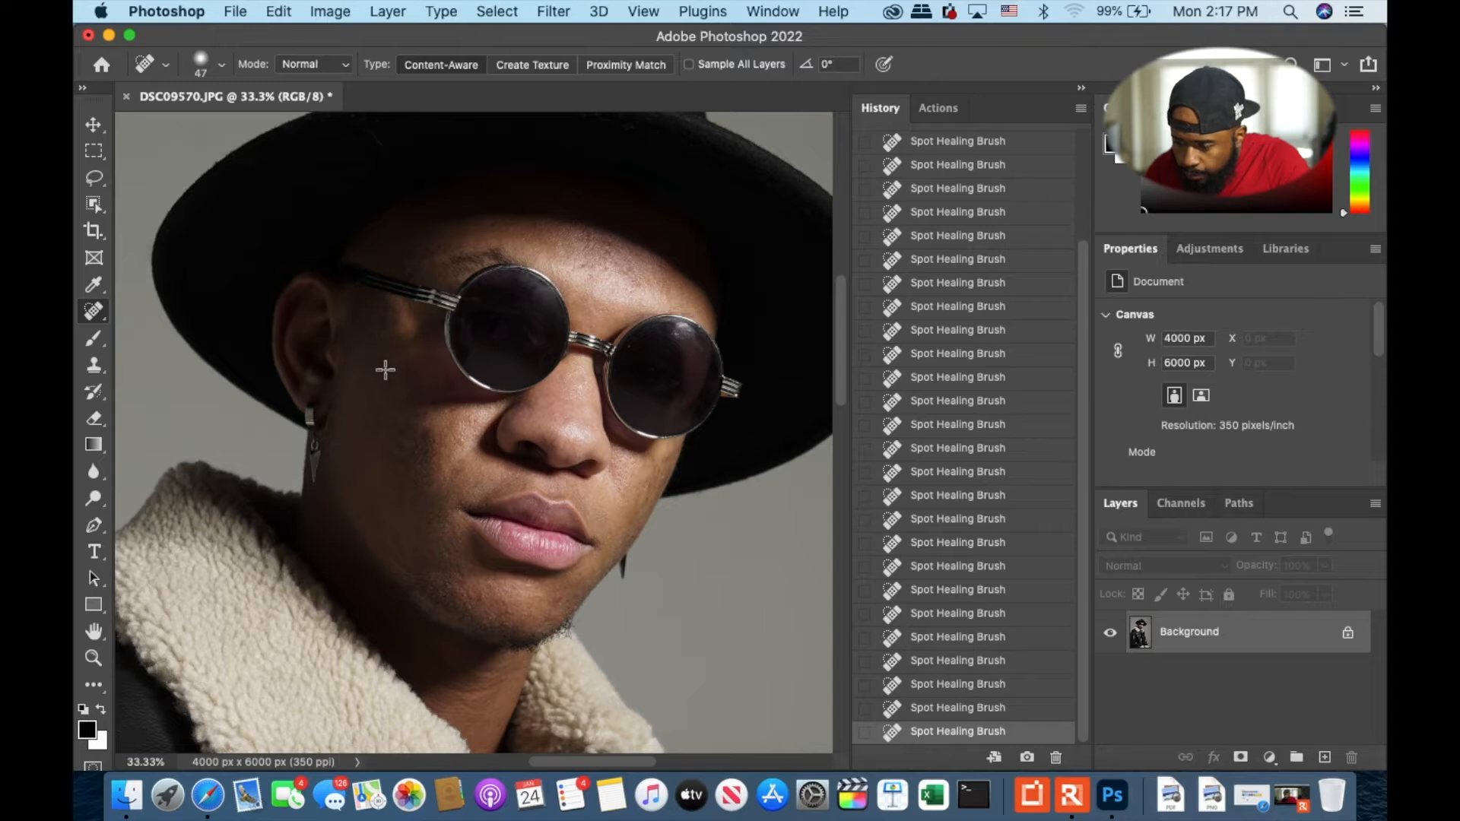
{"action": "left_click", "coordinate": [370, 311]}
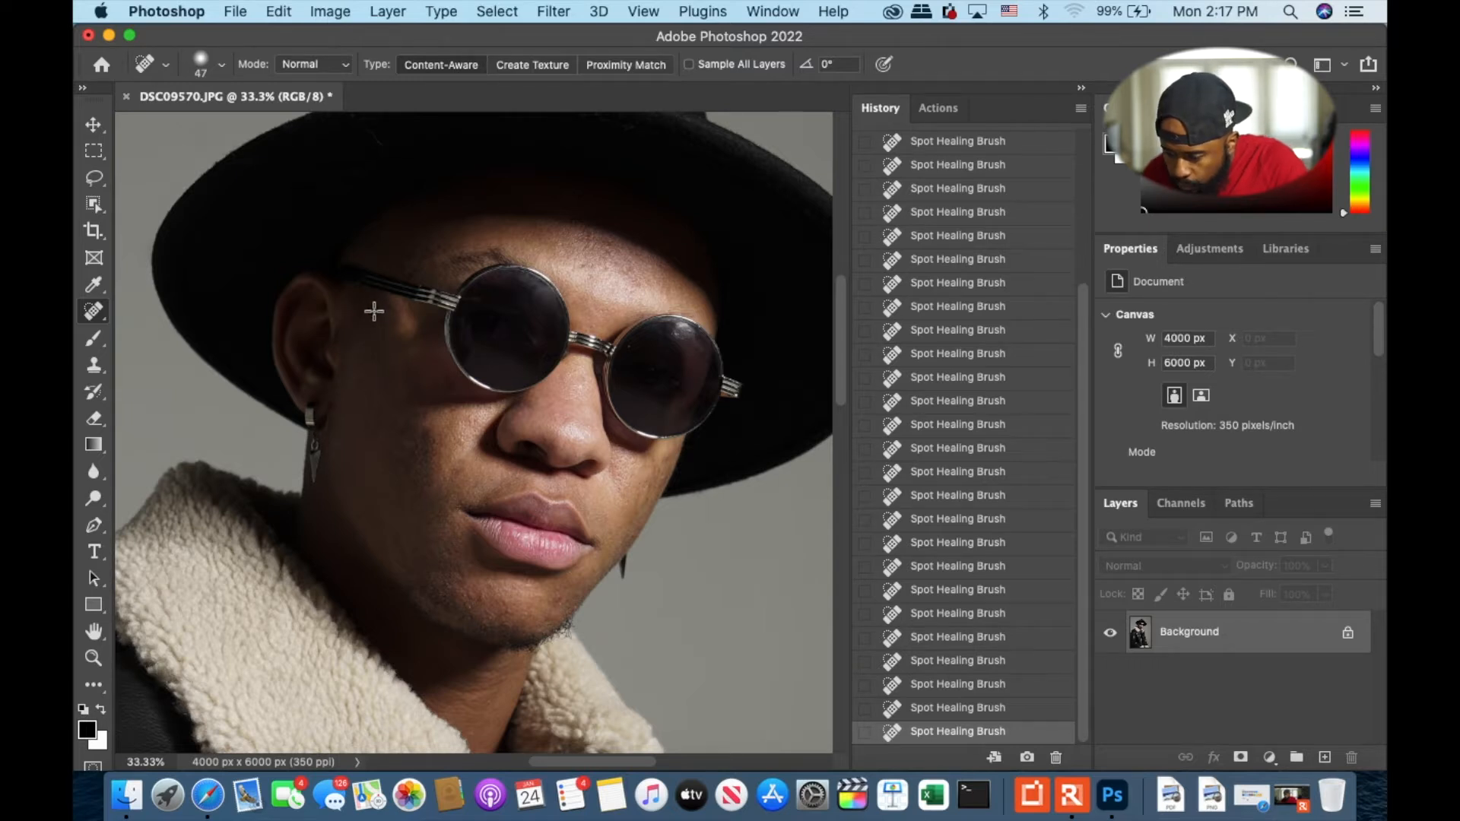
{"action": "left_click", "coordinate": [381, 310]}
{"action": "left_click", "coordinate": [394, 317]}
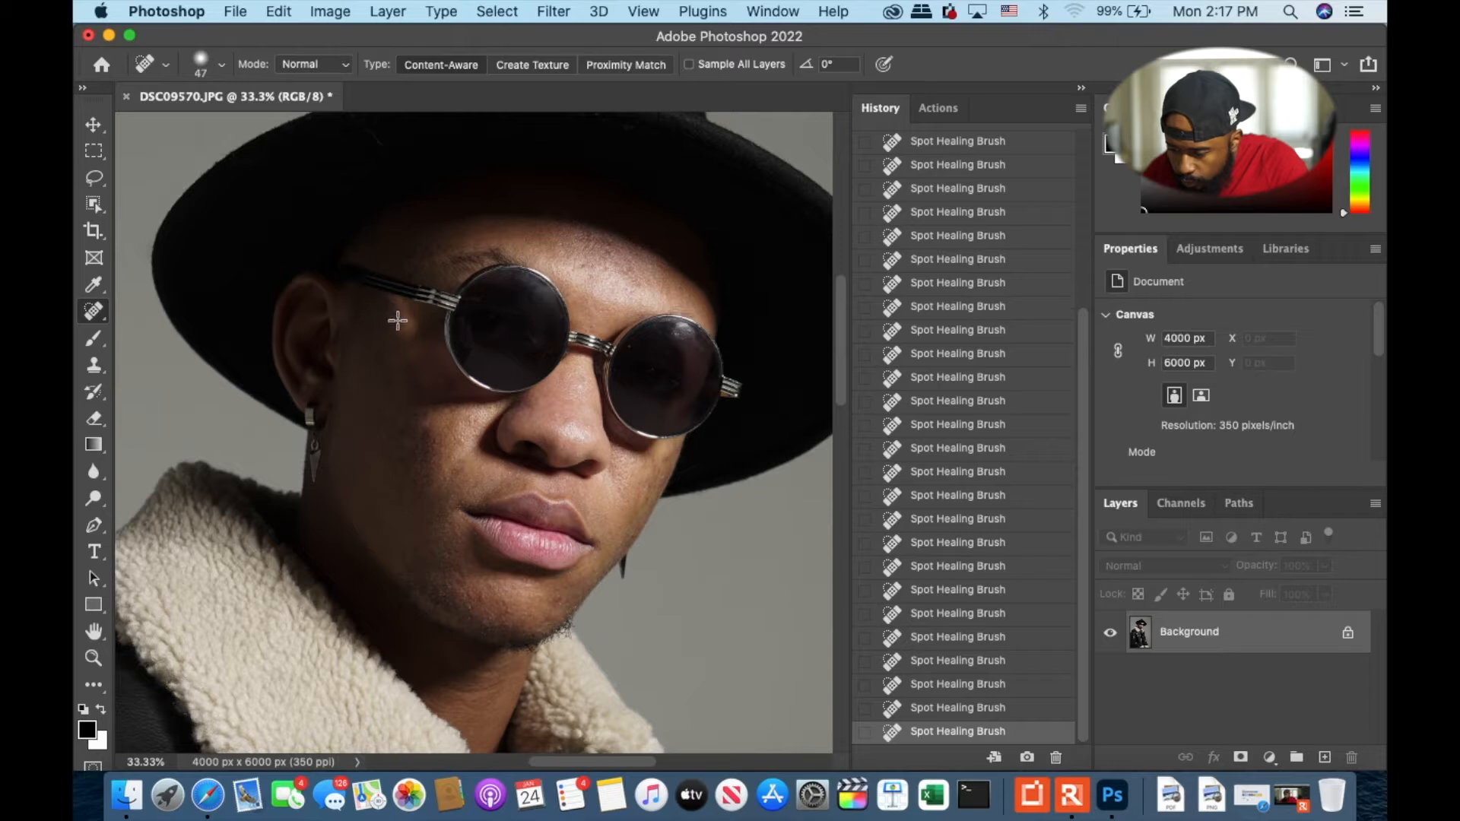
Heal the blemishes along the shadowed jawline and on the lit side of the chin
{"action": "left_click", "coordinate": [411, 566]}
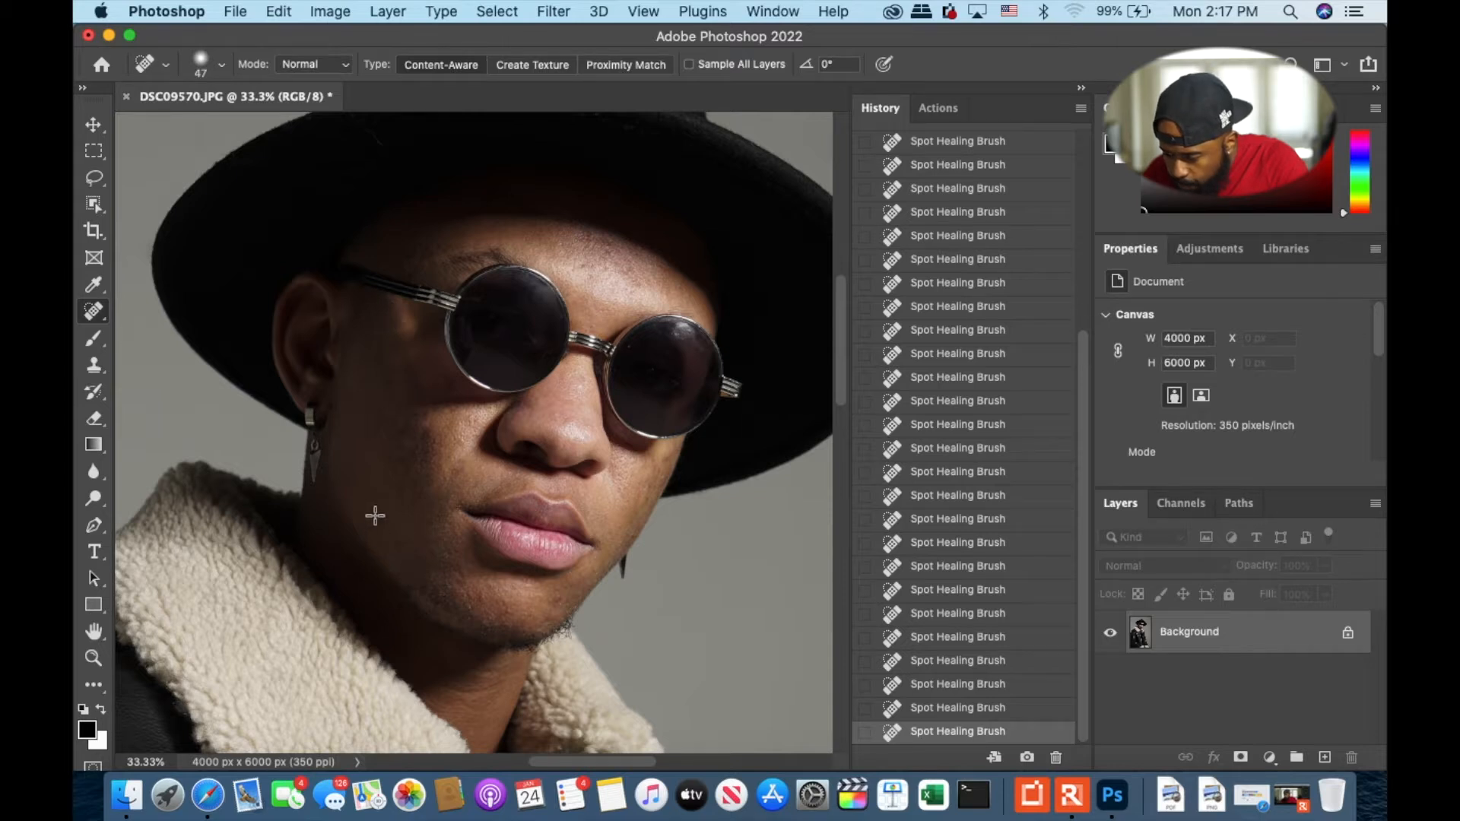
{"action": "left_click", "coordinate": [375, 508]}
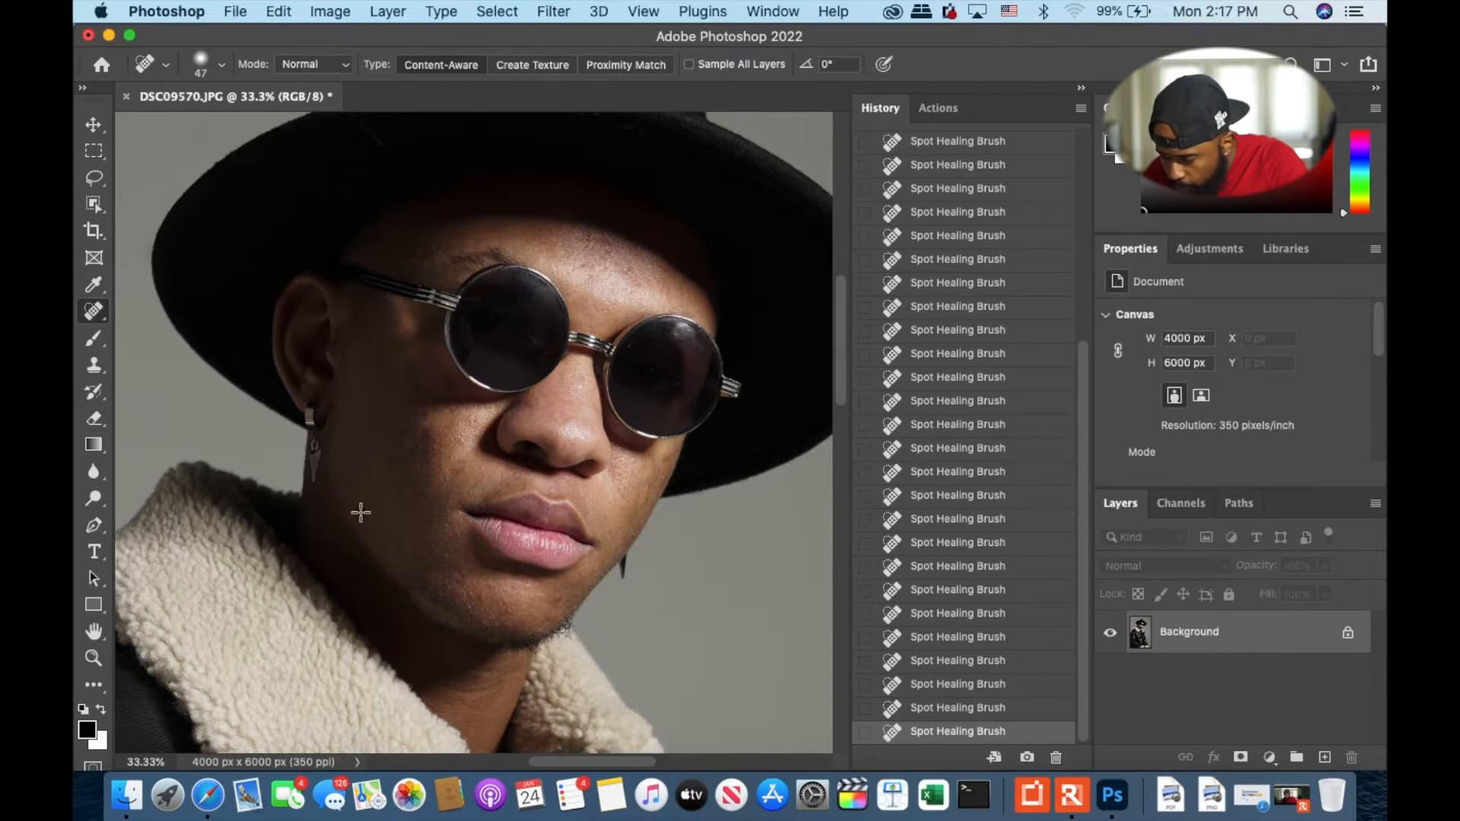
{"action": "left_click", "coordinate": [566, 605]}
{"action": "left_click", "coordinate": [571, 586]}
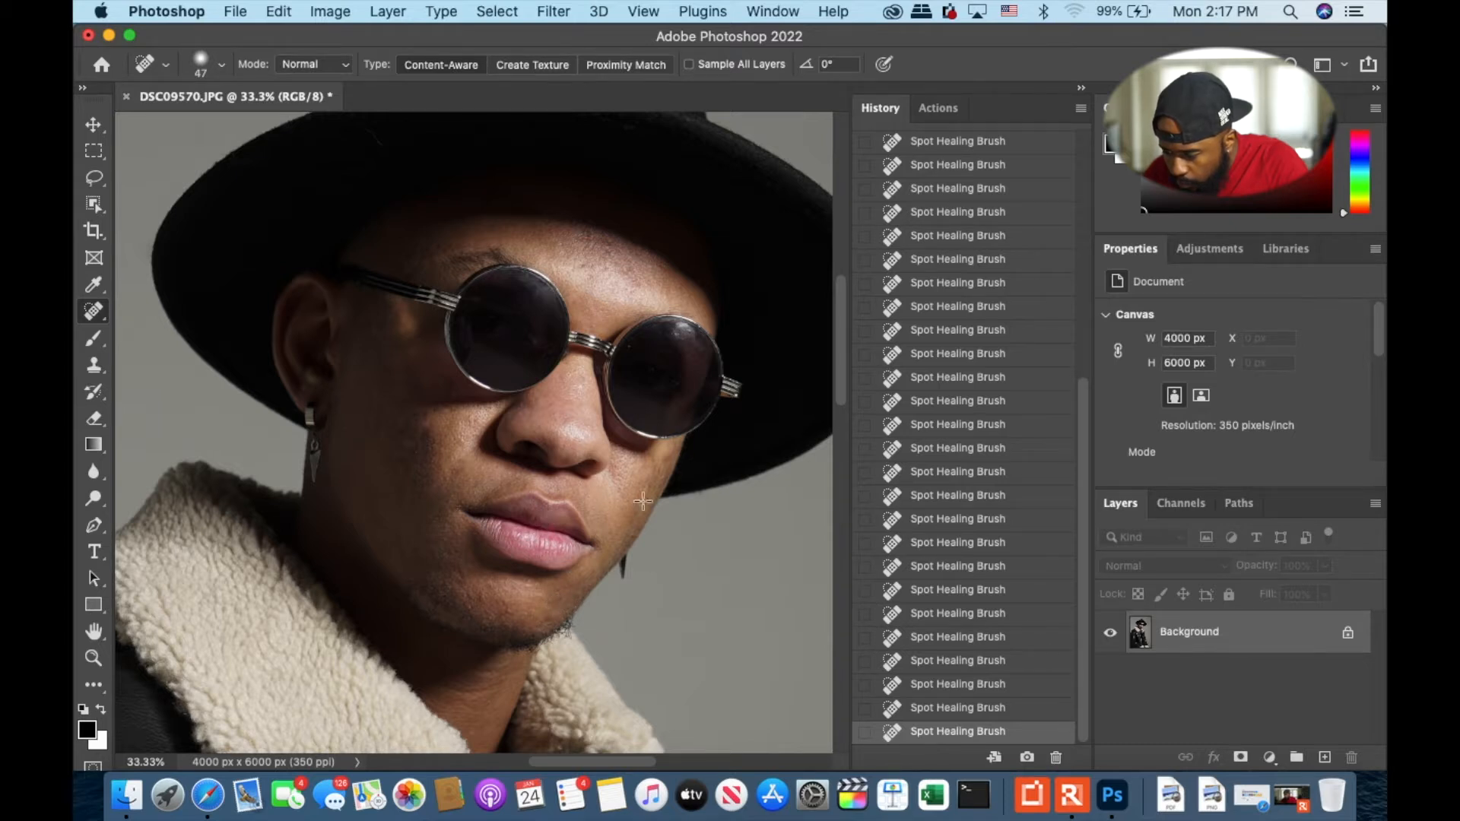
Heal the spots along the lit cheek's outer edge and one on the forehead above the sunglasses bridge
{"action": "left_click", "coordinate": [663, 469]}
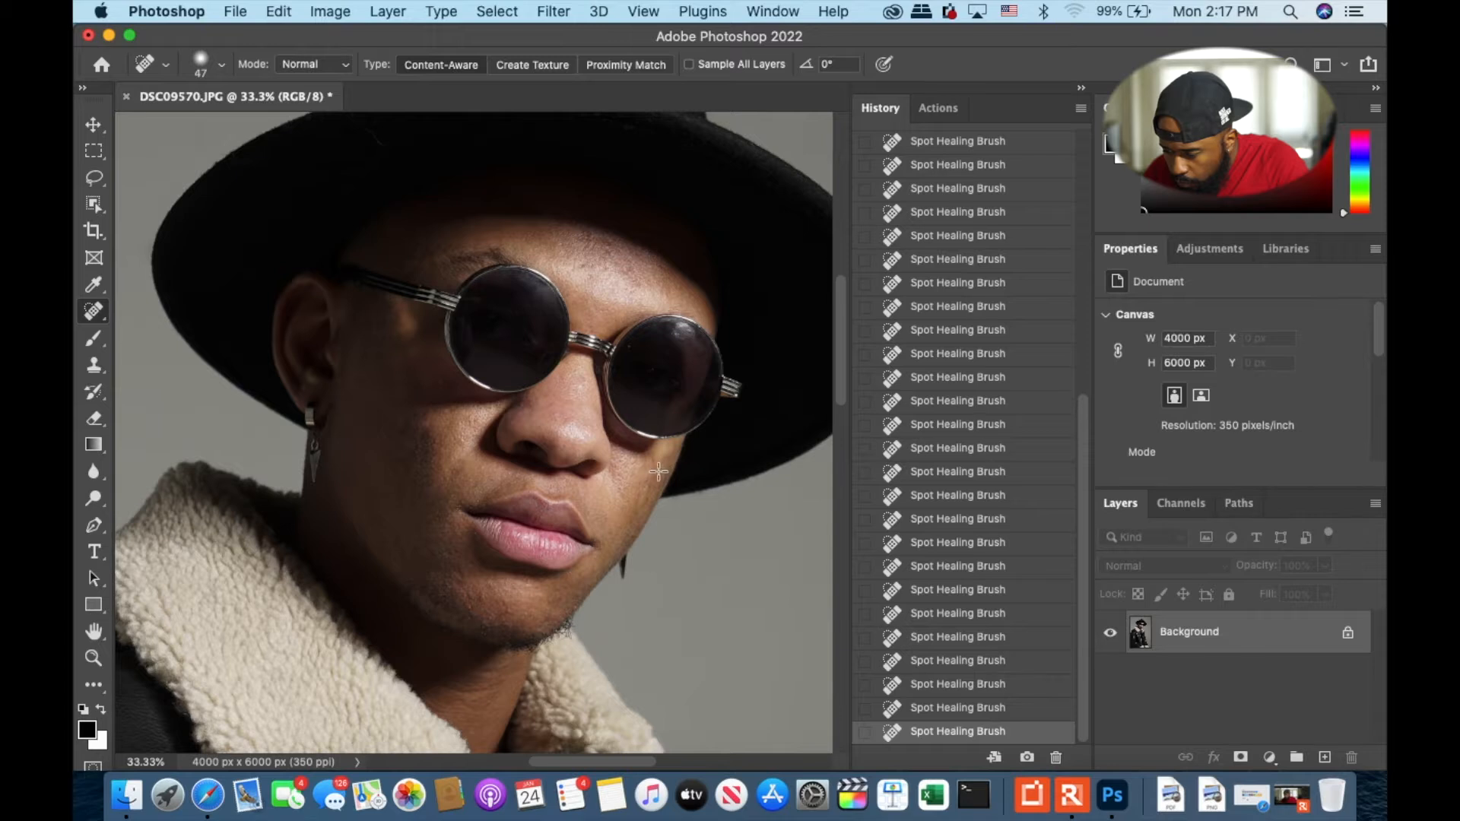
{"action": "left_click", "coordinate": [644, 507]}
{"action": "left_click", "coordinate": [666, 476]}
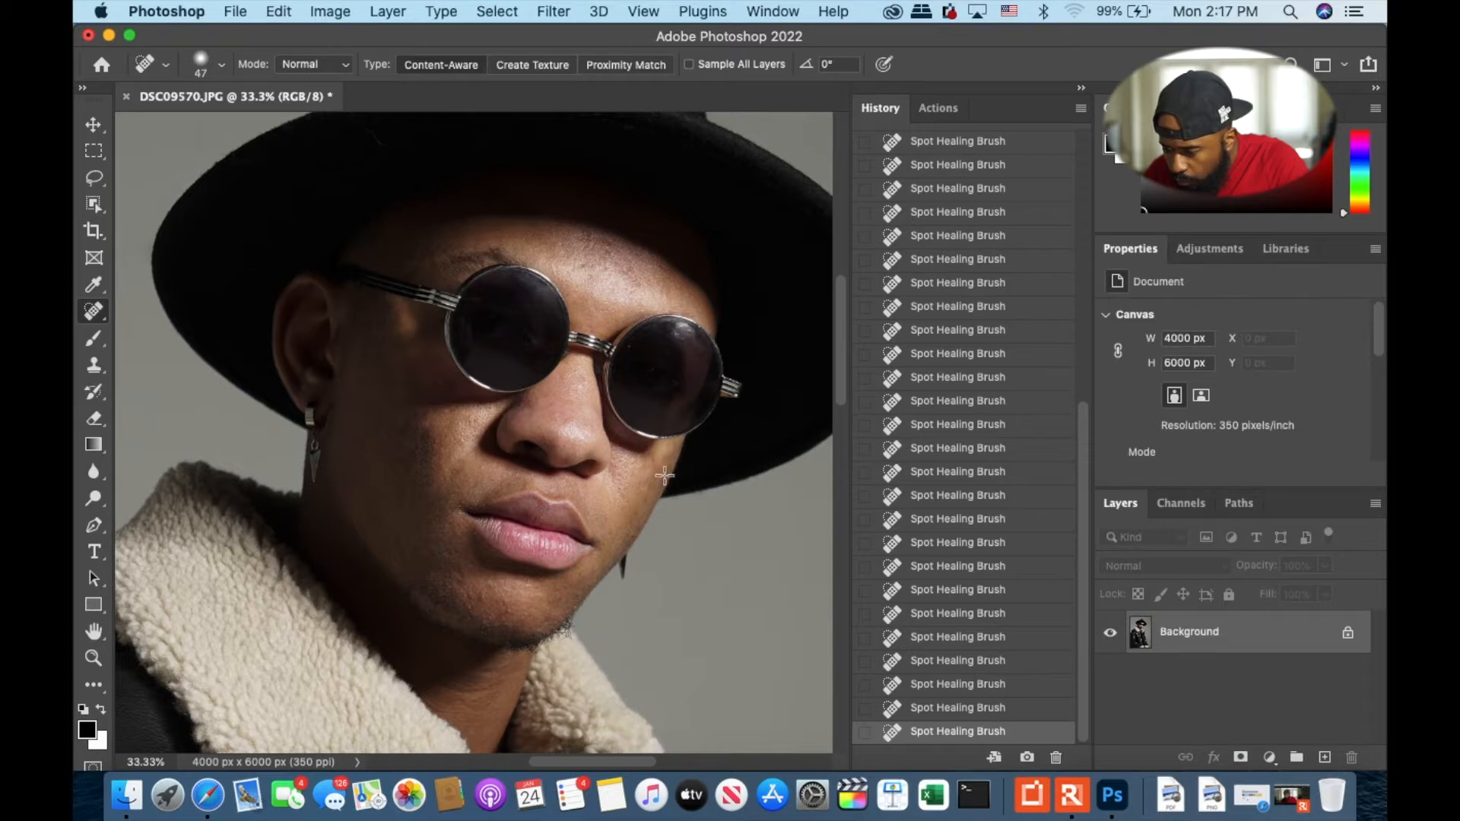
{"action": "left_click", "coordinate": [650, 489]}
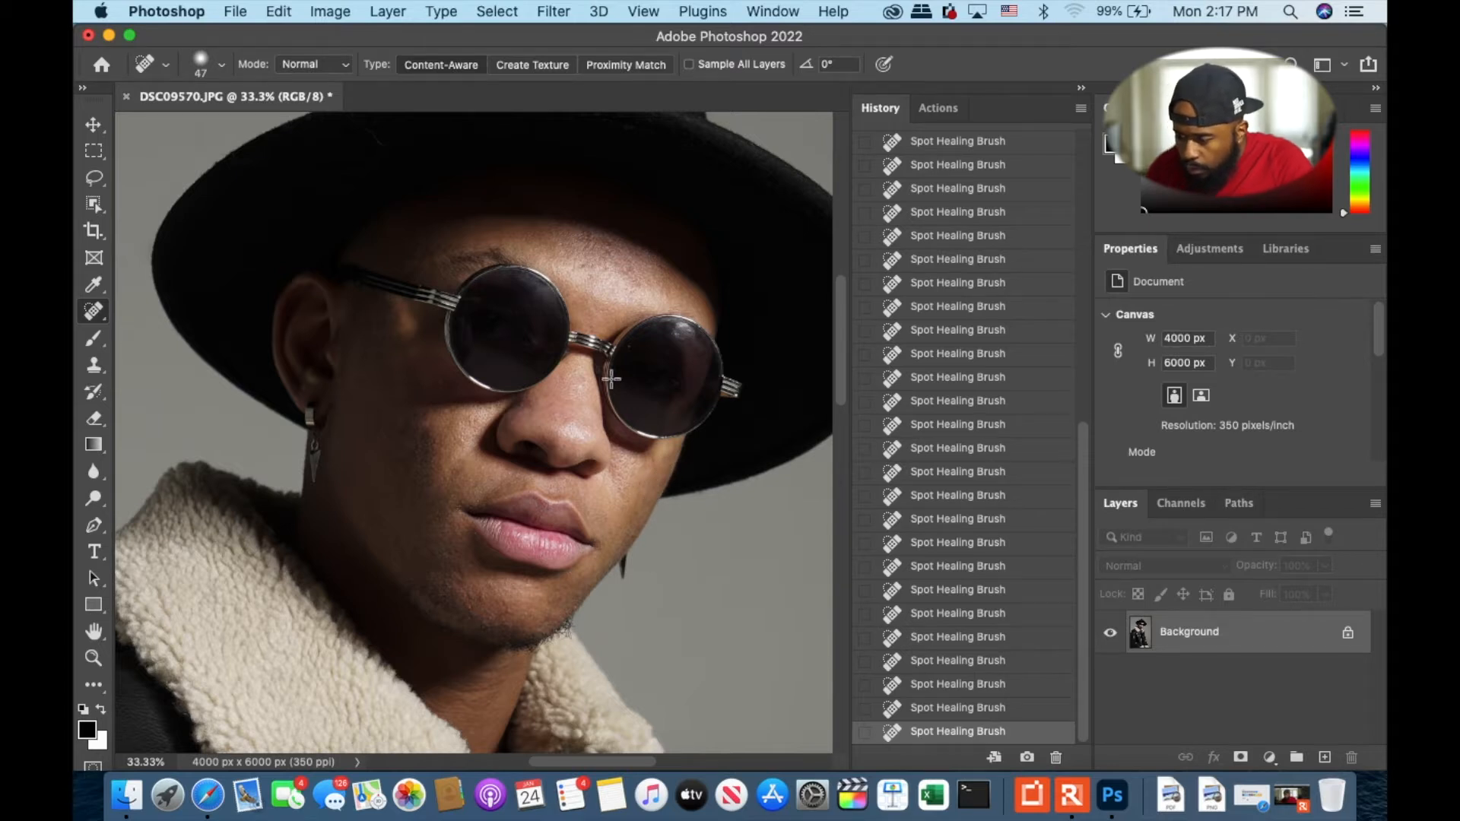
{"action": "left_click", "coordinate": [583, 271]}
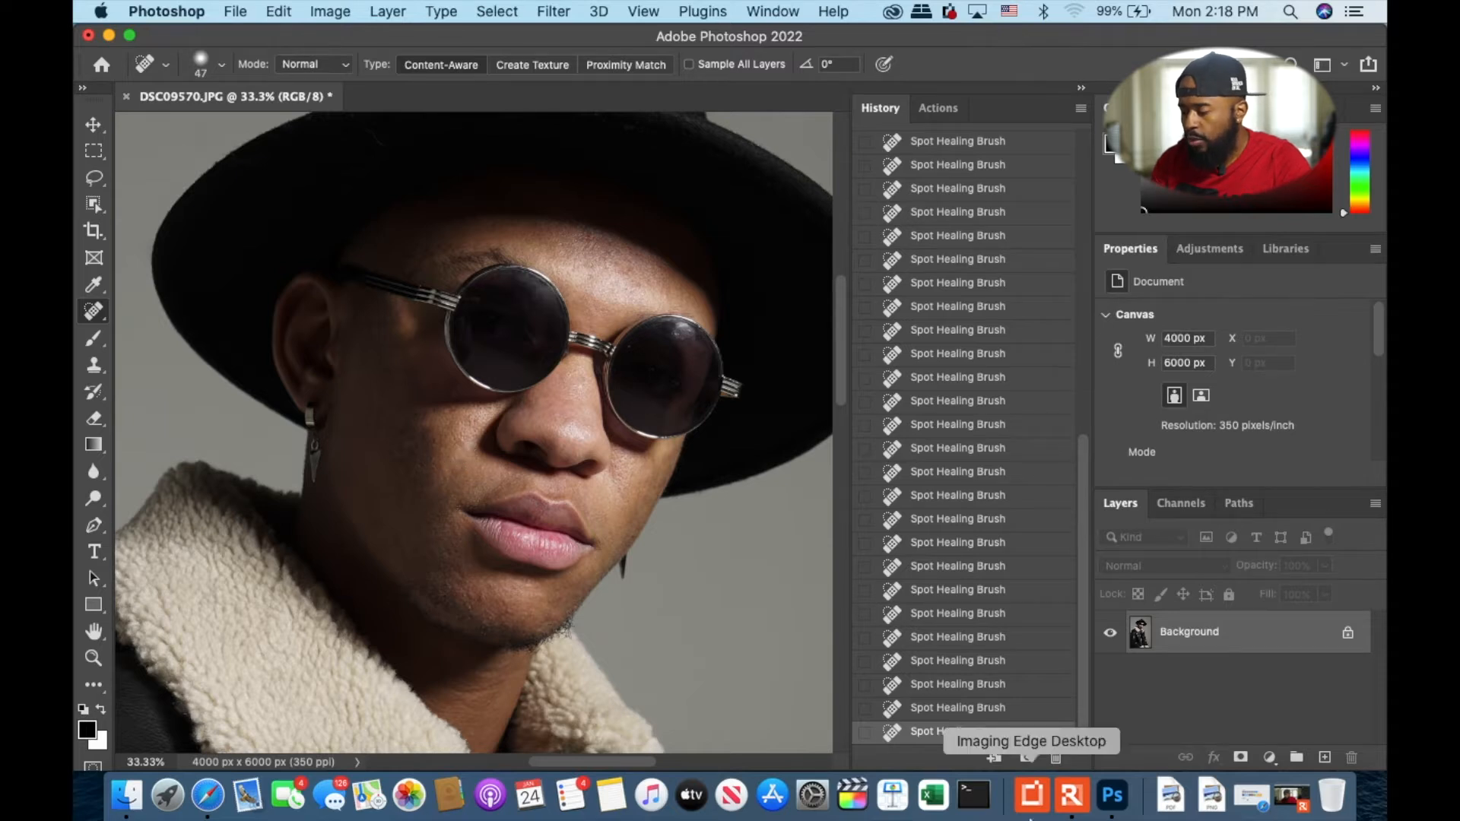
Duplicate the Background layer and name the copy COLOR
{"action": "right_click", "coordinate": [1191, 646]}
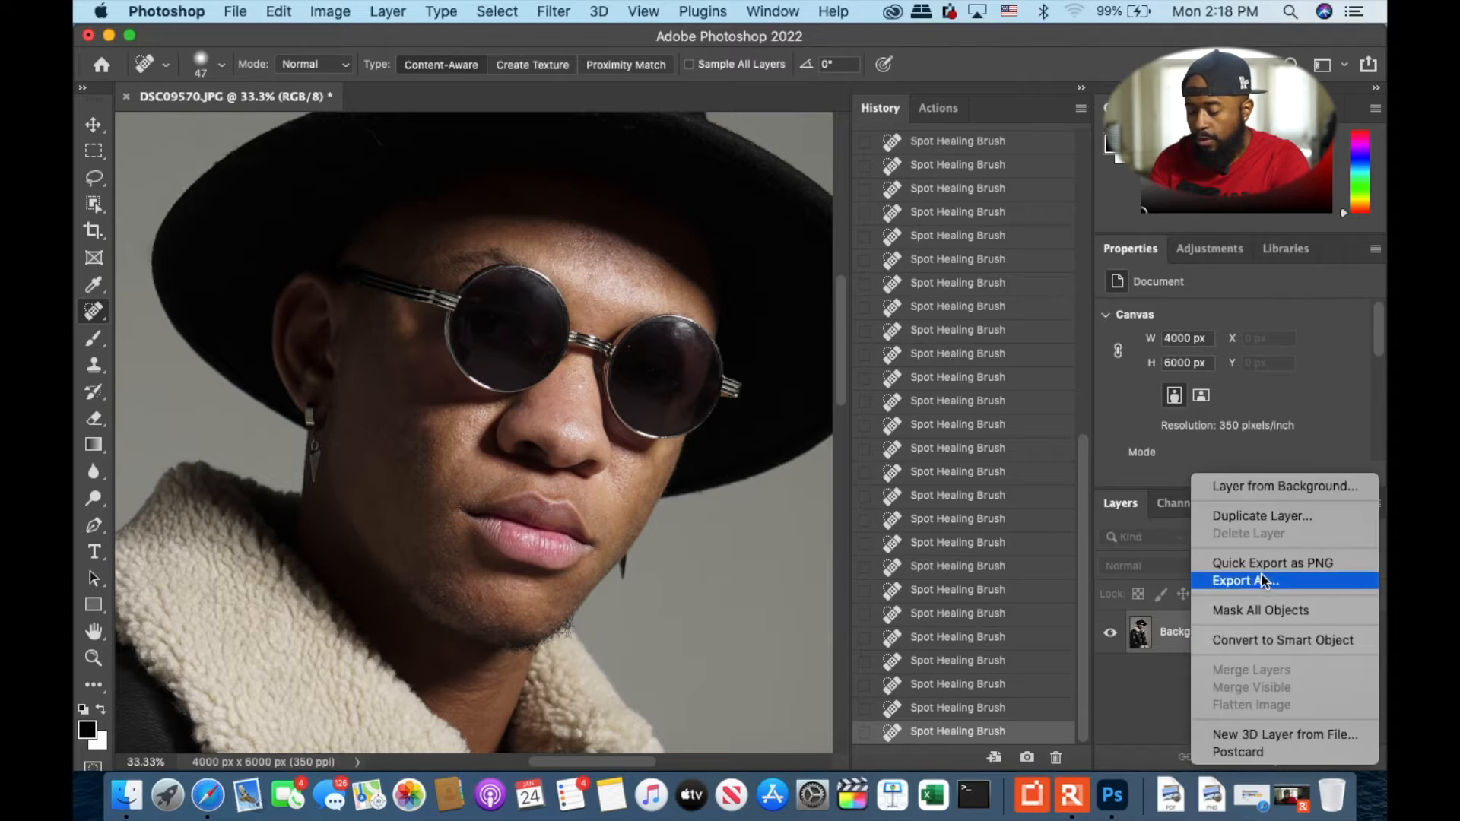
{"action": "left_click", "coordinate": [1267, 517]}
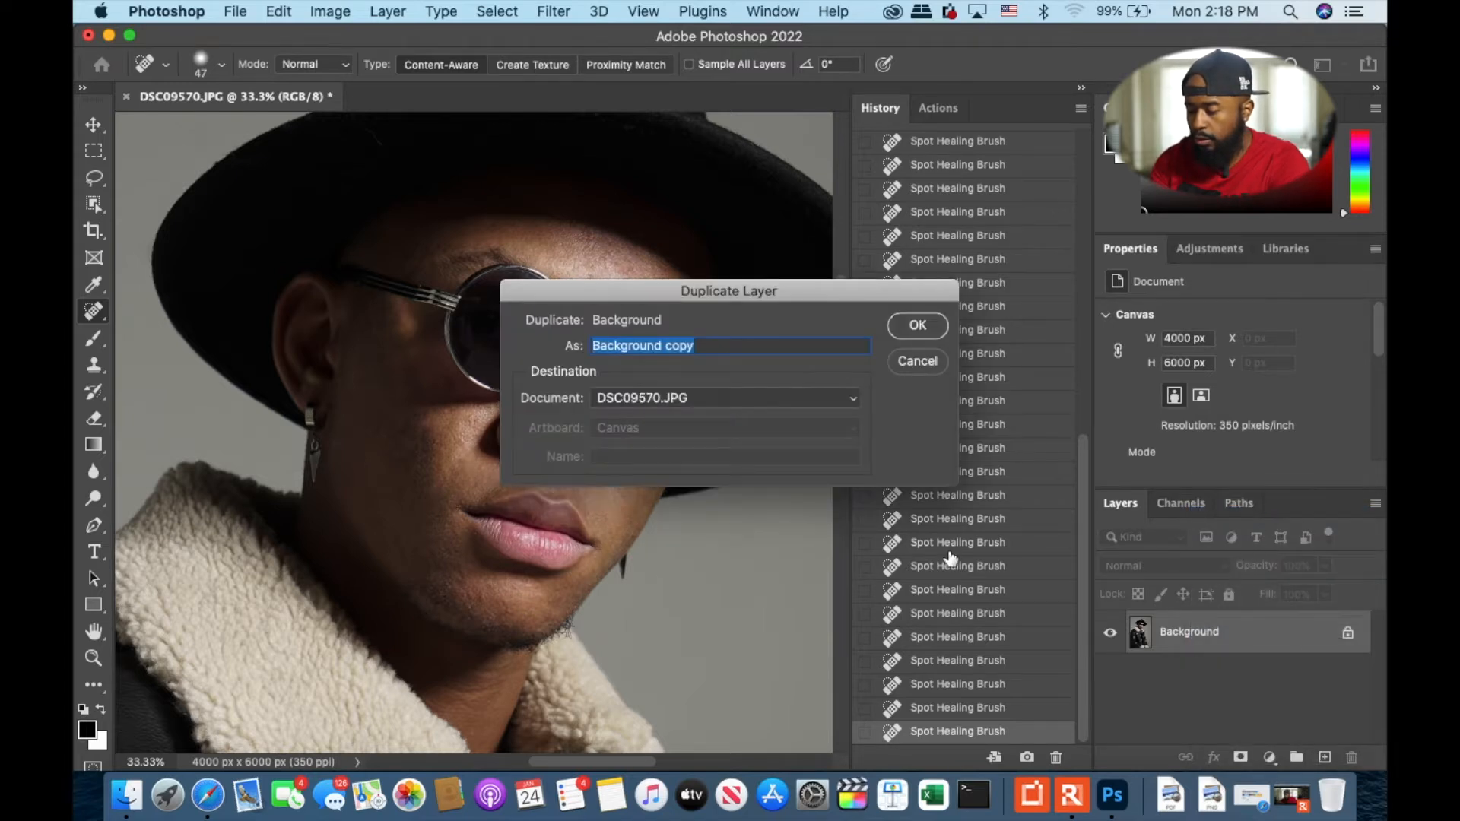
{"action": "key", "text": "BackSpace"}
{"action": "type", "text": "COLOR"}
{"action": "key", "text": "Return"}
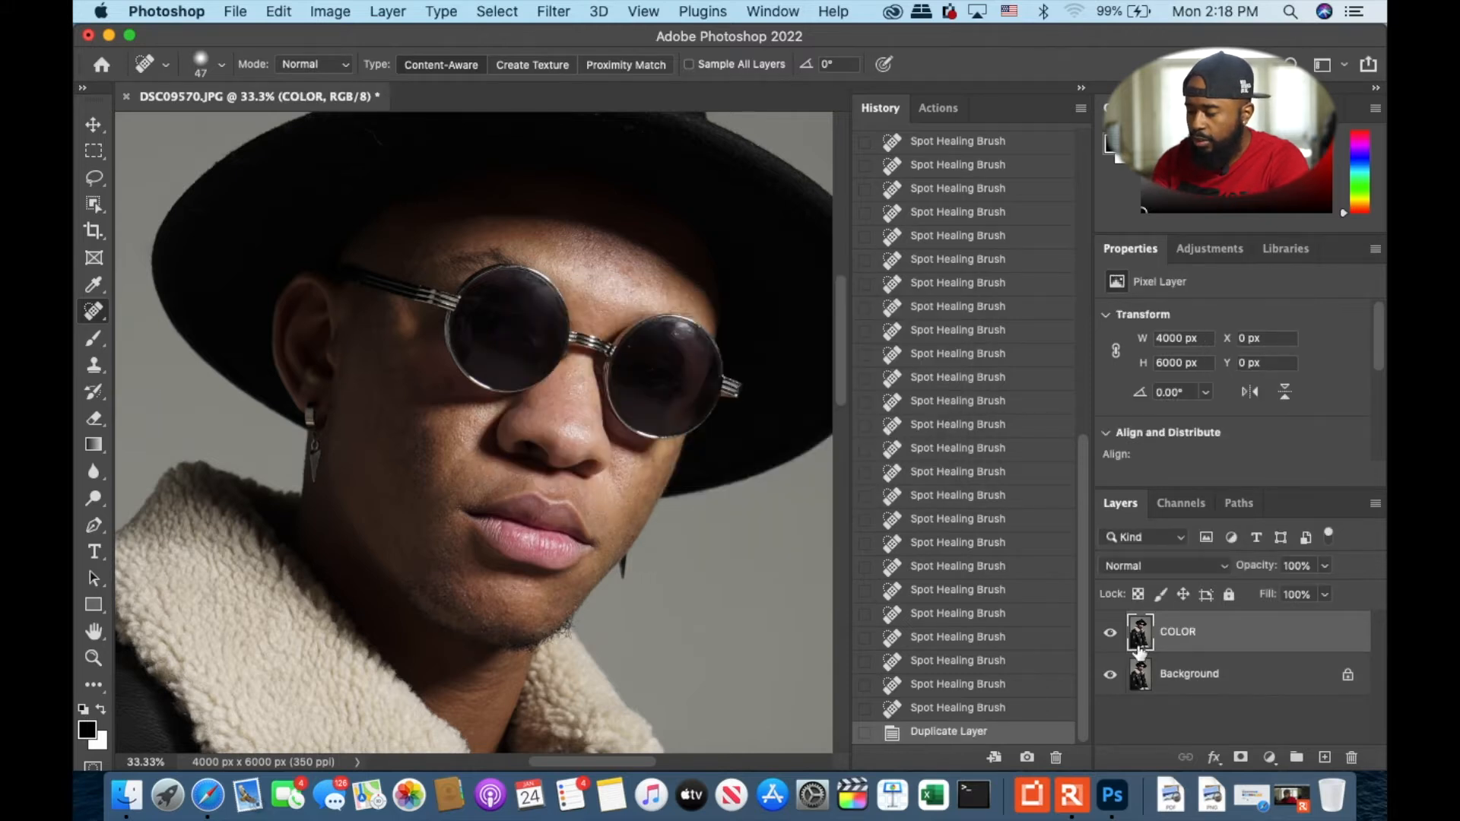
Duplicate the Background layer again and name this copy TEXTURE
{"action": "right_click", "coordinate": [1166, 674]}
{"action": "left_click", "coordinate": [1223, 510]}
{"action": "type", "text": "TEXTURE"}
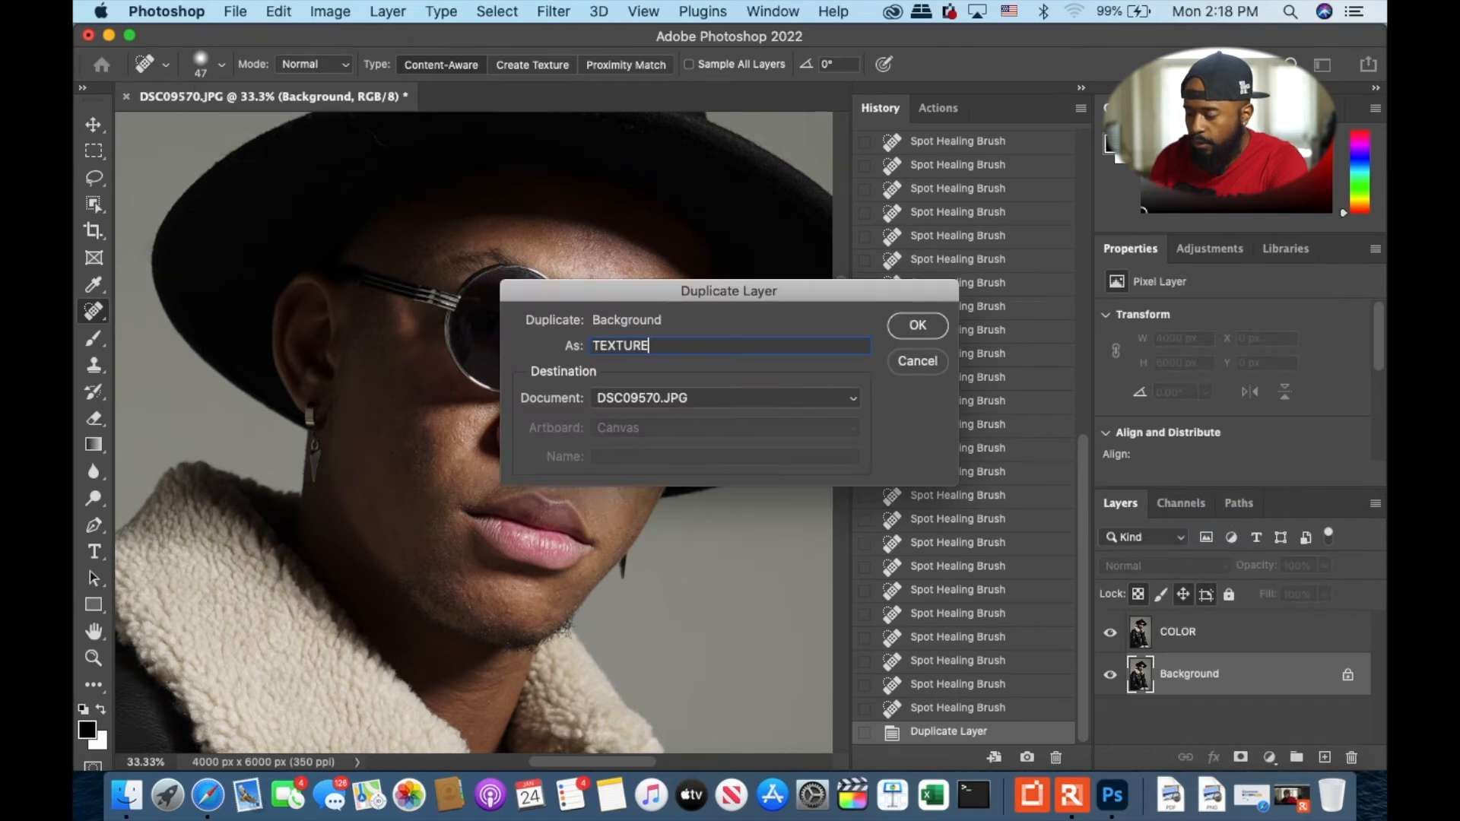
{"action": "key", "text": "Return"}
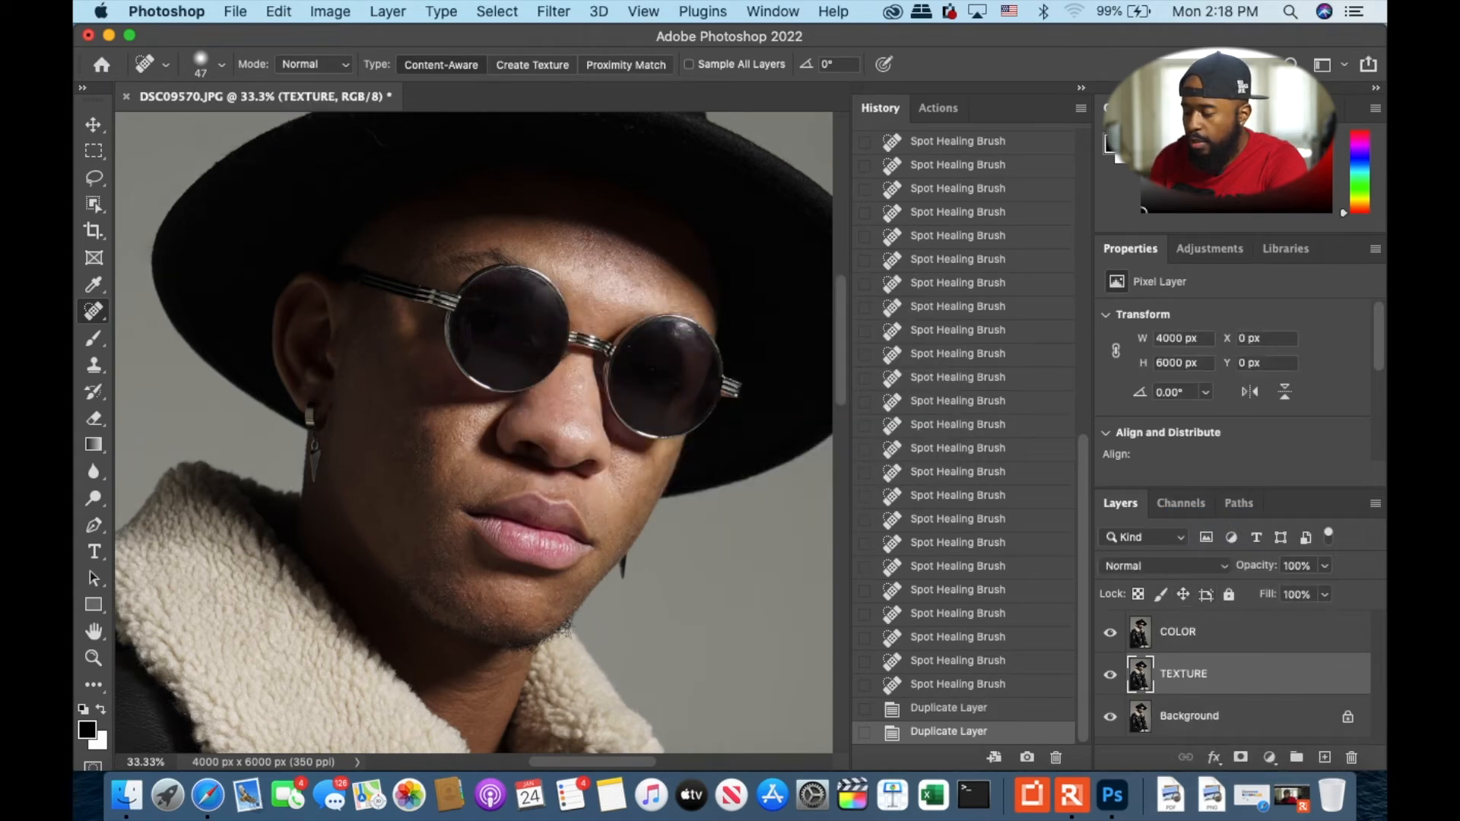
Move the COLOR layer below TEXTURE and hide the TEXTURE layer
{"action": "left_click_drag", "start_coordinate": [1190, 639], "coordinate": [1188, 703]}
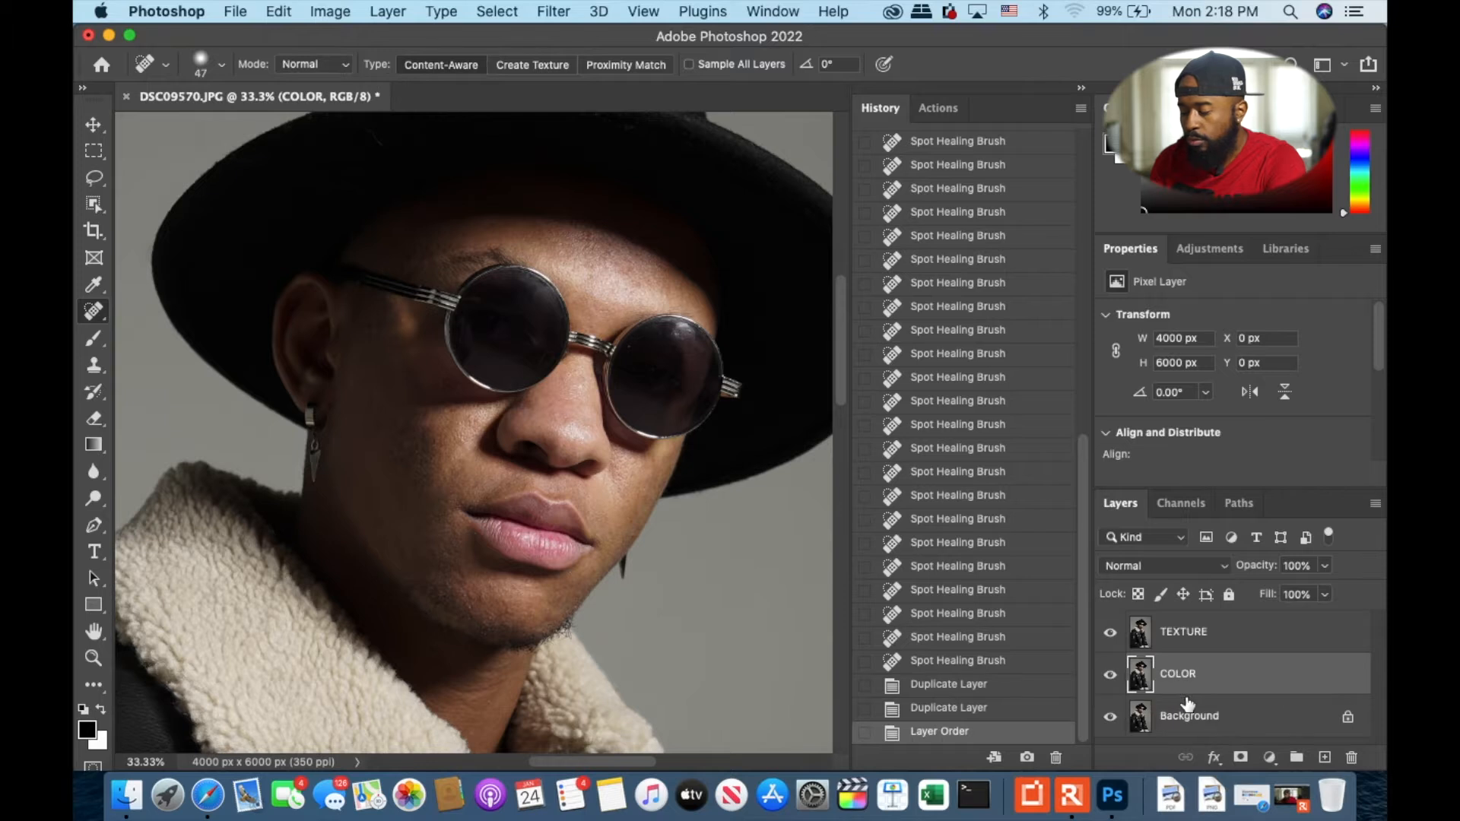
{"action": "left_click", "coordinate": [1111, 633]}
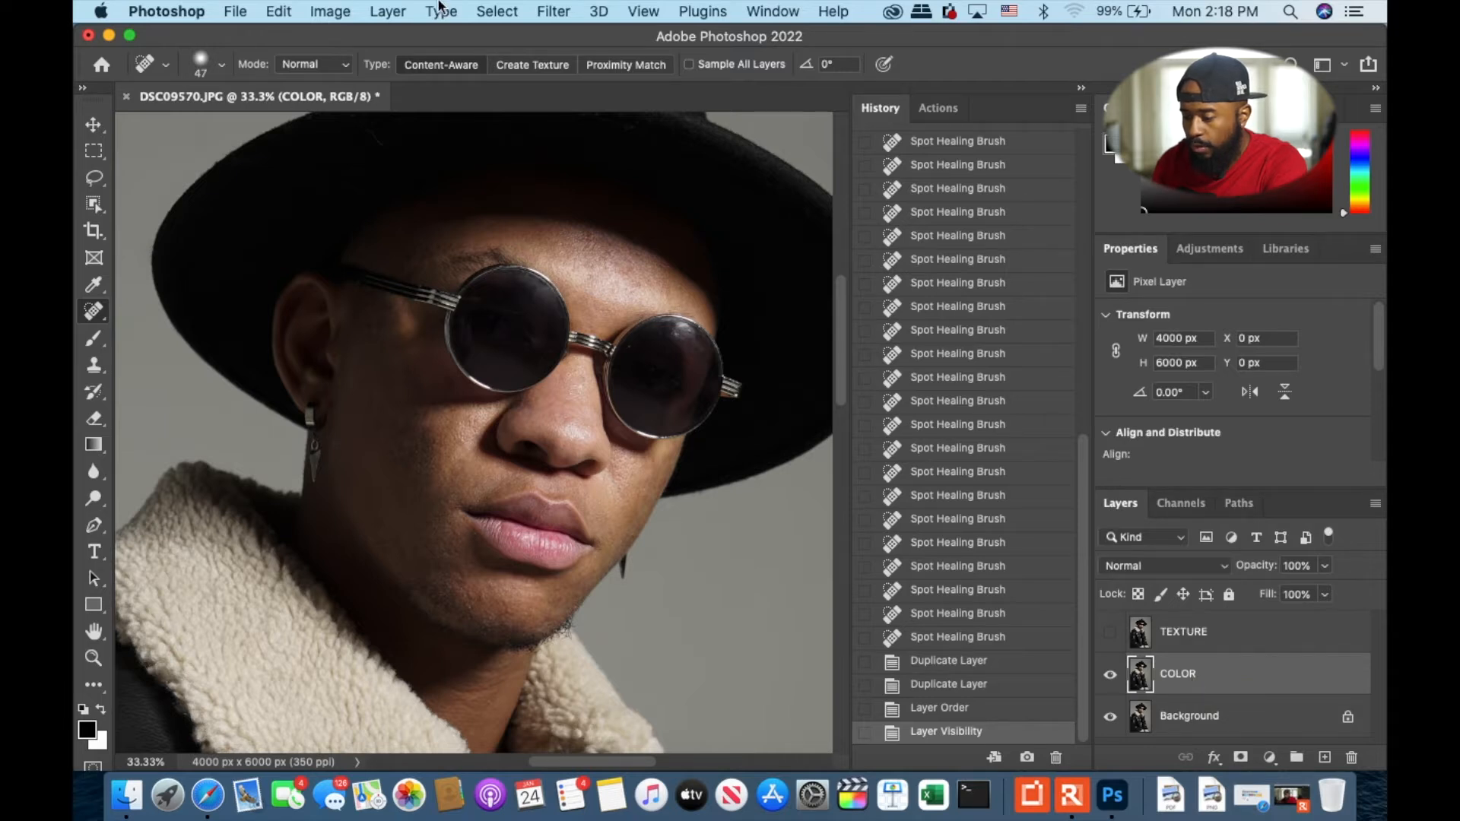
Apply the Dust & Scratches filter to the COLOR layer with a radius of 11 pixels and threshold 0
{"action": "left_click", "coordinate": [561, 11]}
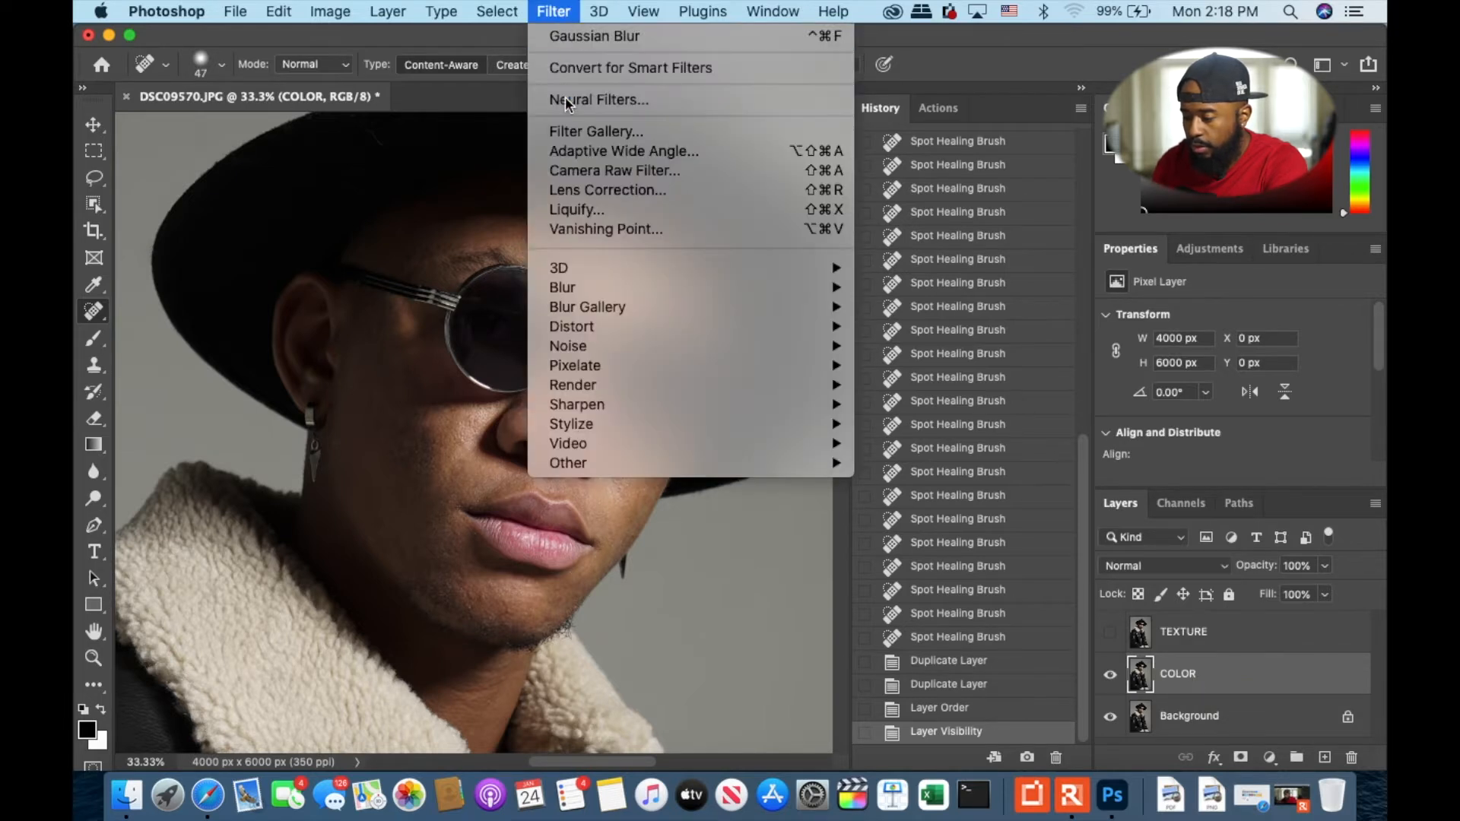
{"action": "mouse_move", "coordinate": [578, 356]}
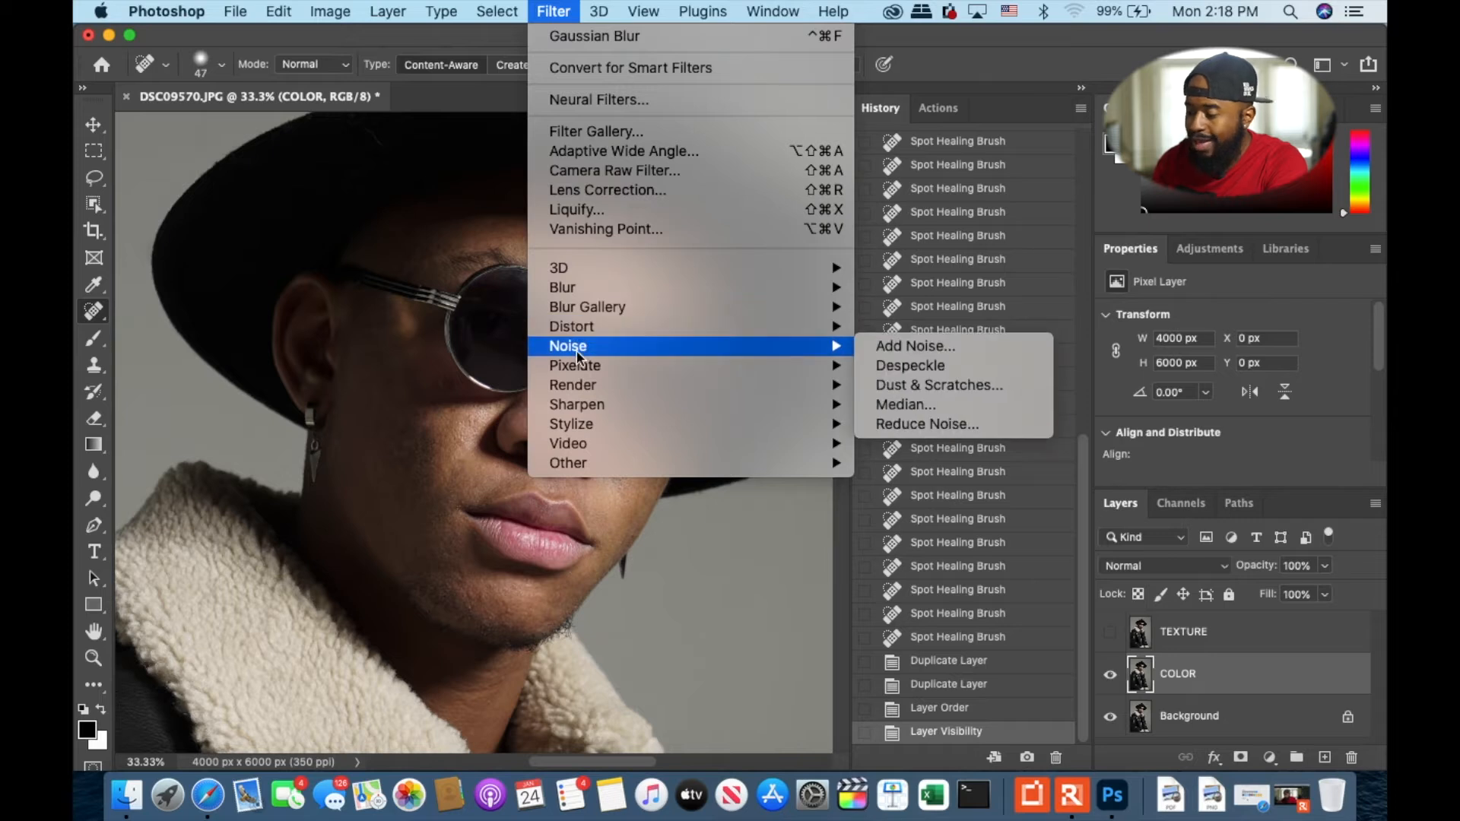
{"action": "left_click", "coordinate": [891, 385]}
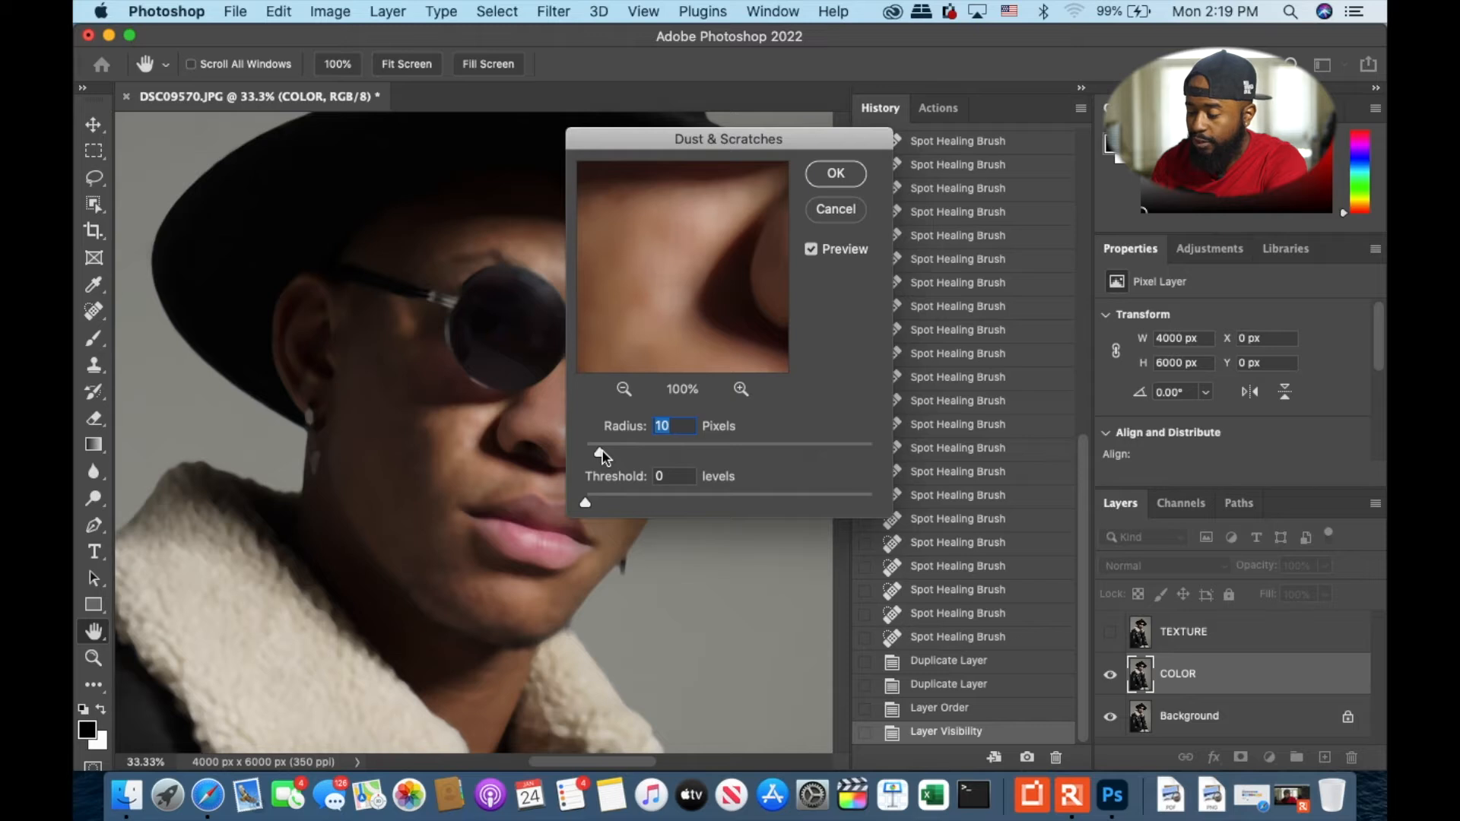
{"action": "left_click_drag", "start_coordinate": [601, 453], "coordinate": [700, 452]}
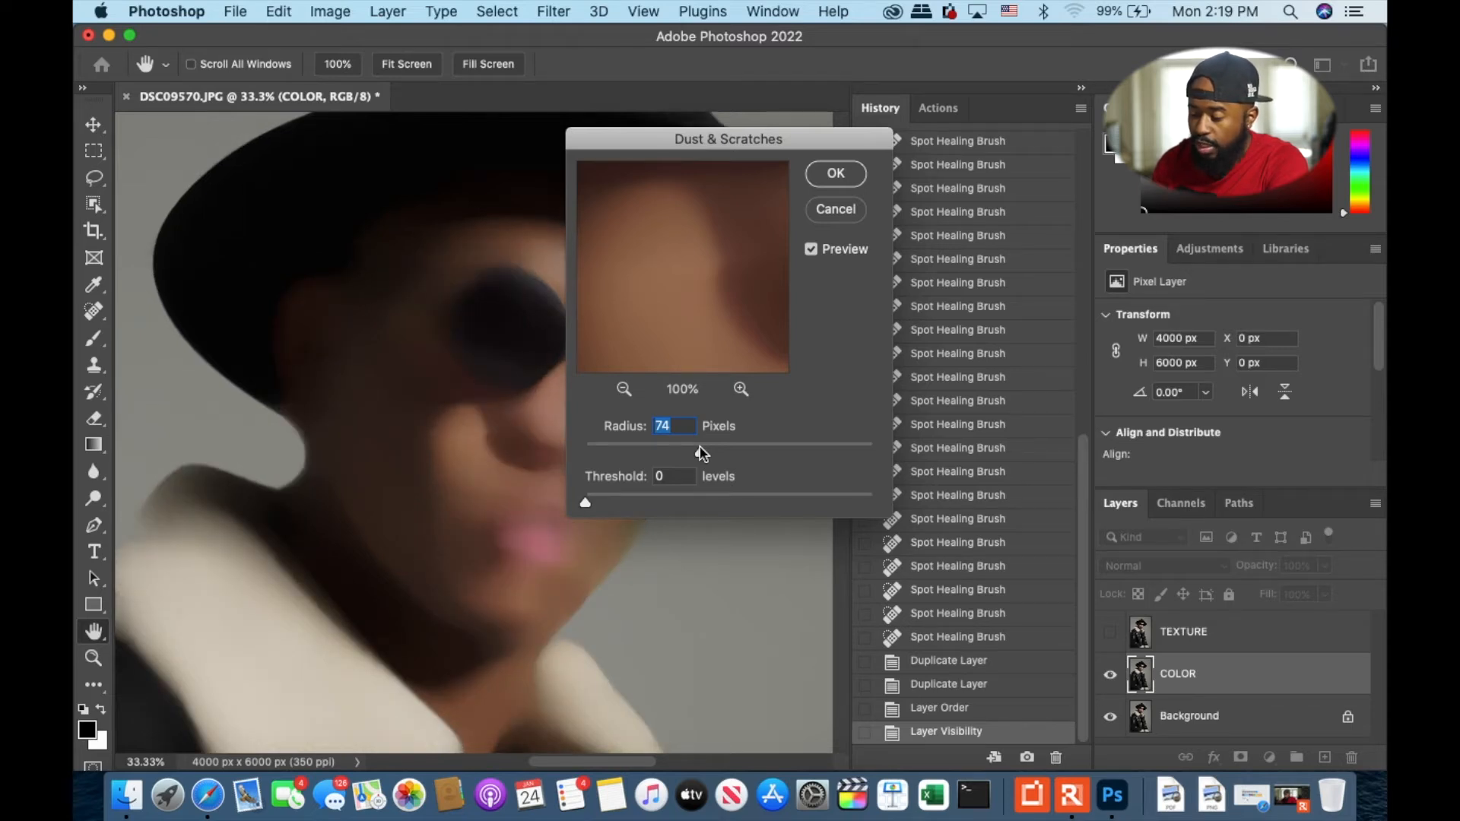
{"action": "left_click_drag", "start_coordinate": [701, 452], "coordinate": [602, 457]}
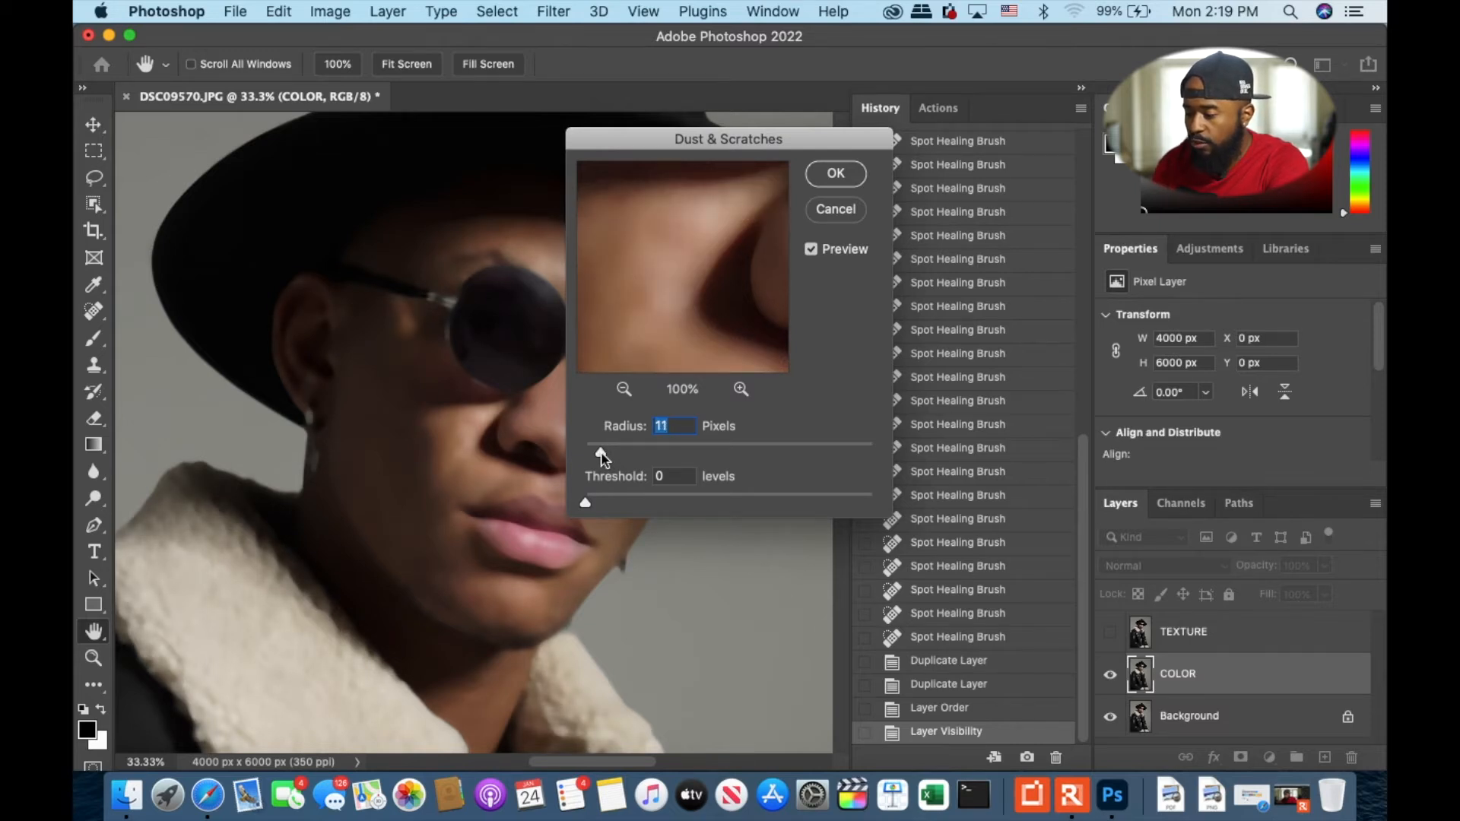
{"action": "left_click", "coordinate": [837, 174]}
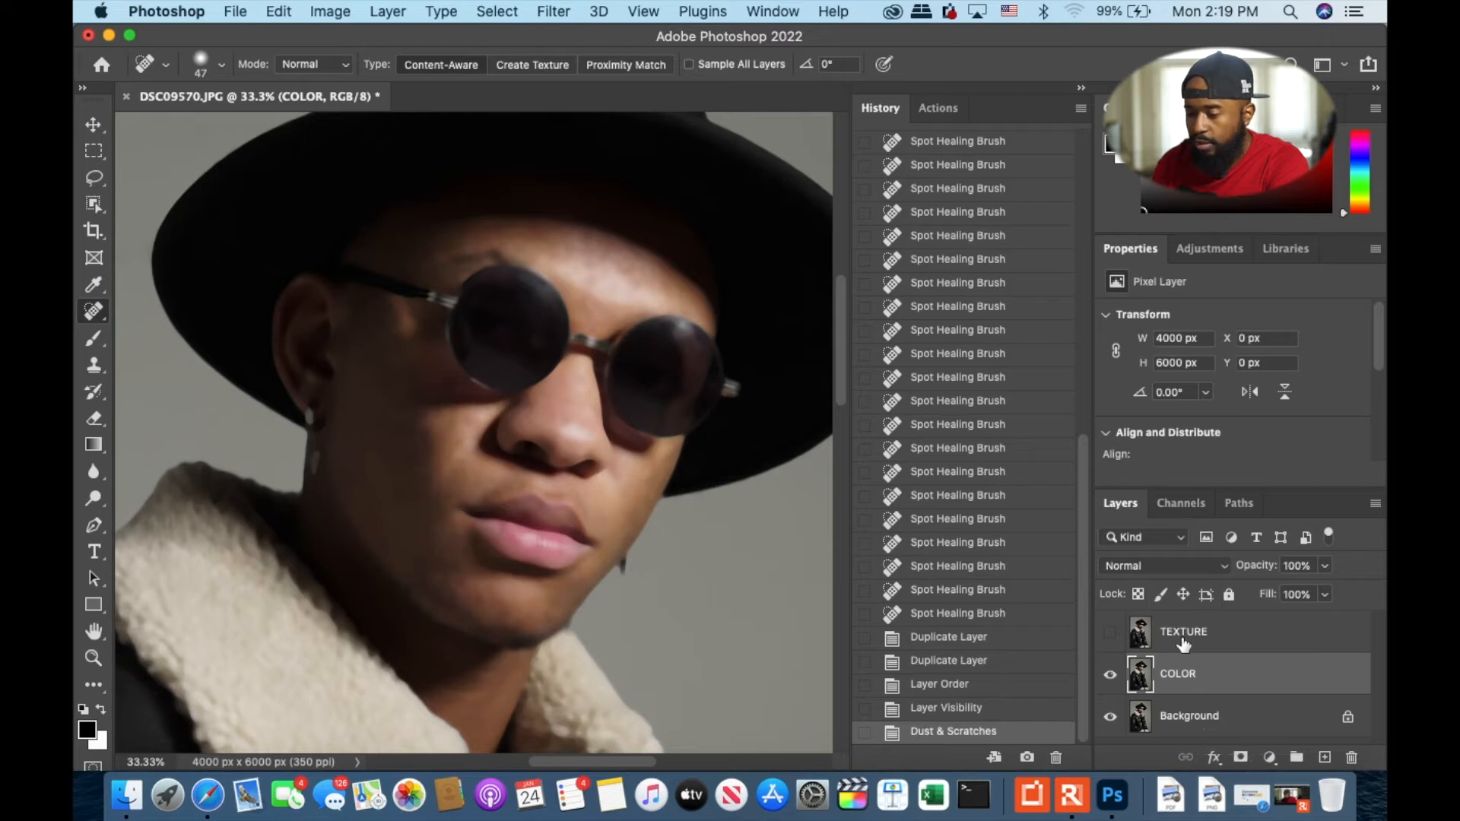
Show the TEXTURE layer and run Apply Image on it with the COLOR layer as source, Subtract blending, scale 2 and offset 128
{"action": "left_click", "coordinate": [1183, 642]}
{"action": "left_click", "coordinate": [1111, 634]}
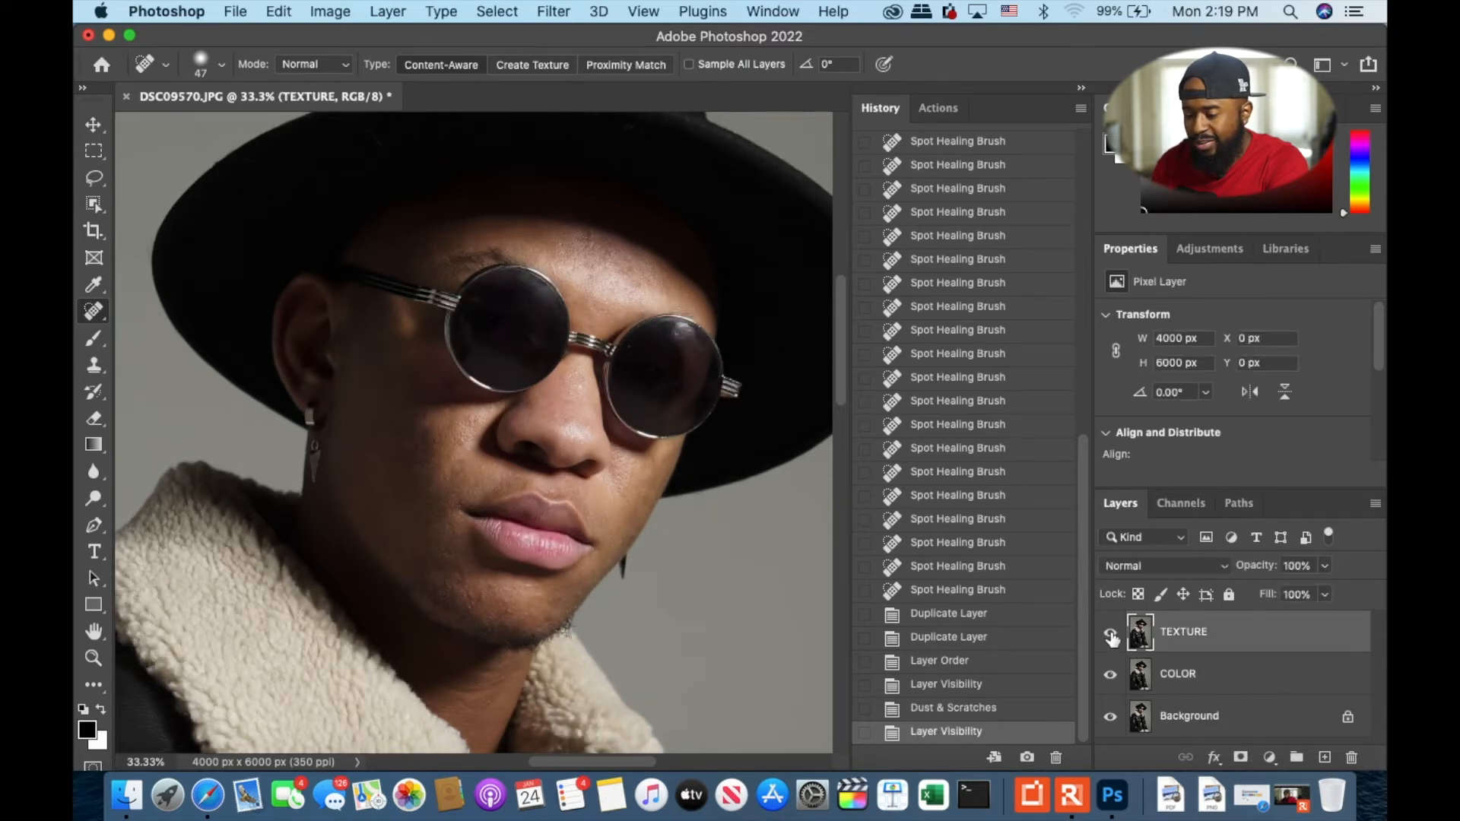
{"action": "left_click", "coordinate": [335, 13]}
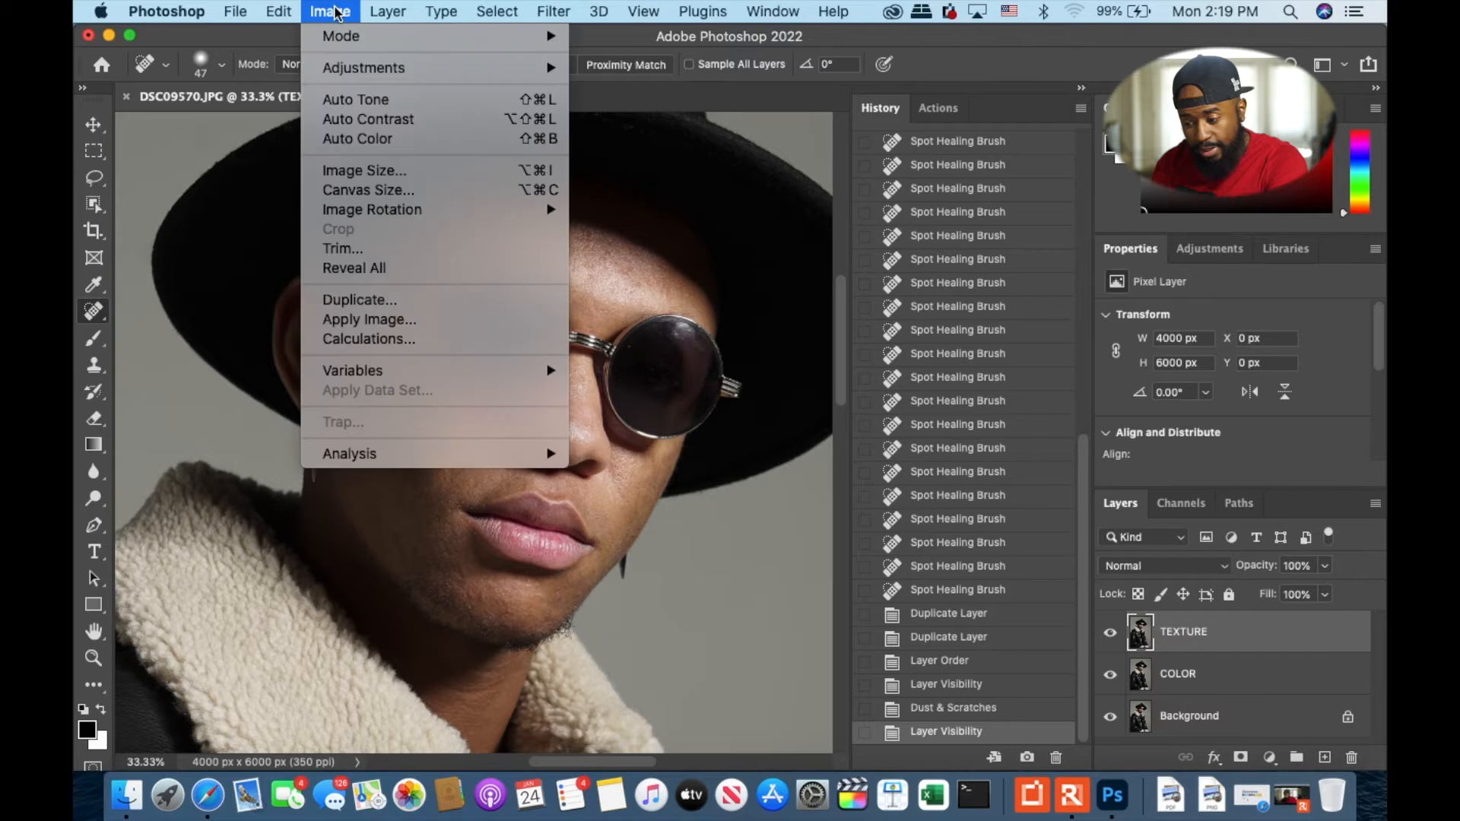
{"action": "left_click", "coordinate": [376, 321]}
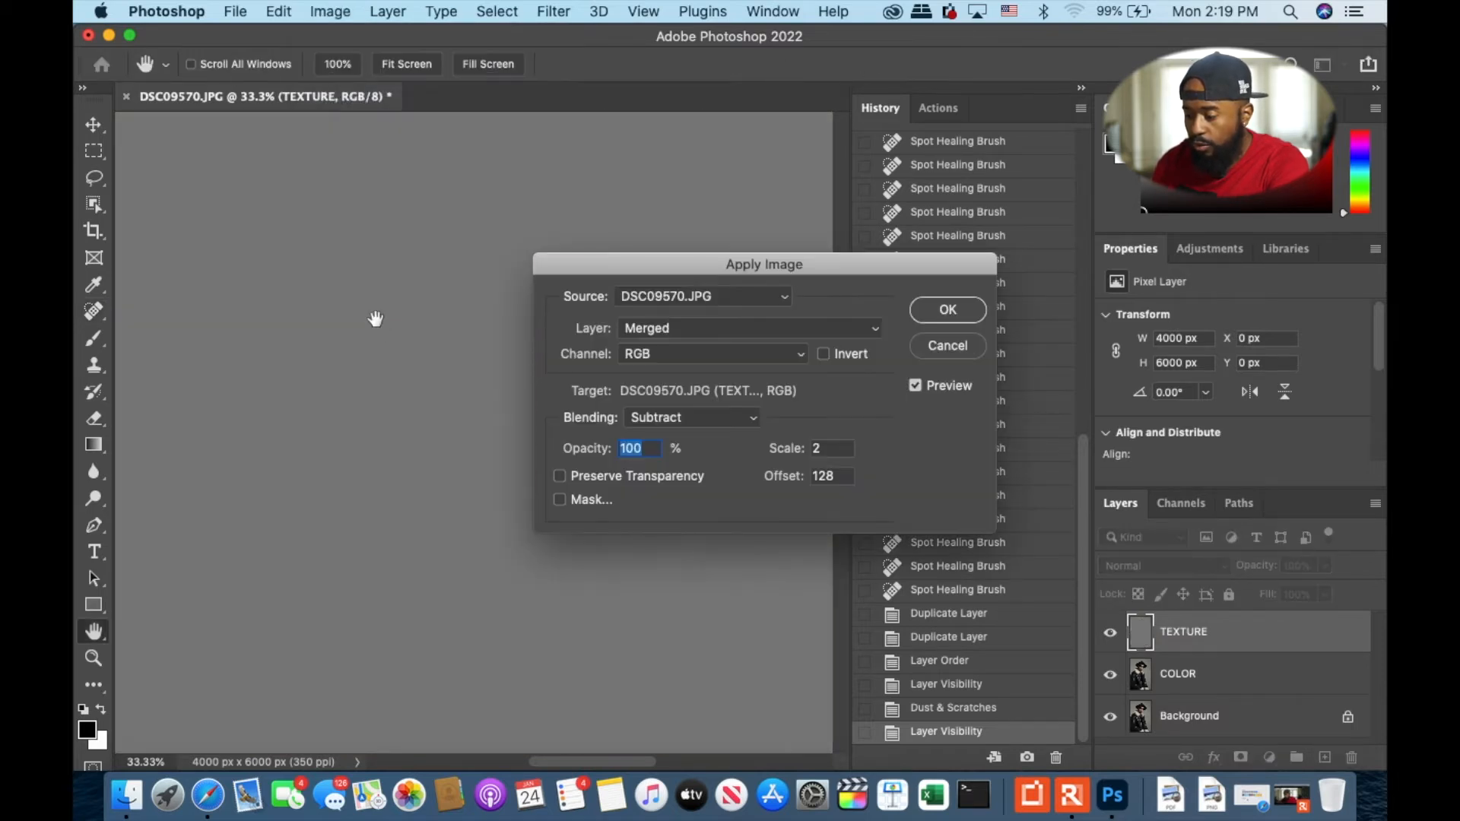
{"action": "left_click", "coordinate": [760, 333]}
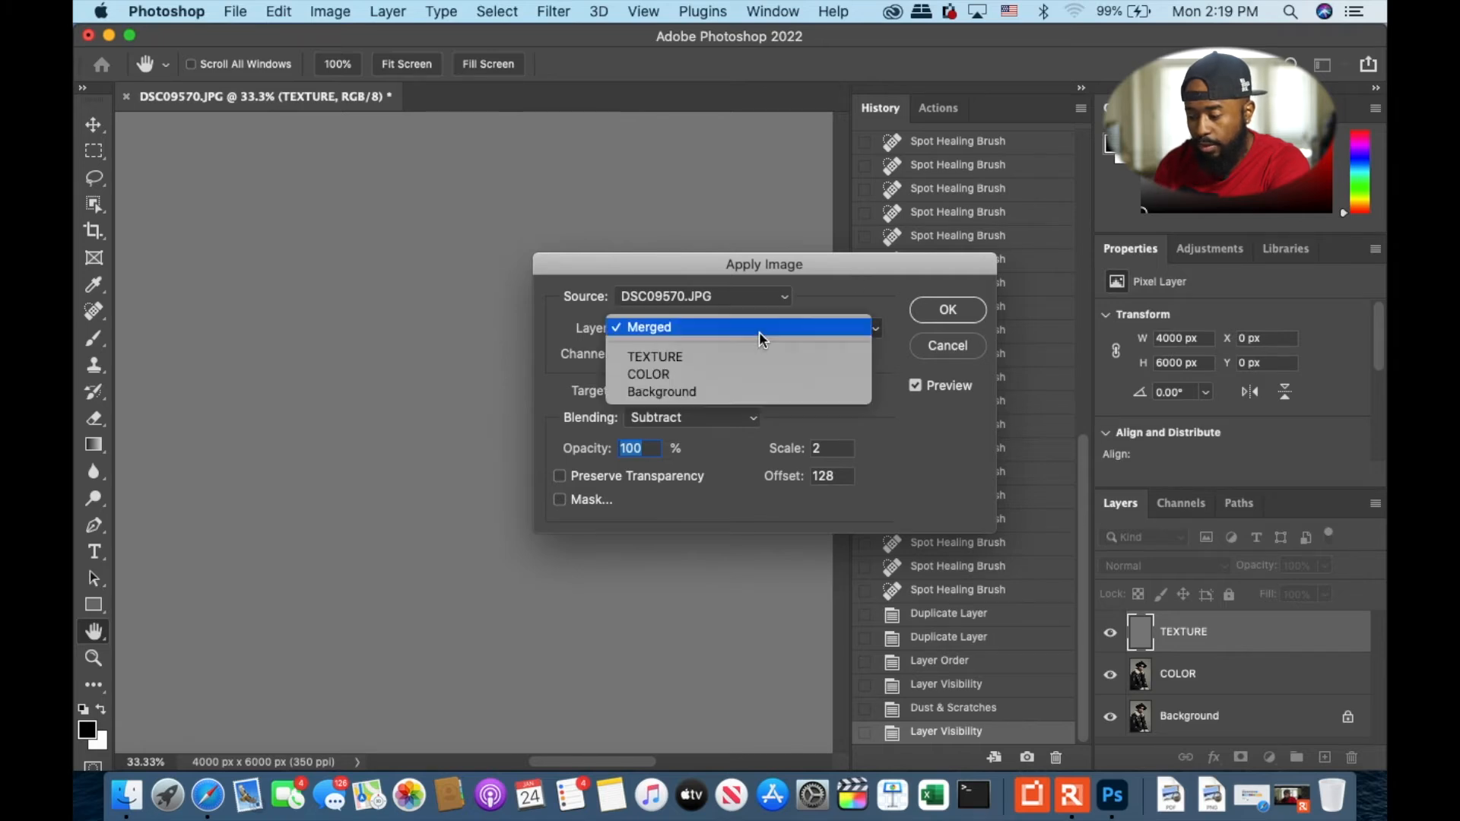
{"action": "left_click", "coordinate": [702, 374]}
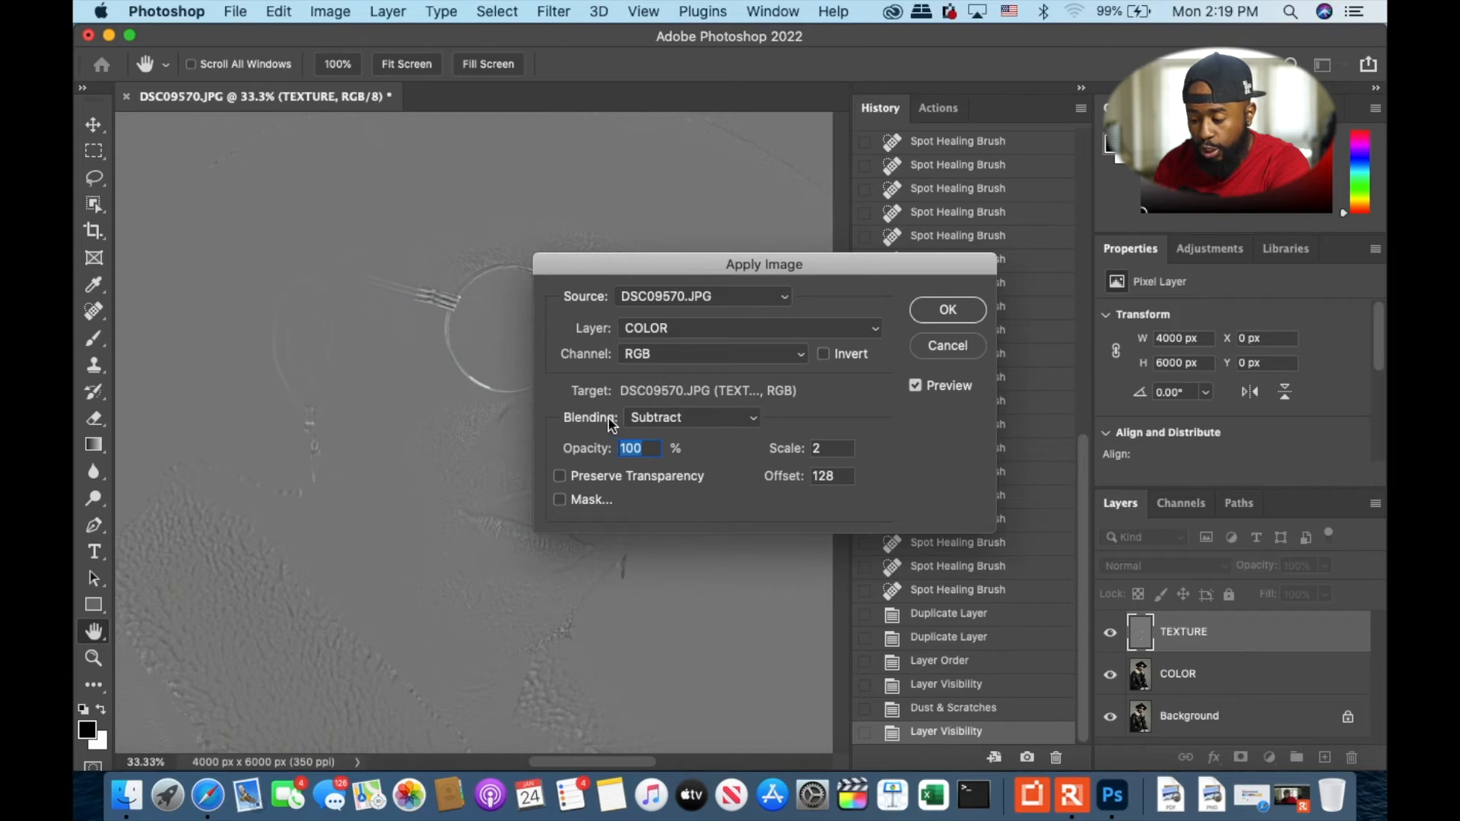
{"action": "left_click", "coordinate": [659, 417]}
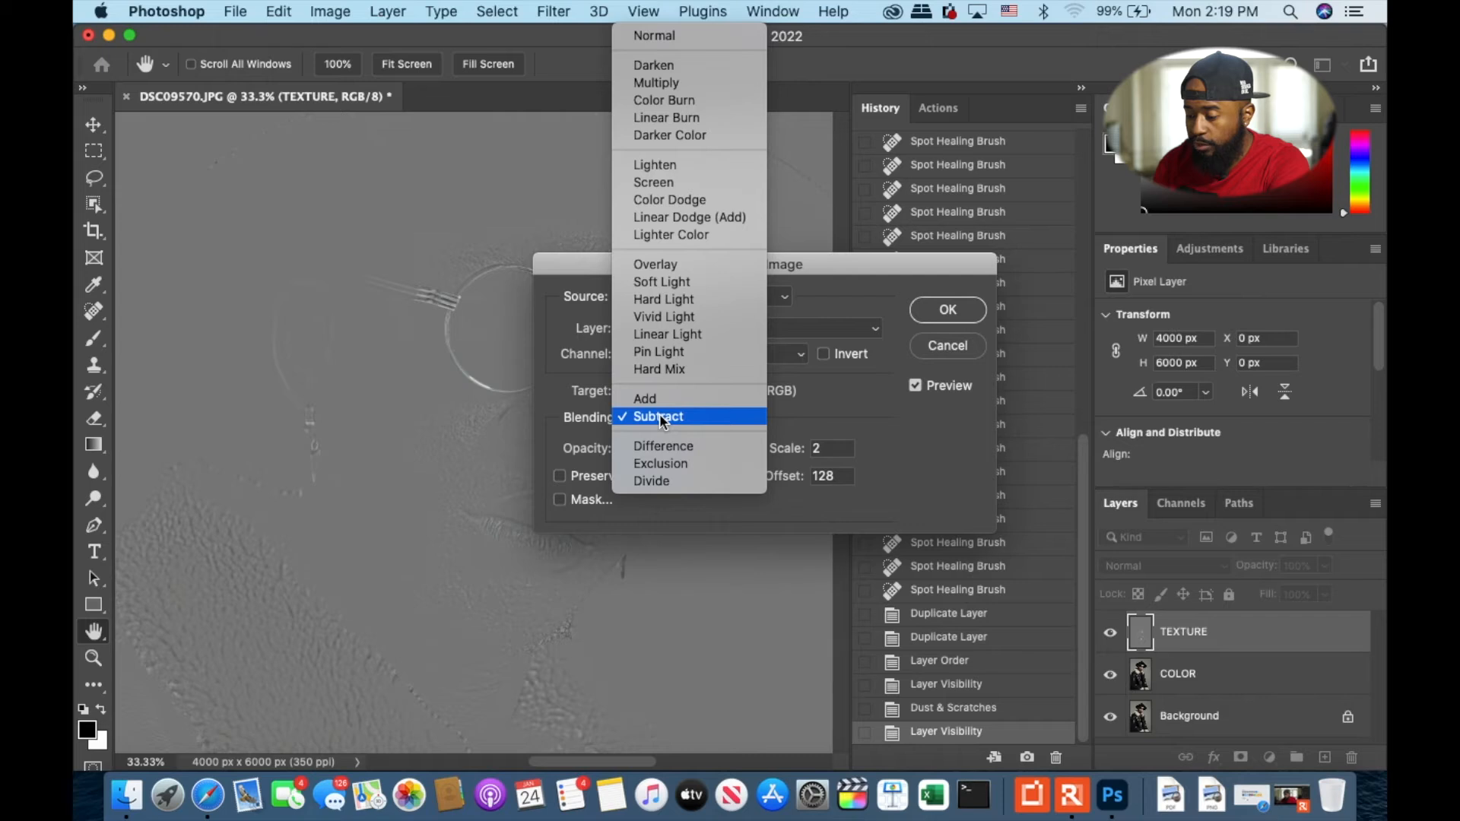
{"action": "left_click", "coordinate": [659, 416]}
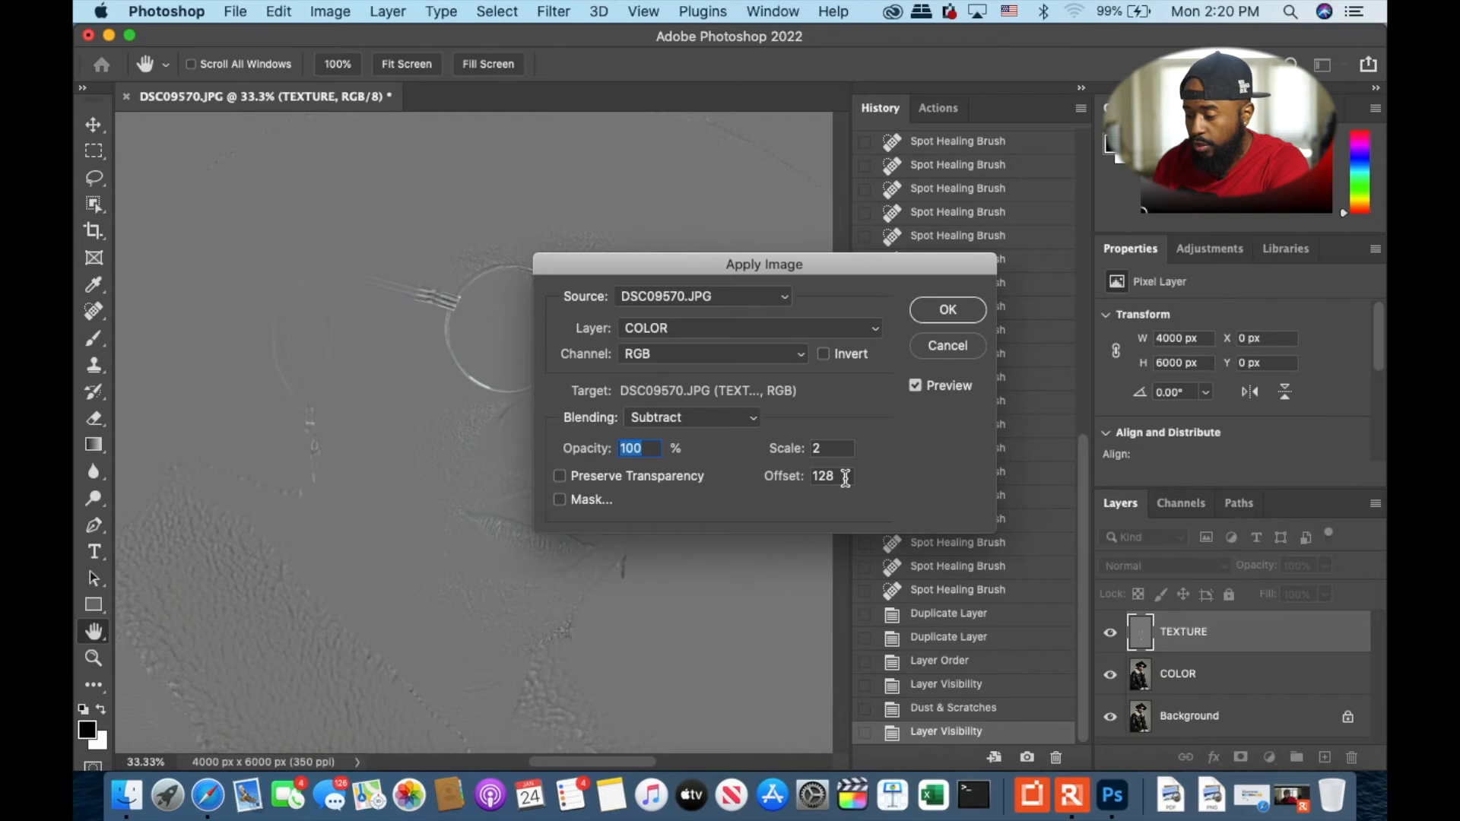
{"action": "left_click", "coordinate": [942, 323]}
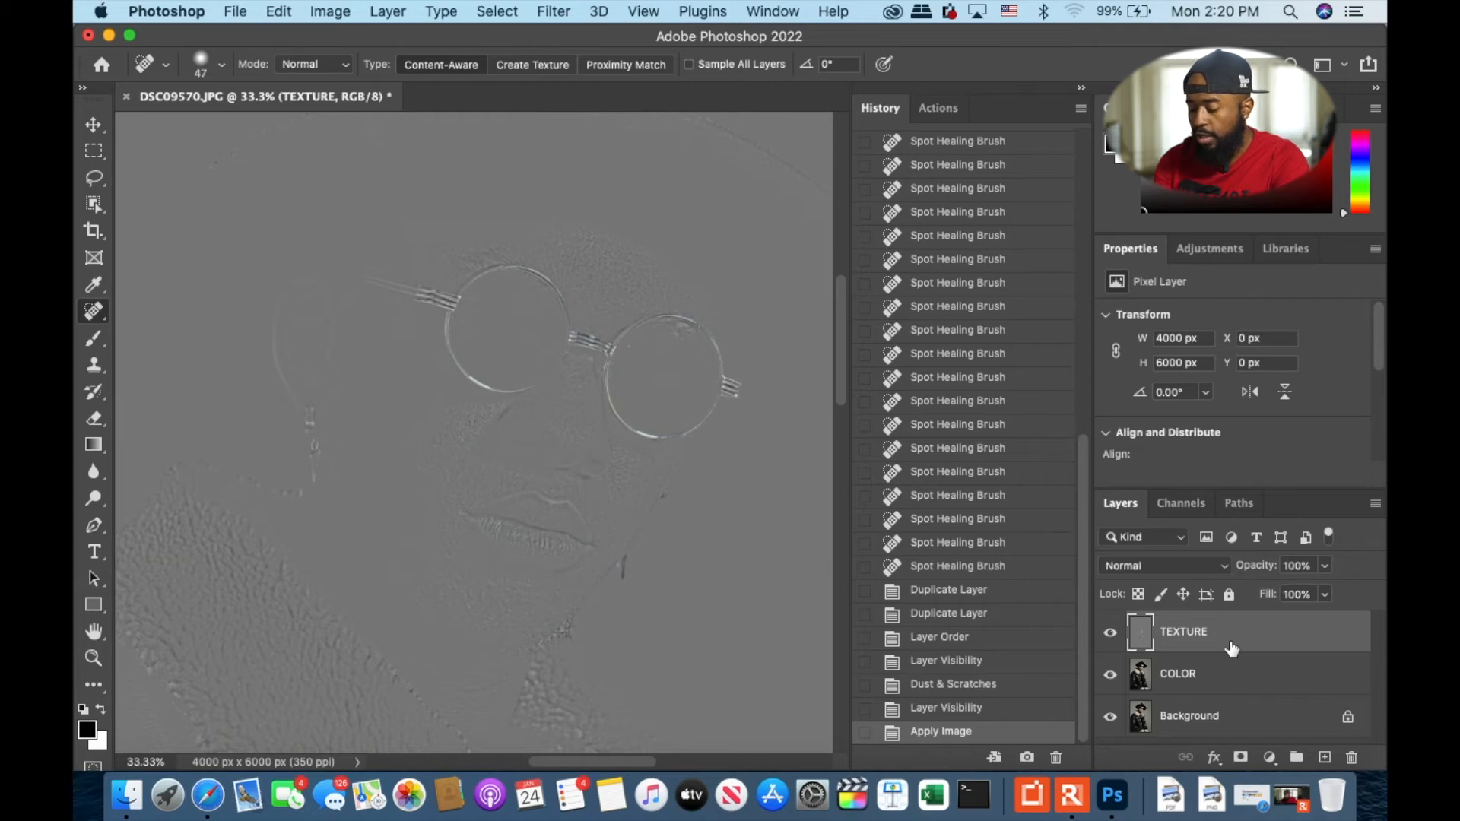
Group the TEXTURE and COLOR layers together and expand the group
{"action": "left_click", "coordinate": [1194, 676], "text": "shift"}
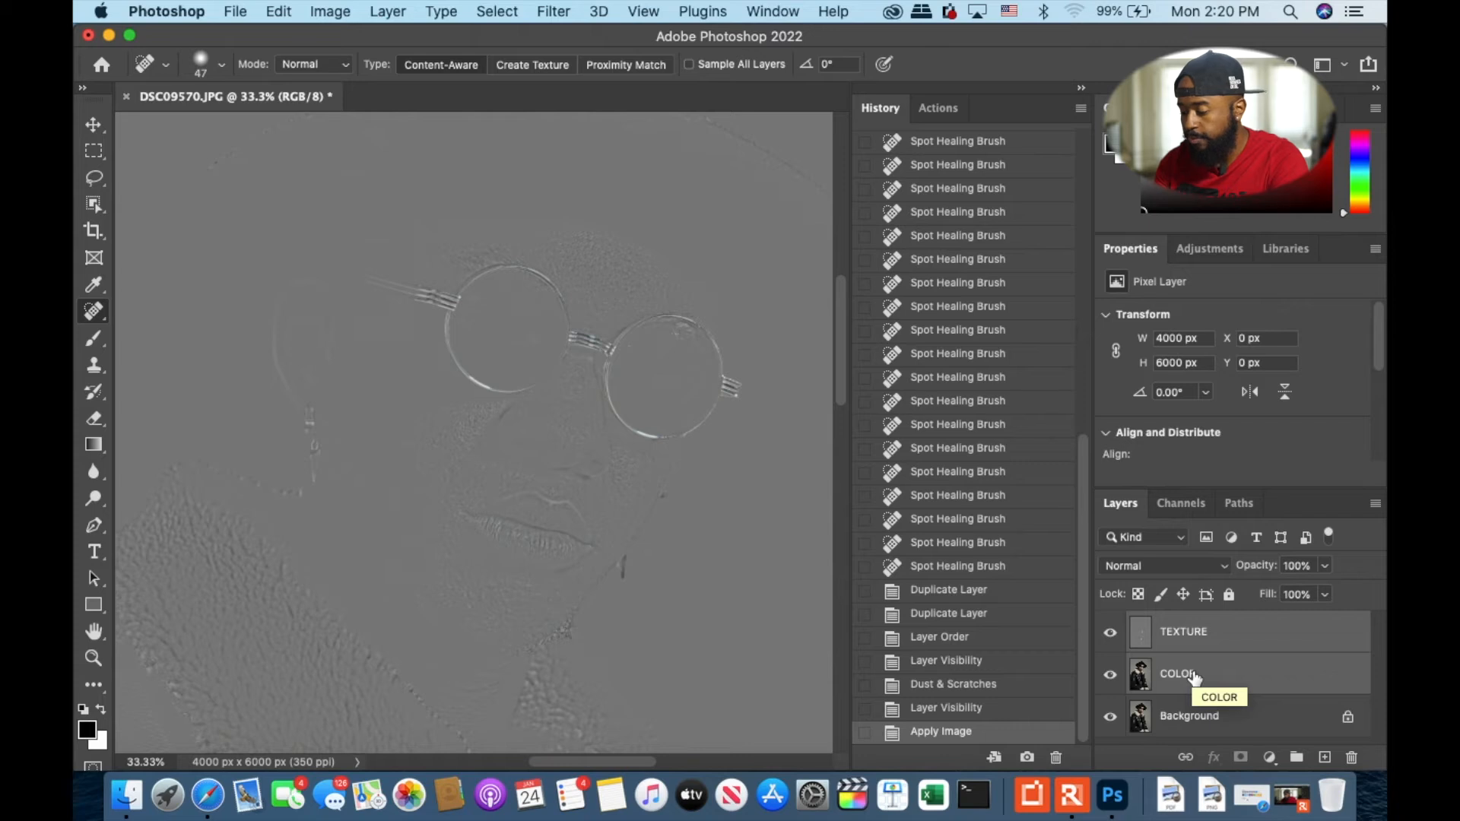
{"action": "key", "text": "super+g"}
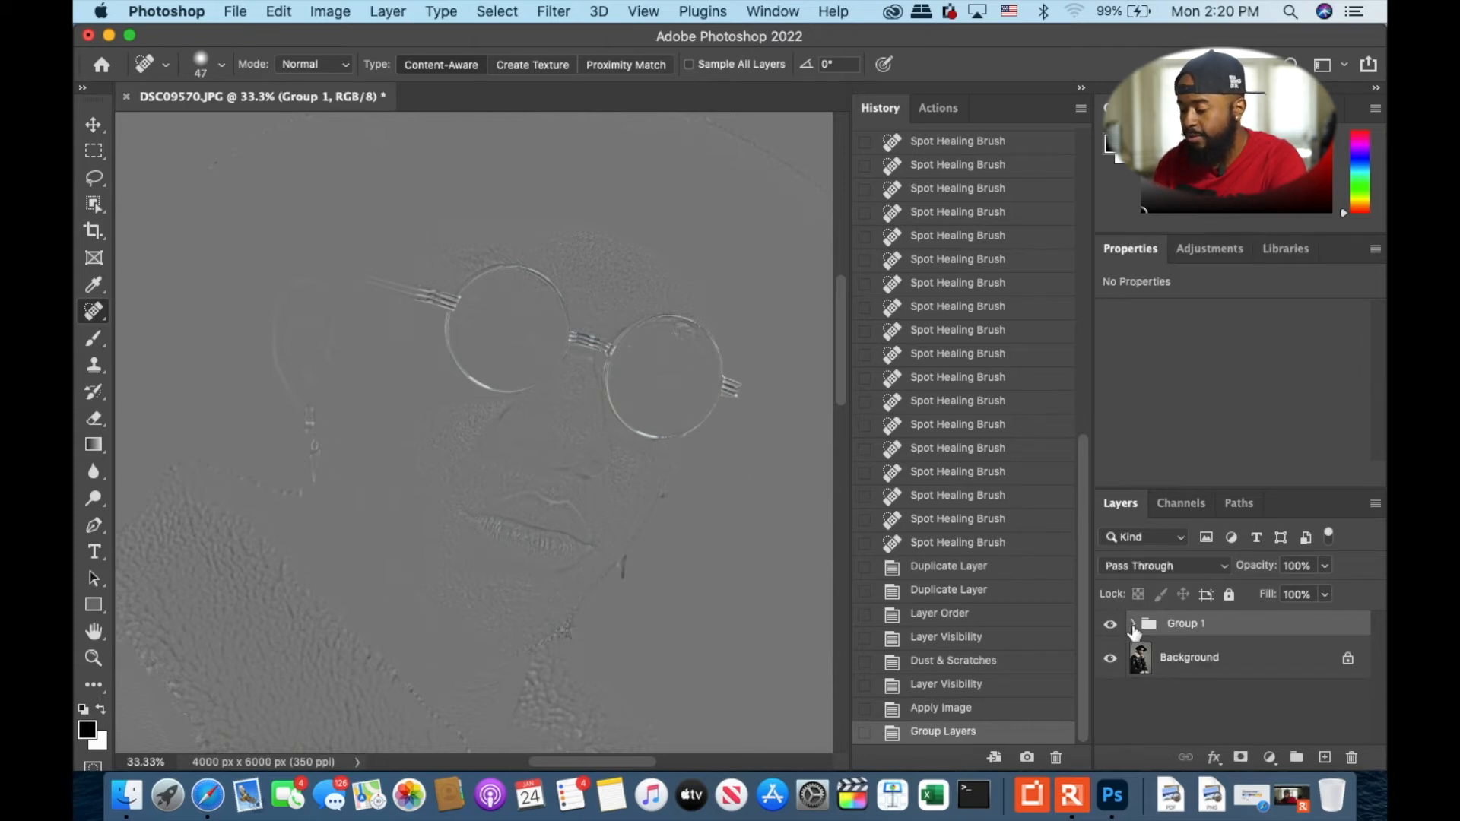
{"action": "left_click", "coordinate": [1134, 624]}
{"action": "left_click", "coordinate": [1194, 699]}
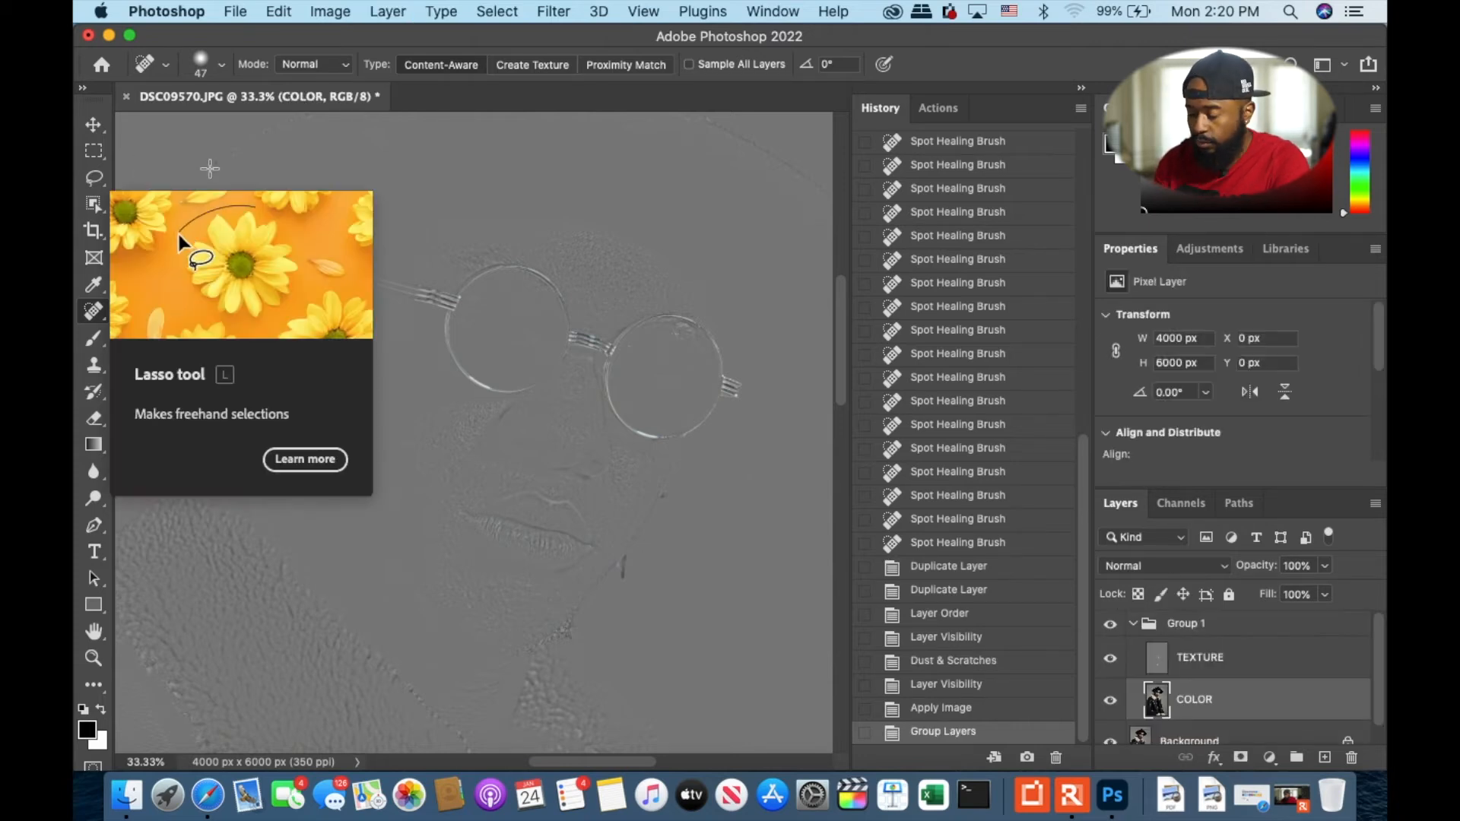
Set the TEXTURE layer's blend mode to Linear Light
{"action": "left_click", "coordinate": [1214, 668]}
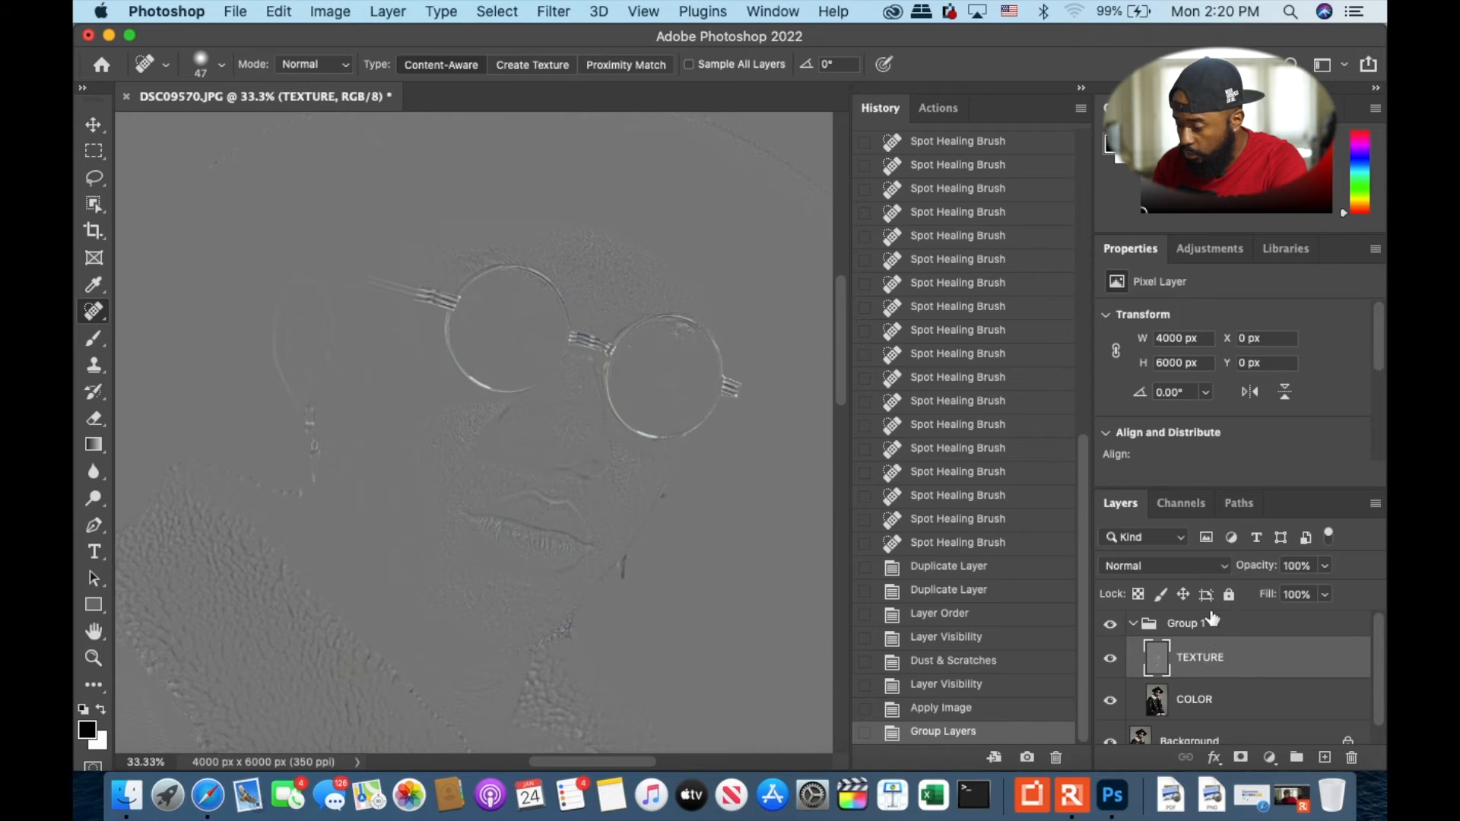
{"action": "left_click", "coordinate": [1209, 567]}
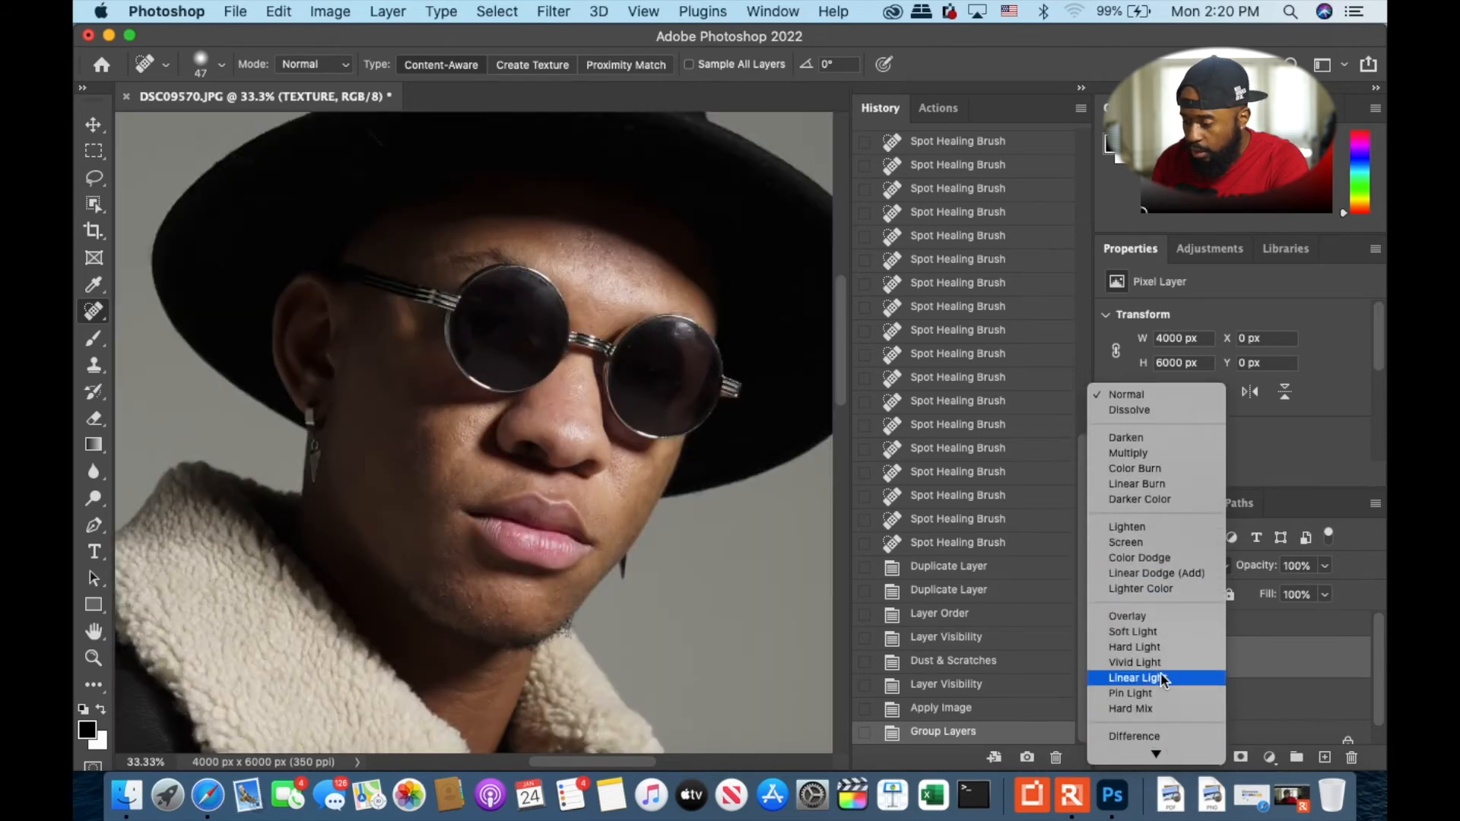
{"action": "left_click", "coordinate": [1160, 672]}
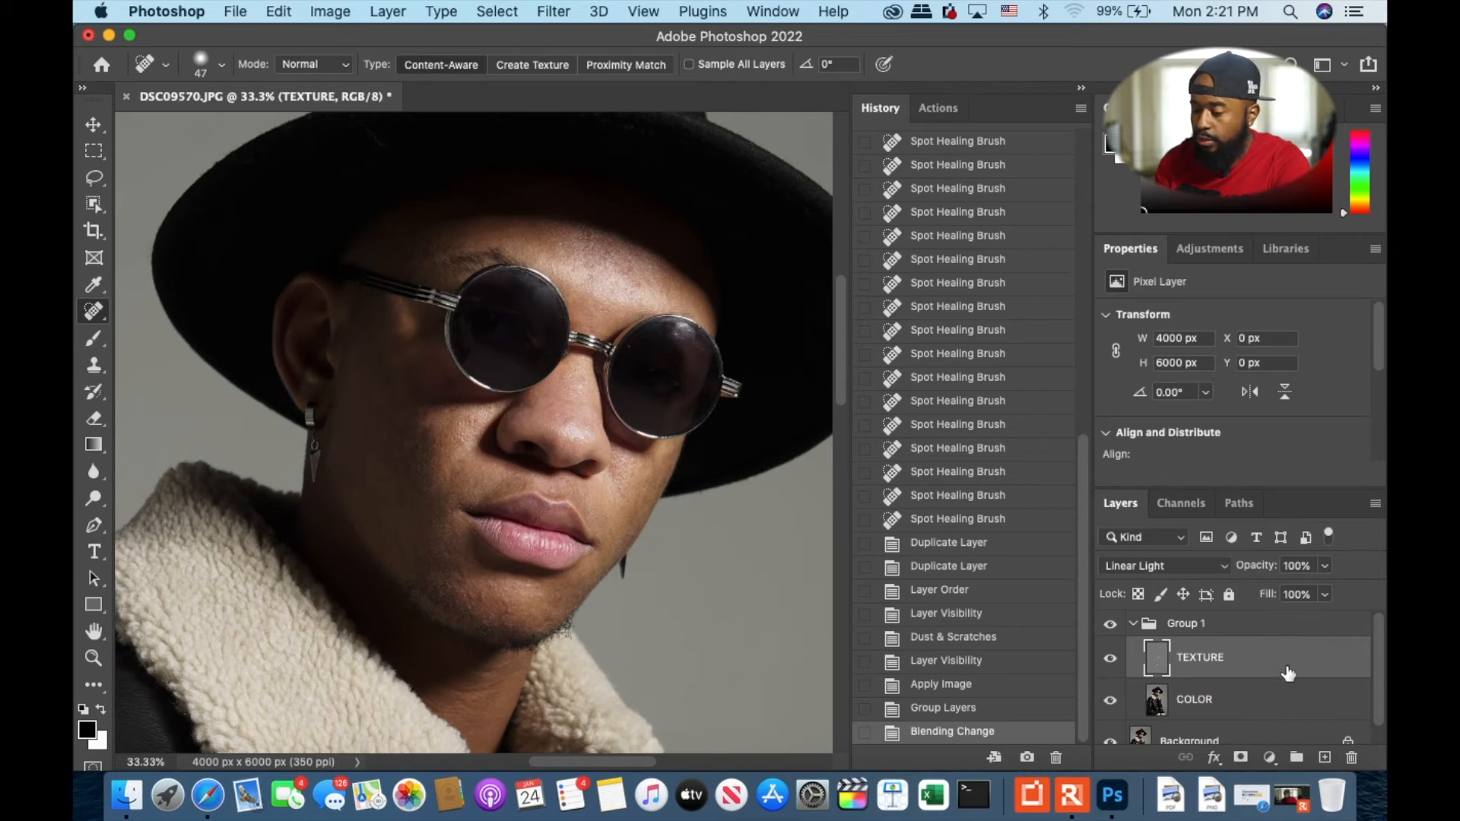
On the COLOR layer, lasso the shadowed cheek beside the ear as a tall area about 414 by 958 px
{"action": "left_click", "coordinate": [1197, 700]}
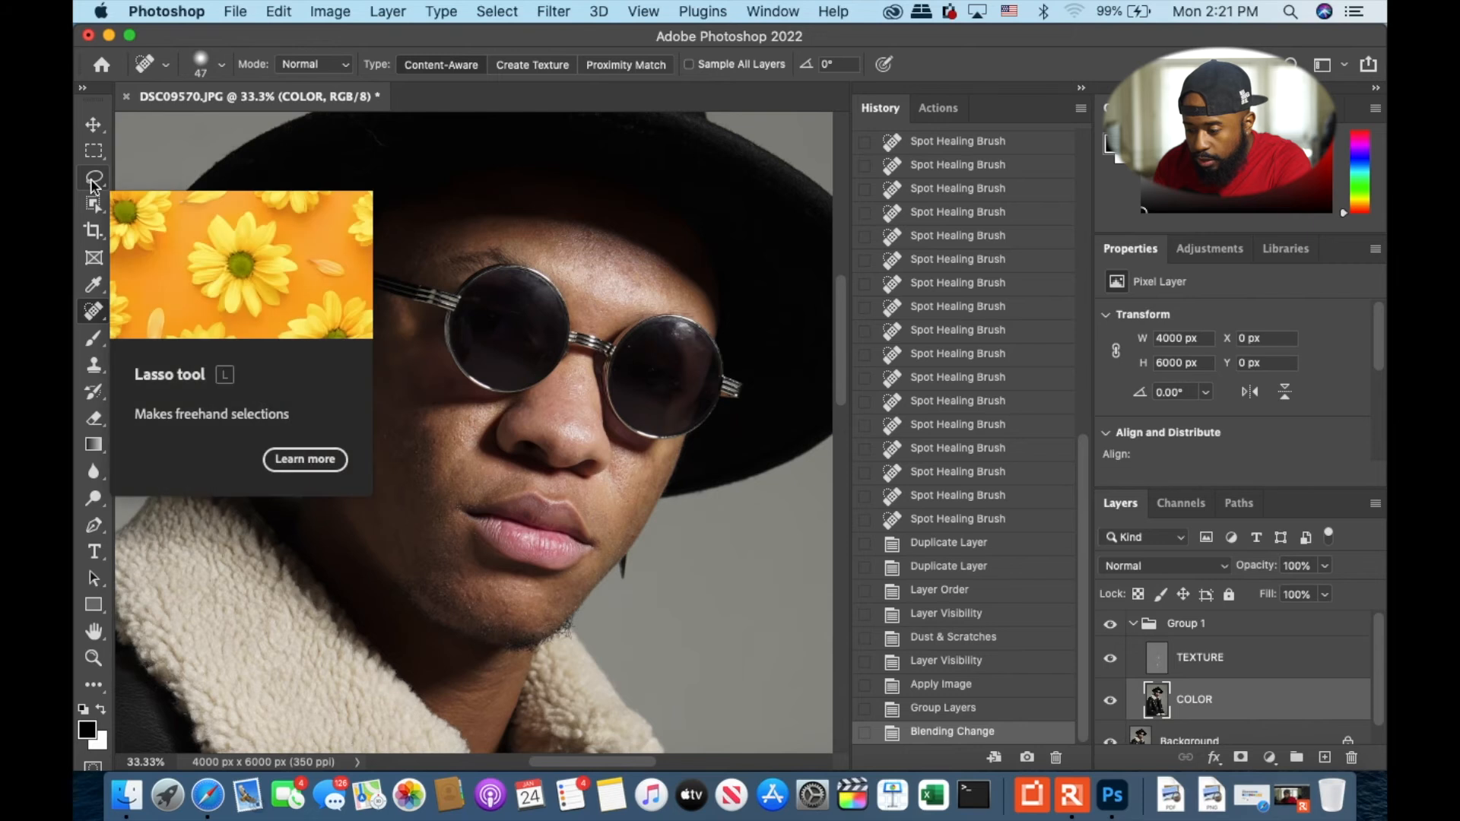
{"action": "left_click", "coordinate": [92, 180]}
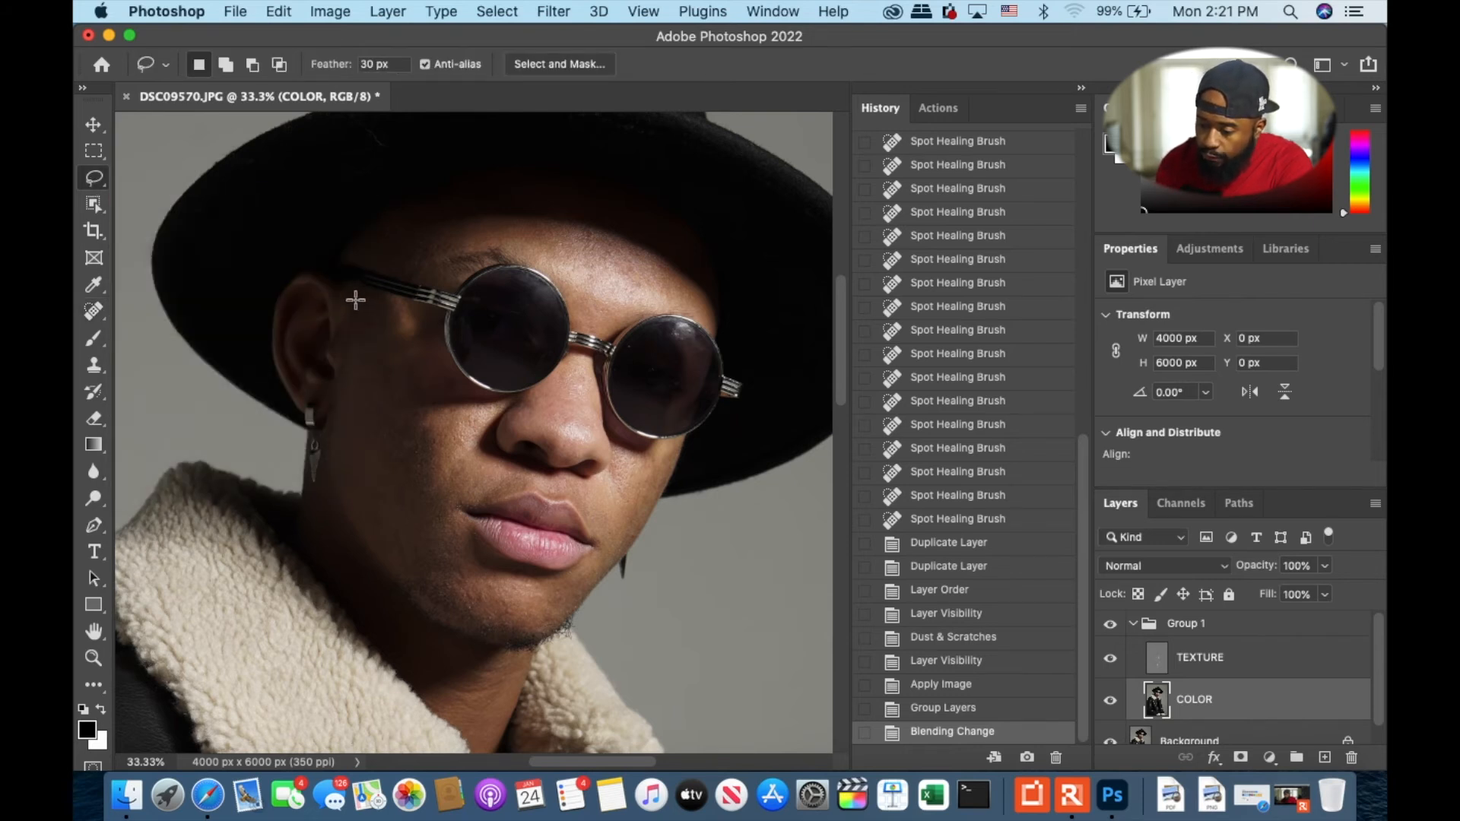
{"action": "mouse_move", "coordinate": [355, 299]}
{"action": "left_mouse_down"}
{"action": "mouse_move", "coordinate": [391, 314]}
{"action": "mouse_move", "coordinate": [425, 436]}
{"action": "mouse_move", "coordinate": [412, 574]}
{"action": "mouse_move", "coordinate": [375, 546]}
{"action": "mouse_move", "coordinate": [349, 489]}
{"action": "mouse_move", "coordinate": [343, 351]}
{"action": "left_mouse_up"}
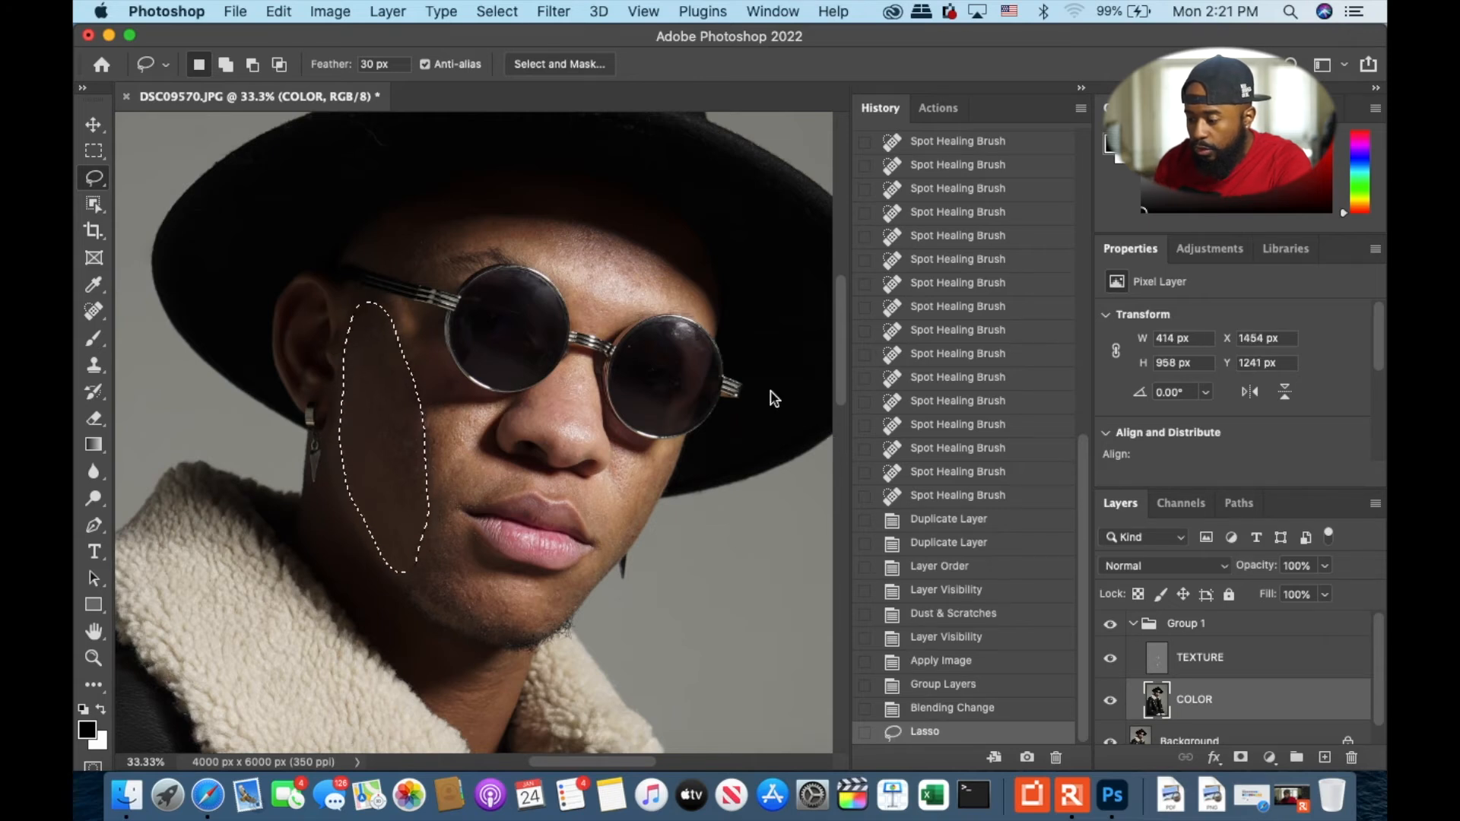
Apply a Gaussian Blur with a 23.3-pixel radius to the selected shadowed cheek area
{"action": "left_click", "coordinate": [553, 11]}
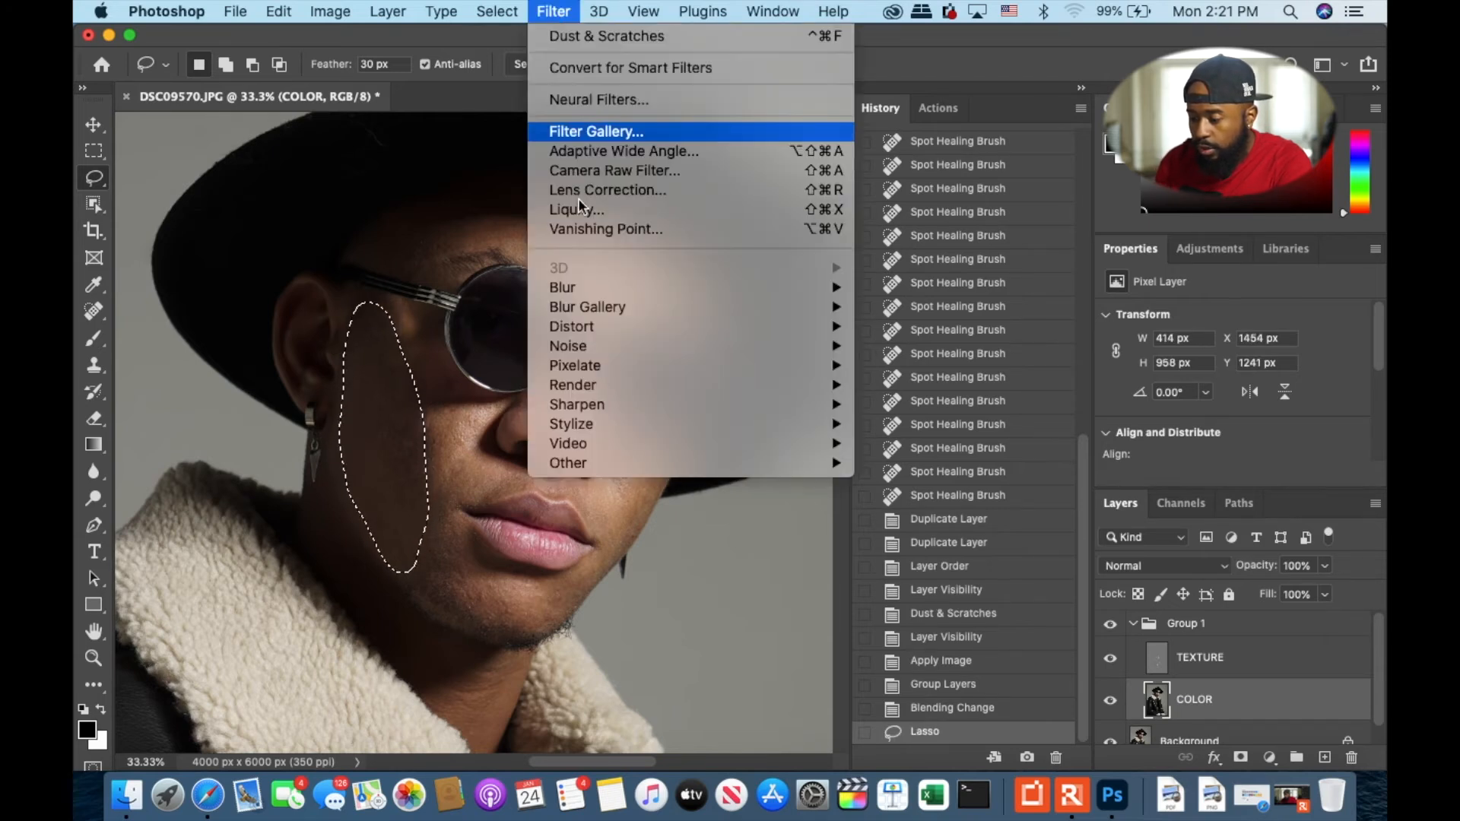
{"action": "mouse_move", "coordinate": [586, 289]}
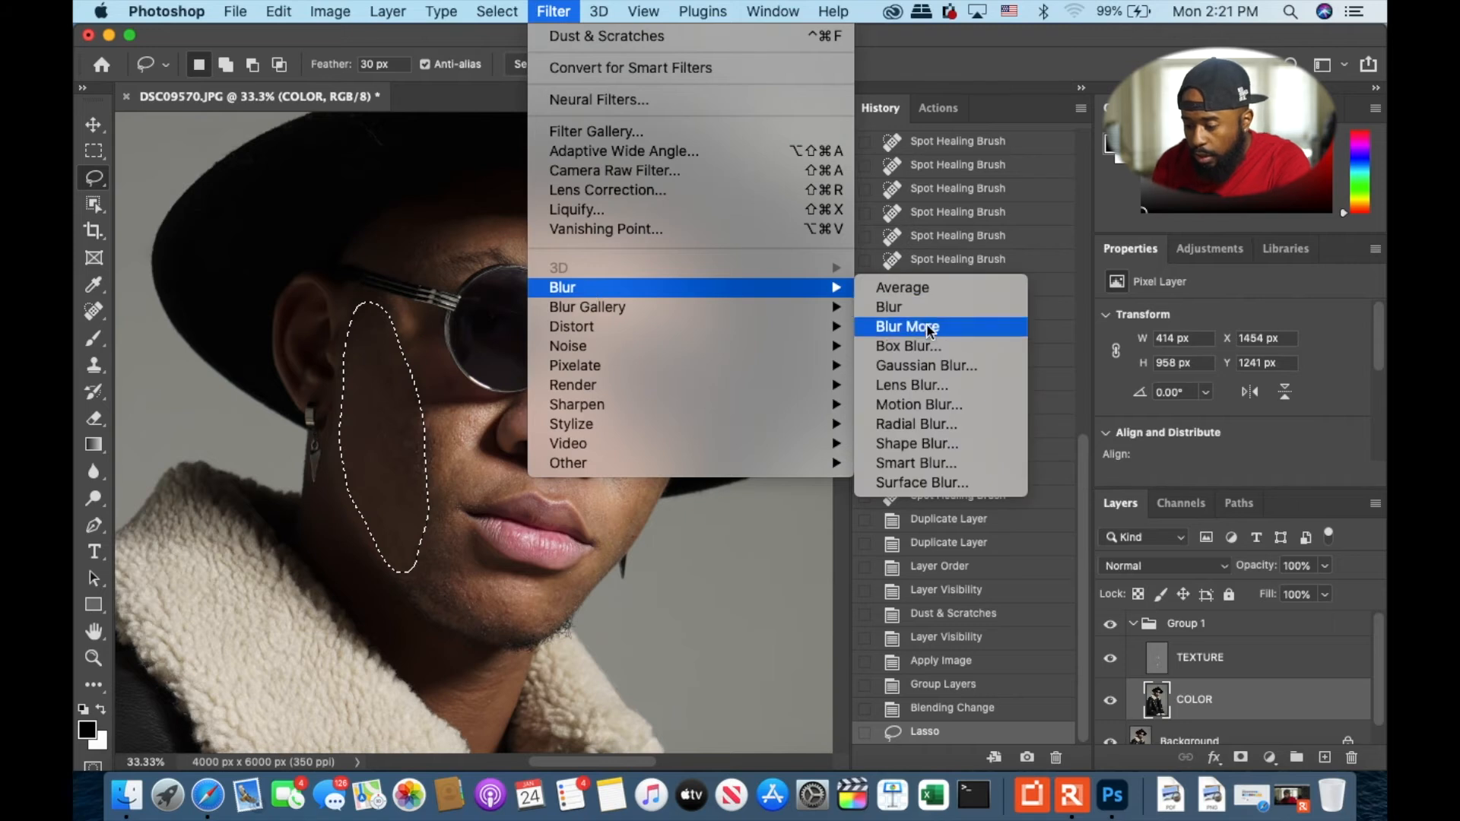
{"action": "left_click", "coordinate": [928, 359]}
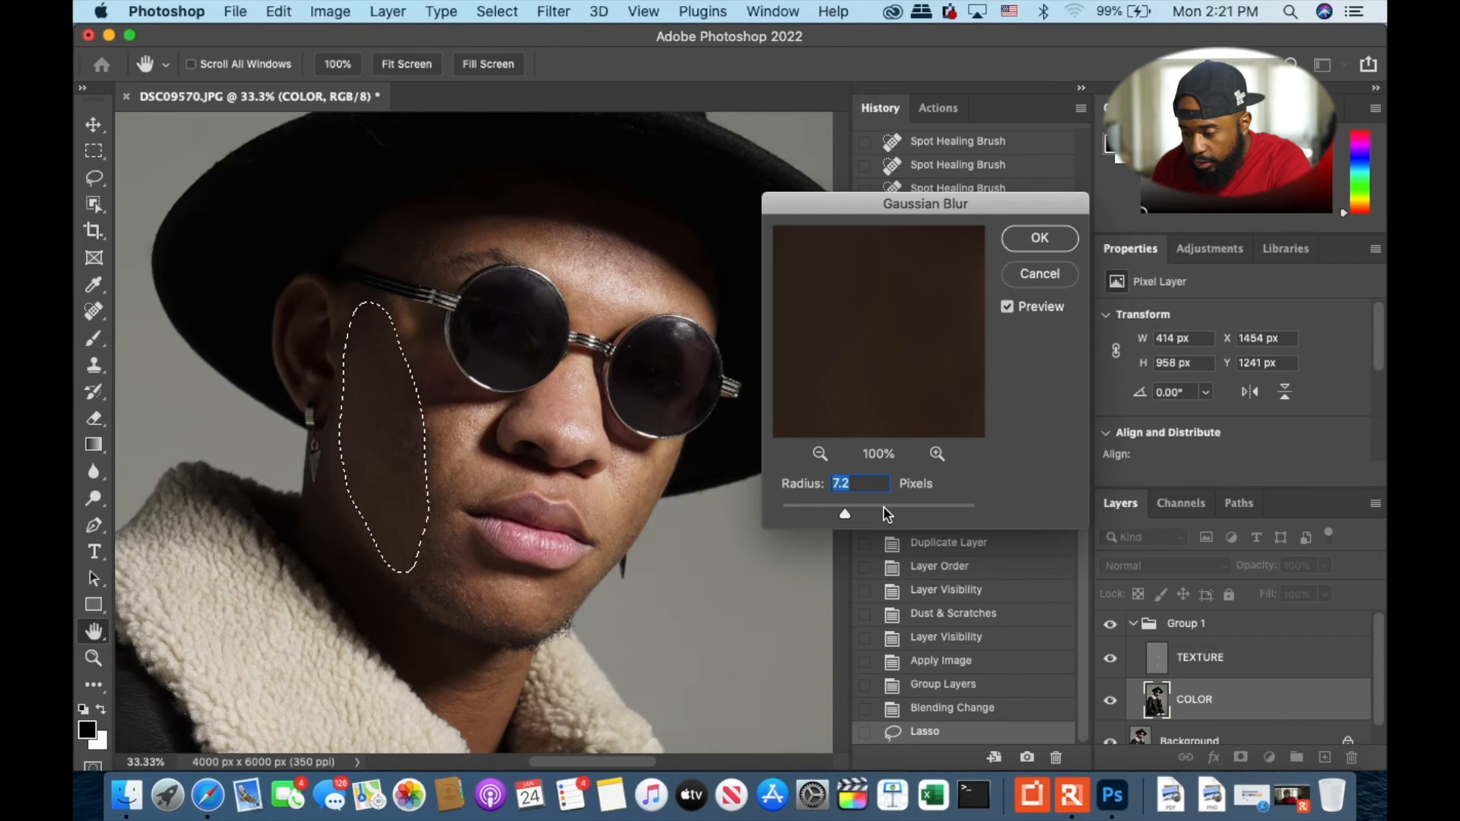
{"action": "left_click_drag", "start_coordinate": [846, 515], "coordinate": [867, 516]}
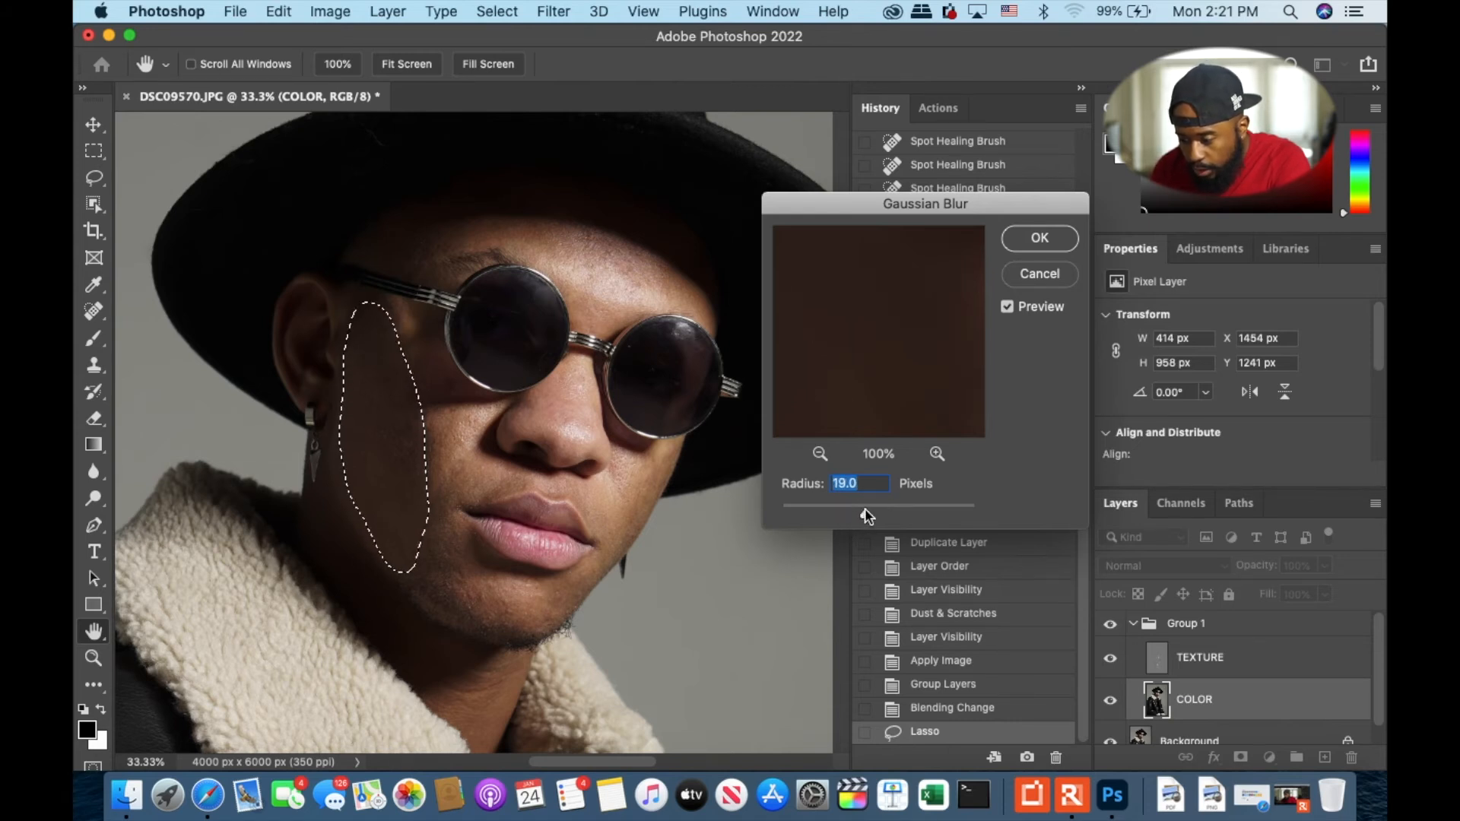
{"action": "left_click_drag", "start_coordinate": [867, 516], "coordinate": [885, 516]}
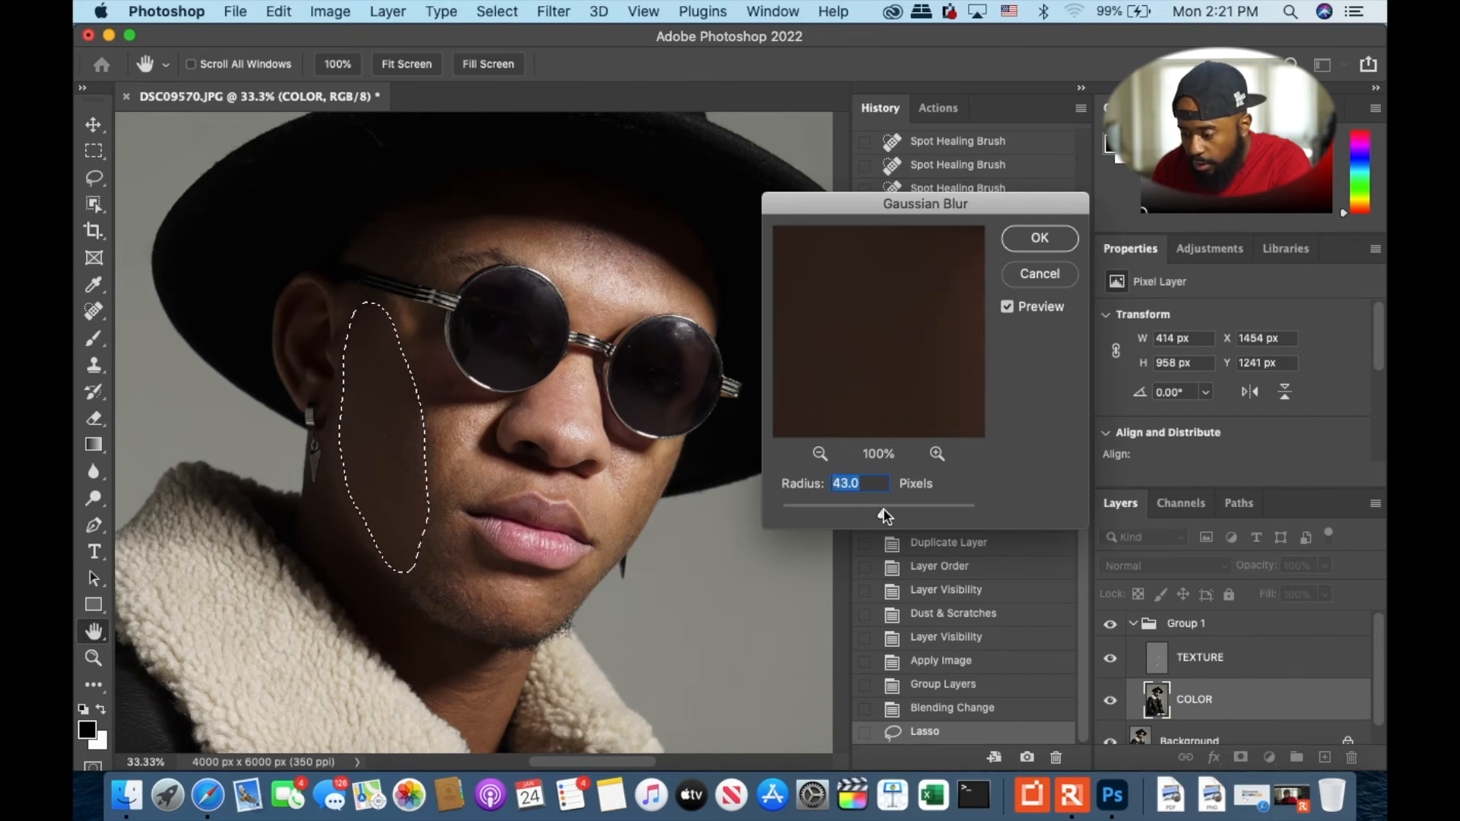
{"action": "left_click_drag", "start_coordinate": [885, 516], "coordinate": [915, 516]}
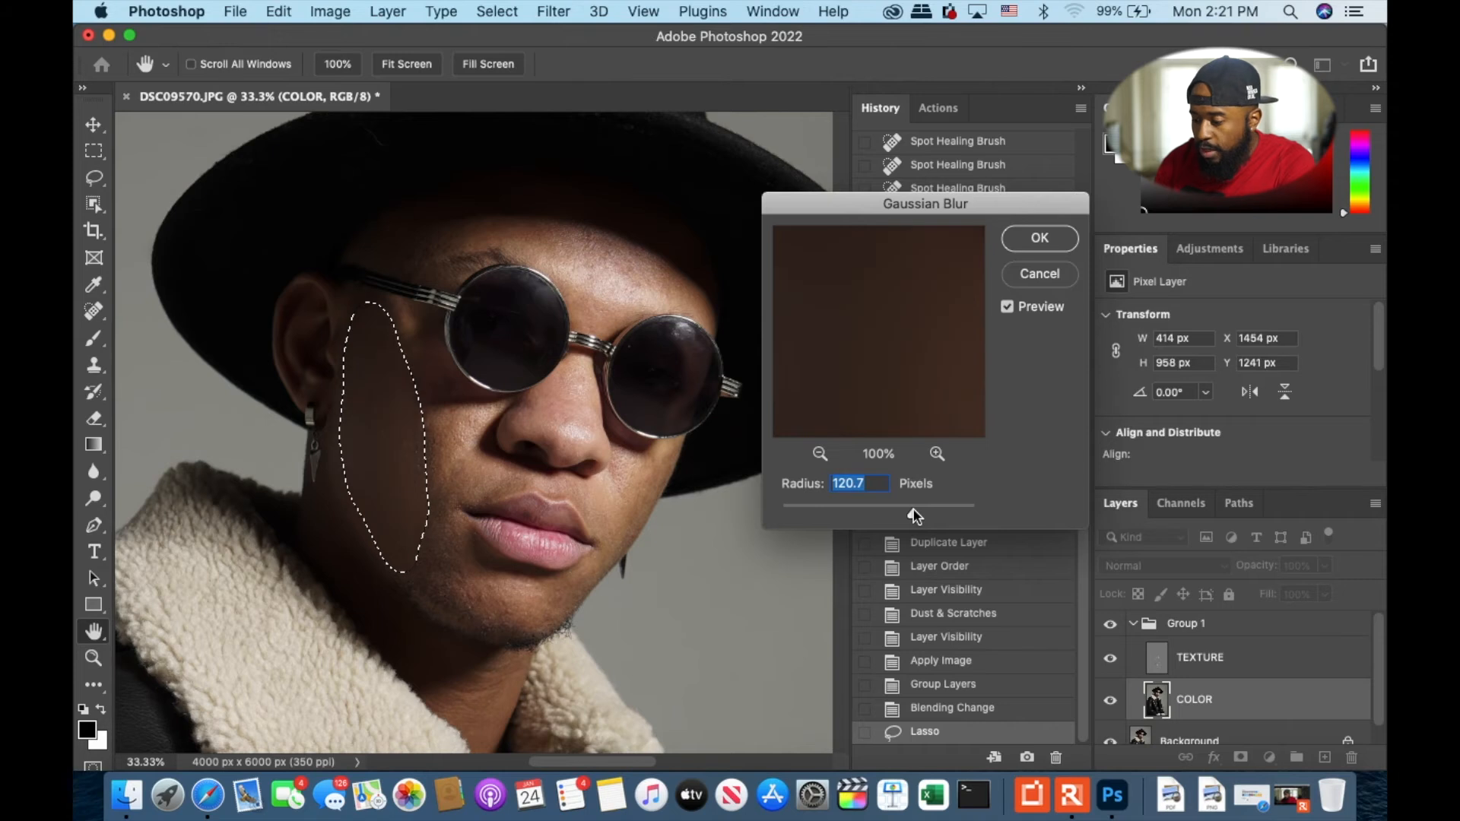
{"action": "left_click_drag", "start_coordinate": [895, 511], "coordinate": [871, 520]}
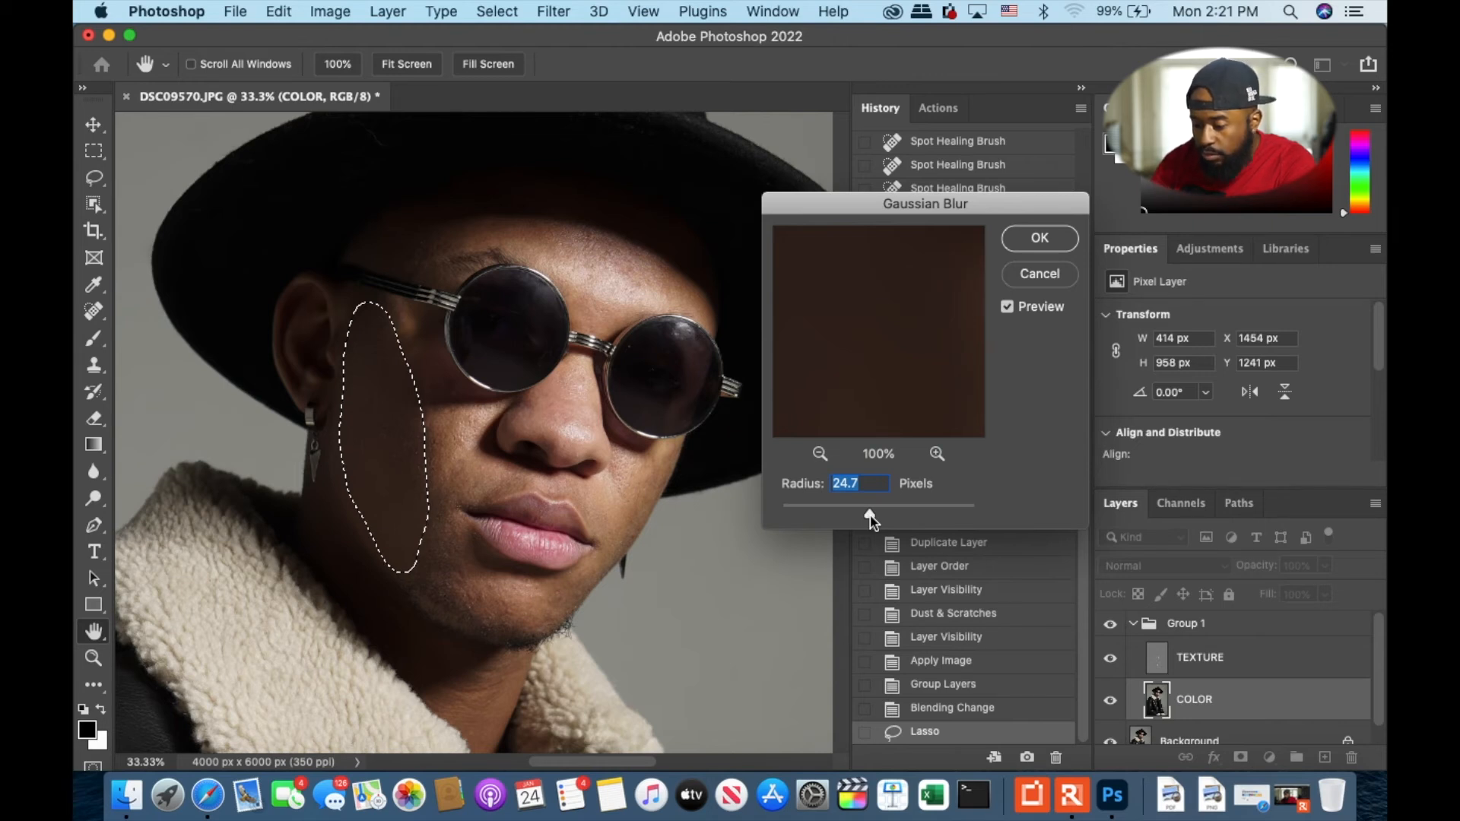
{"action": "left_click_drag", "start_coordinate": [870, 518], "coordinate": [869, 518]}
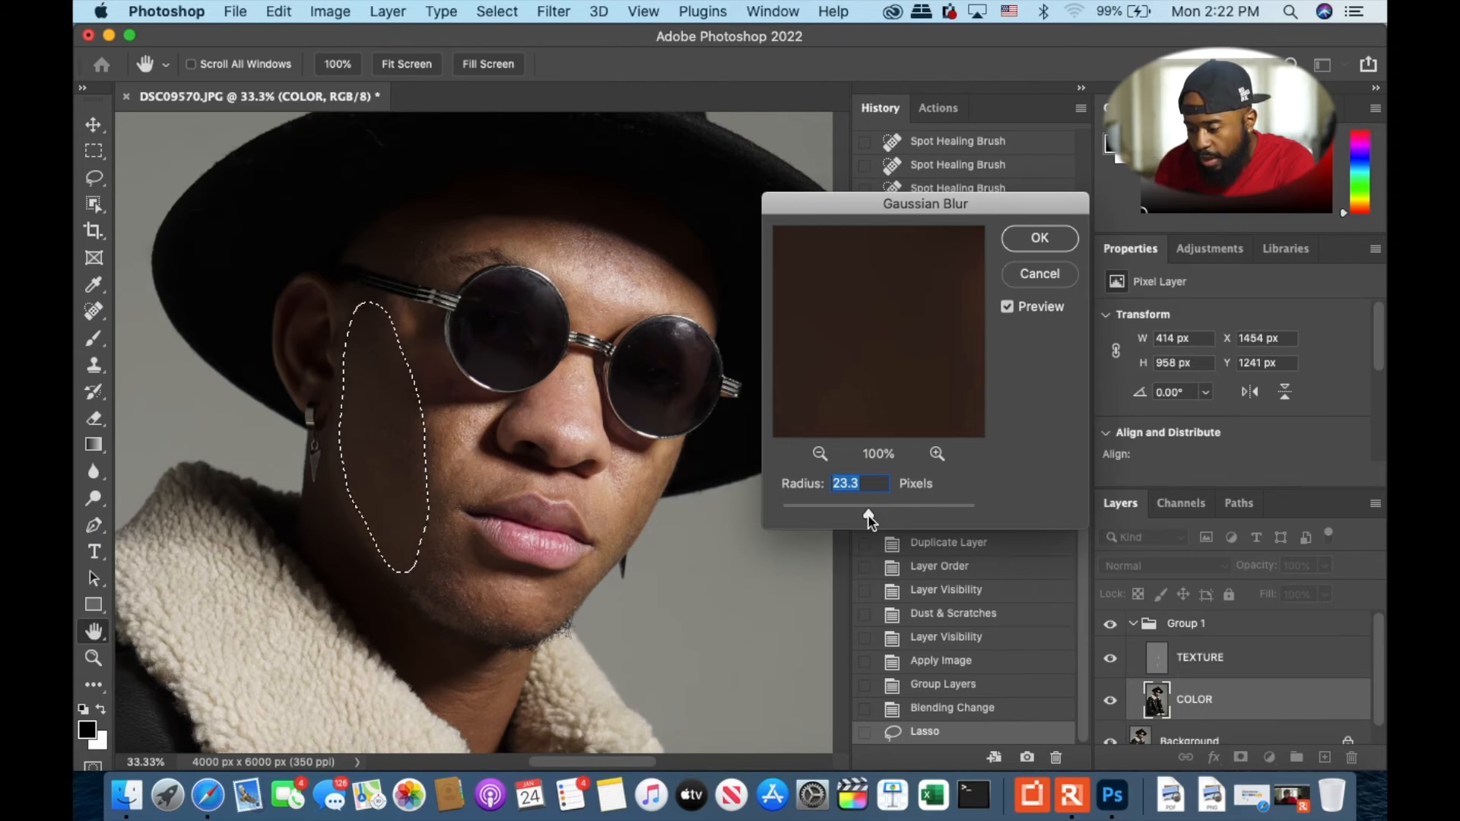
{"action": "left_click", "coordinate": [1046, 238]}
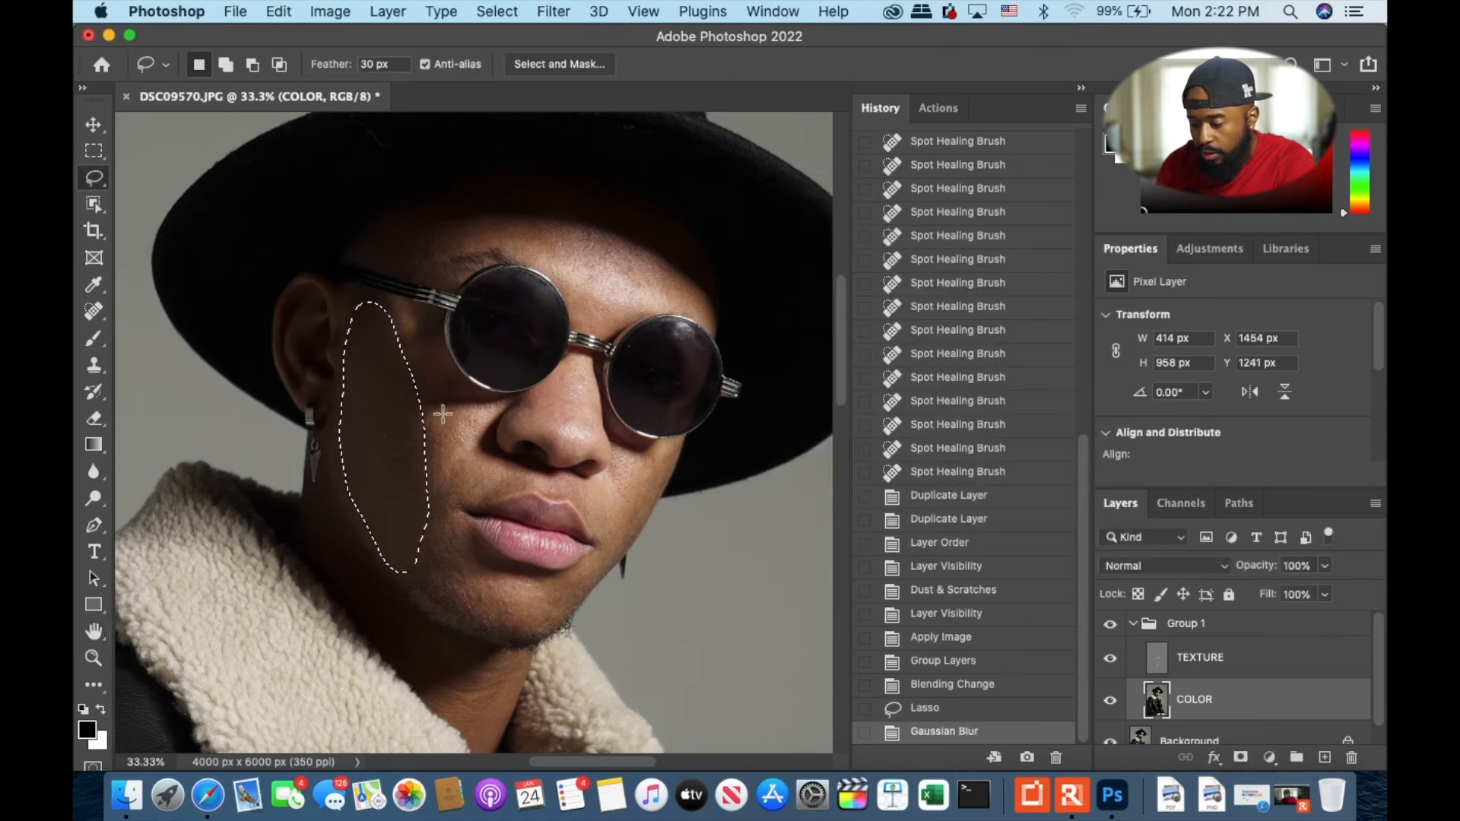
Lasso the cheek area beside the nose and mouth, about 405 by 418 px, and reapply the last Gaussian Blur to it
{"action": "mouse_move", "coordinate": [439, 410]}
{"action": "left_mouse_down"}
{"action": "mouse_move", "coordinate": [503, 409]}
{"action": "mouse_move", "coordinate": [482, 448]}
{"action": "mouse_move", "coordinate": [521, 476]}
{"action": "left_mouse_up"}
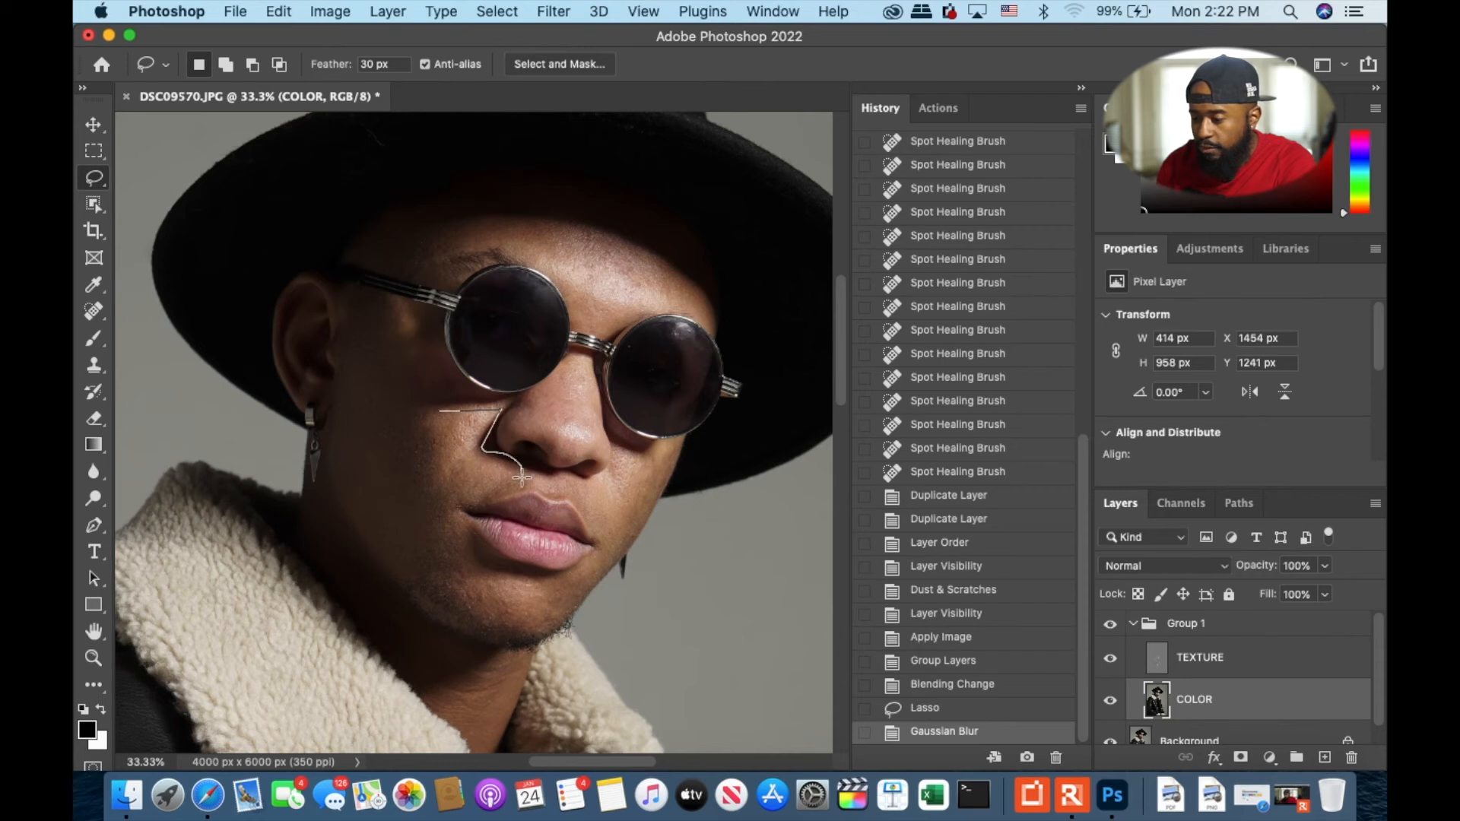
{"action": "left_click_drag", "start_coordinate": [447, 503], "coordinate": [437, 409]}
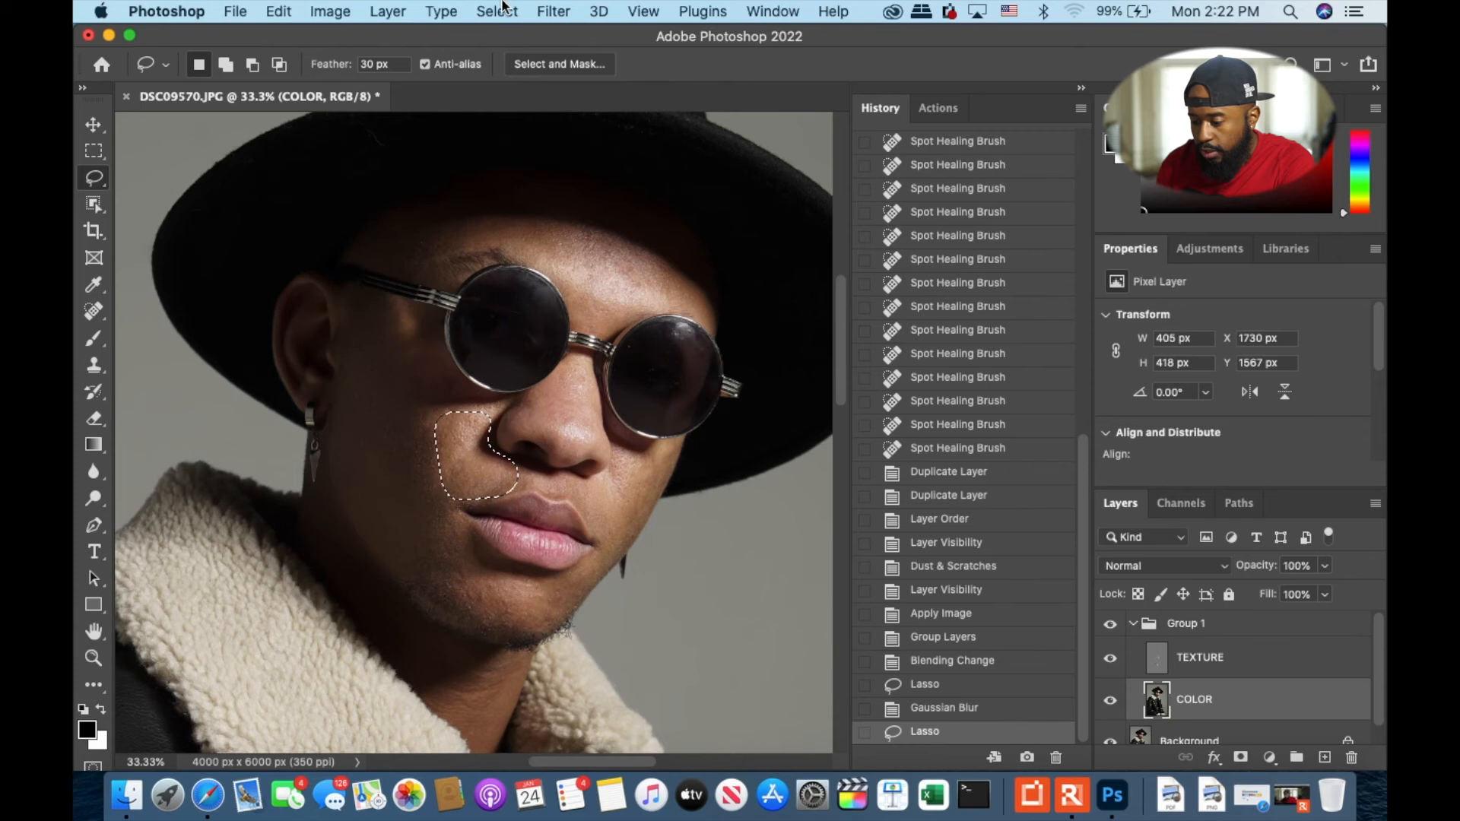
{"action": "left_click", "coordinate": [553, 12]}
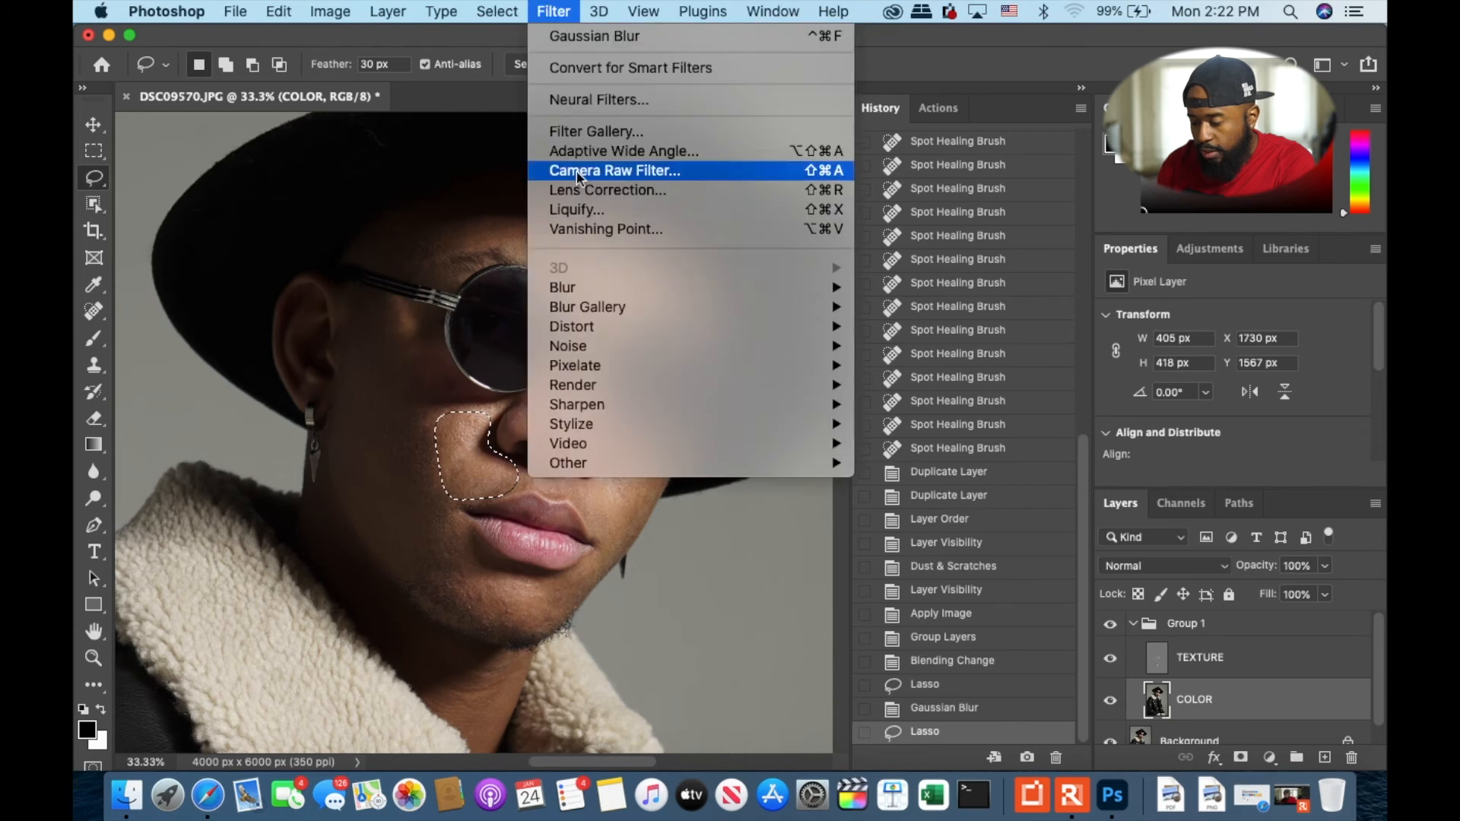
{"action": "left_click", "coordinate": [582, 35]}
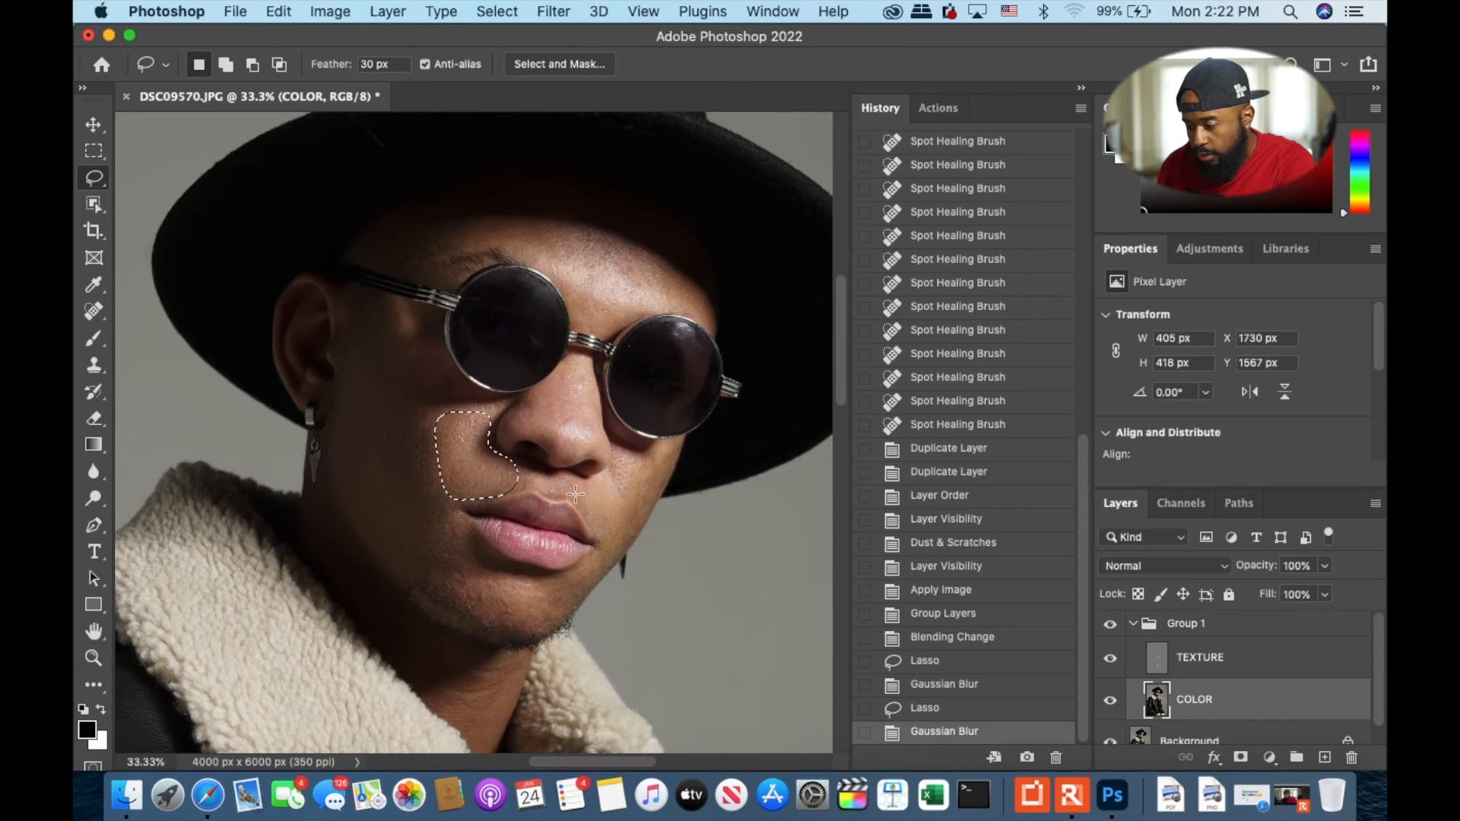
Lasso the brighter cheek below the other sunglass lens, about 400 by 487 px, and reapply the last Gaussian Blur
{"action": "mouse_move", "coordinate": [618, 448]}
{"action": "left_mouse_down"}
{"action": "mouse_move", "coordinate": [645, 450]}
{"action": "mouse_move", "coordinate": [651, 501]}
{"action": "mouse_move", "coordinate": [629, 544]}
{"action": "left_mouse_up"}
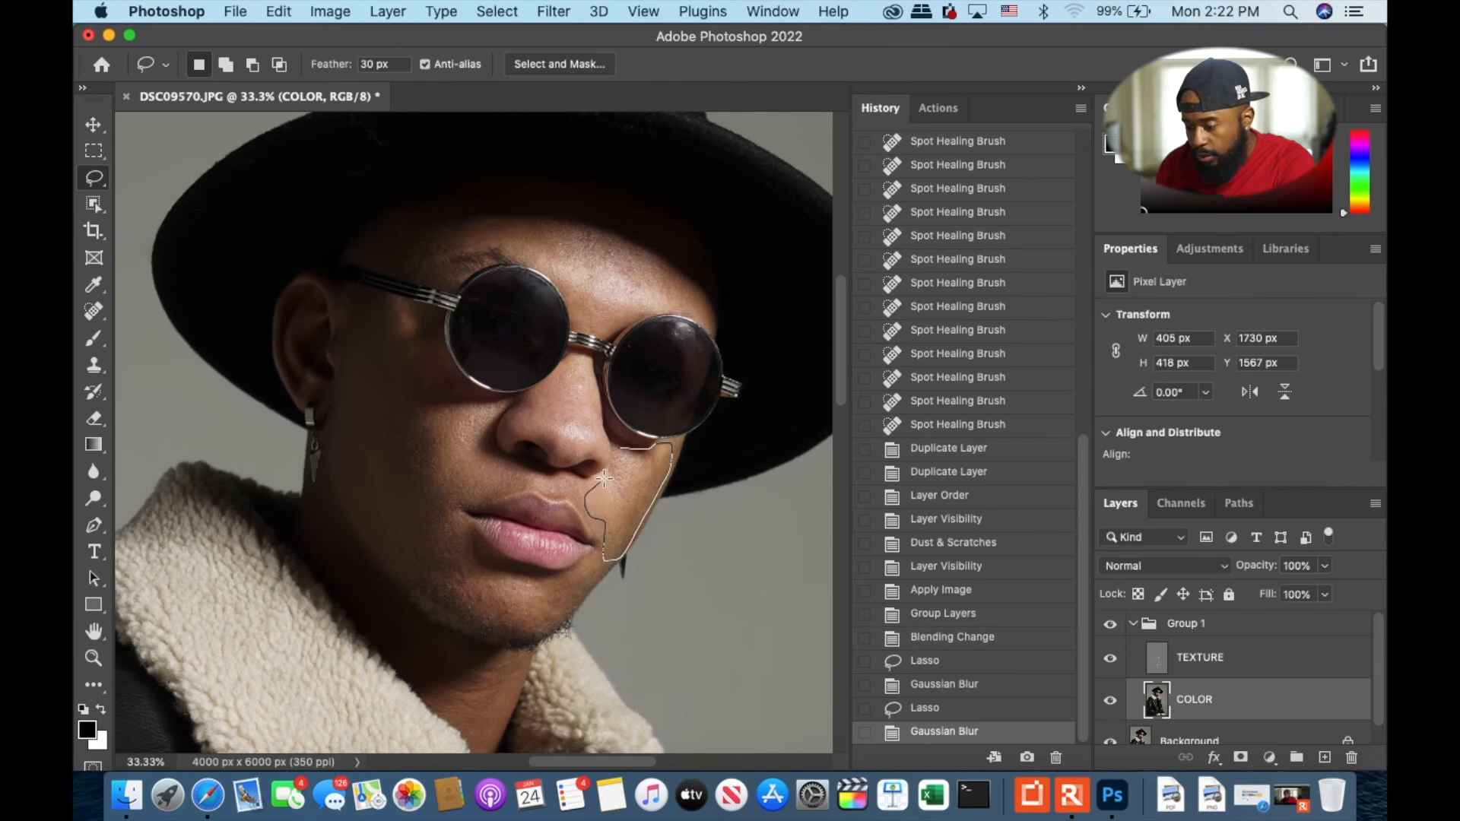
{"action": "left_click_drag", "start_coordinate": [615, 447], "coordinate": [613, 445]}
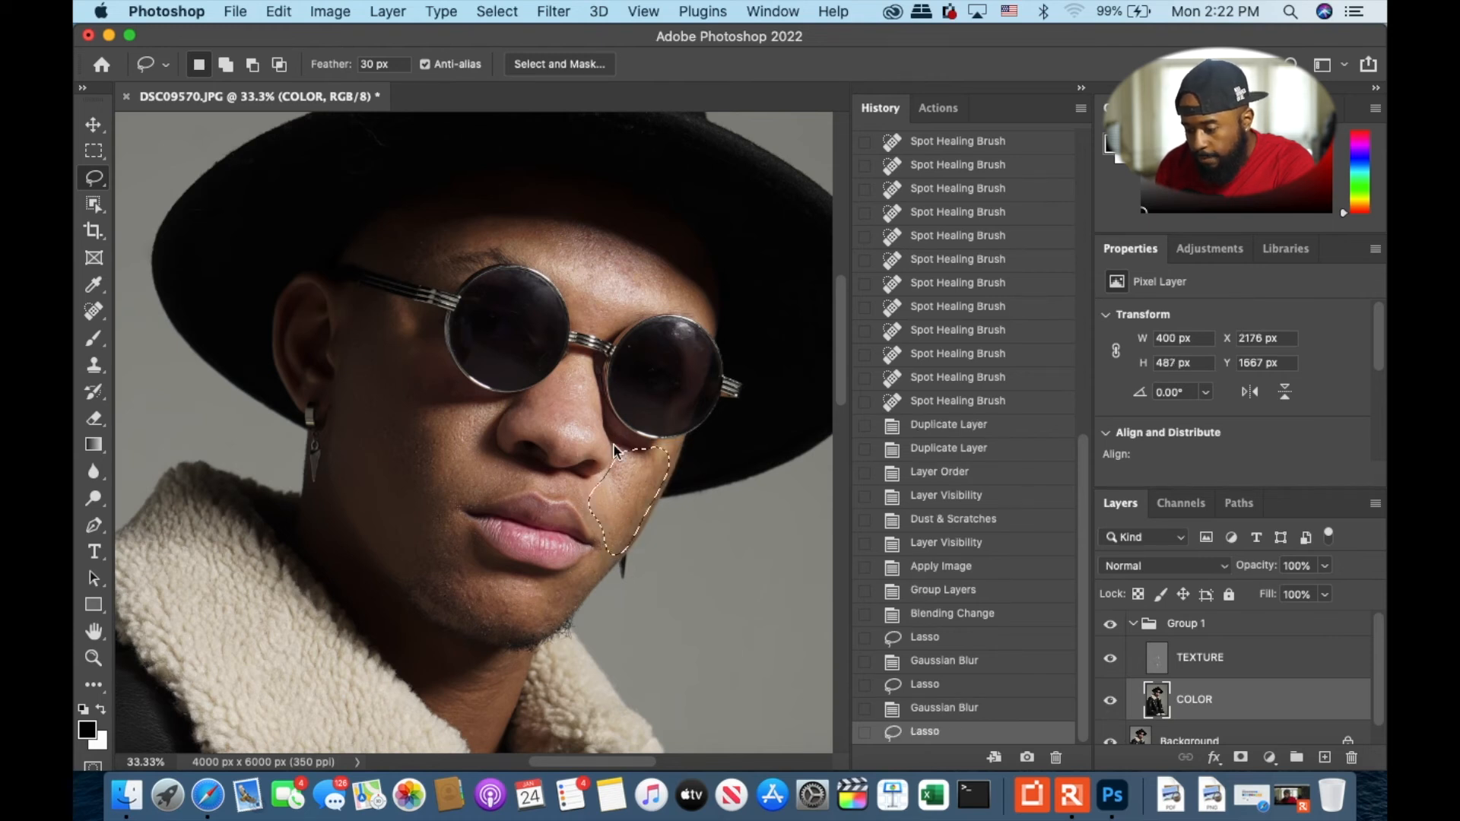
{"action": "left_click", "coordinate": [553, 12]}
{"action": "left_click", "coordinate": [554, 36]}
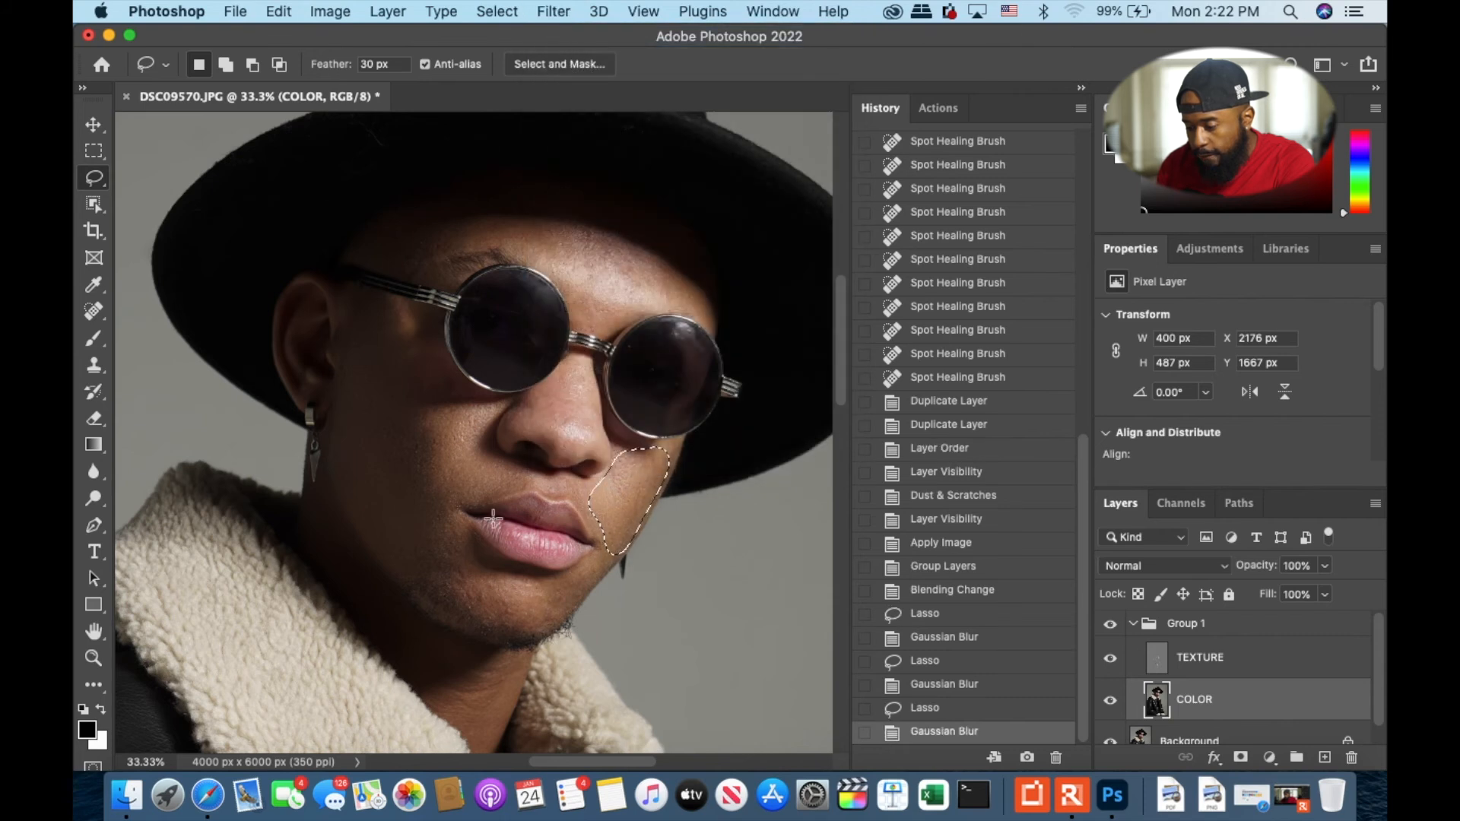
Lasso the chin below the lower lip as a curved area about 583 by 396 px and reapply the last Gaussian Blur
{"action": "mouse_move", "coordinate": [473, 539]}
{"action": "left_mouse_down"}
{"action": "mouse_move", "coordinate": [462, 591]}
{"action": "mouse_move", "coordinate": [554, 625]}
{"action": "left_mouse_up"}
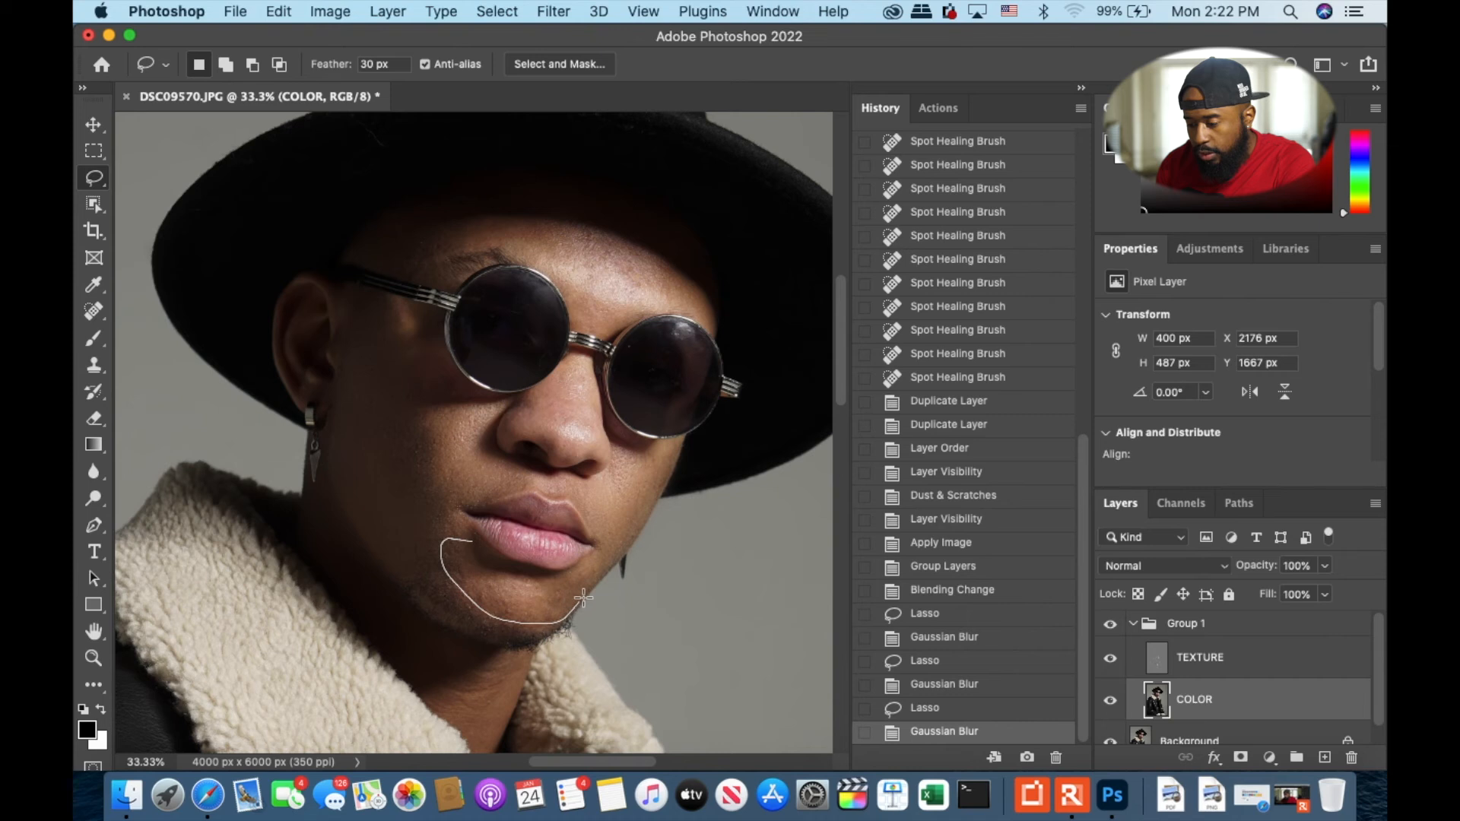
{"action": "left_click_drag", "start_coordinate": [582, 568], "coordinate": [540, 582]}
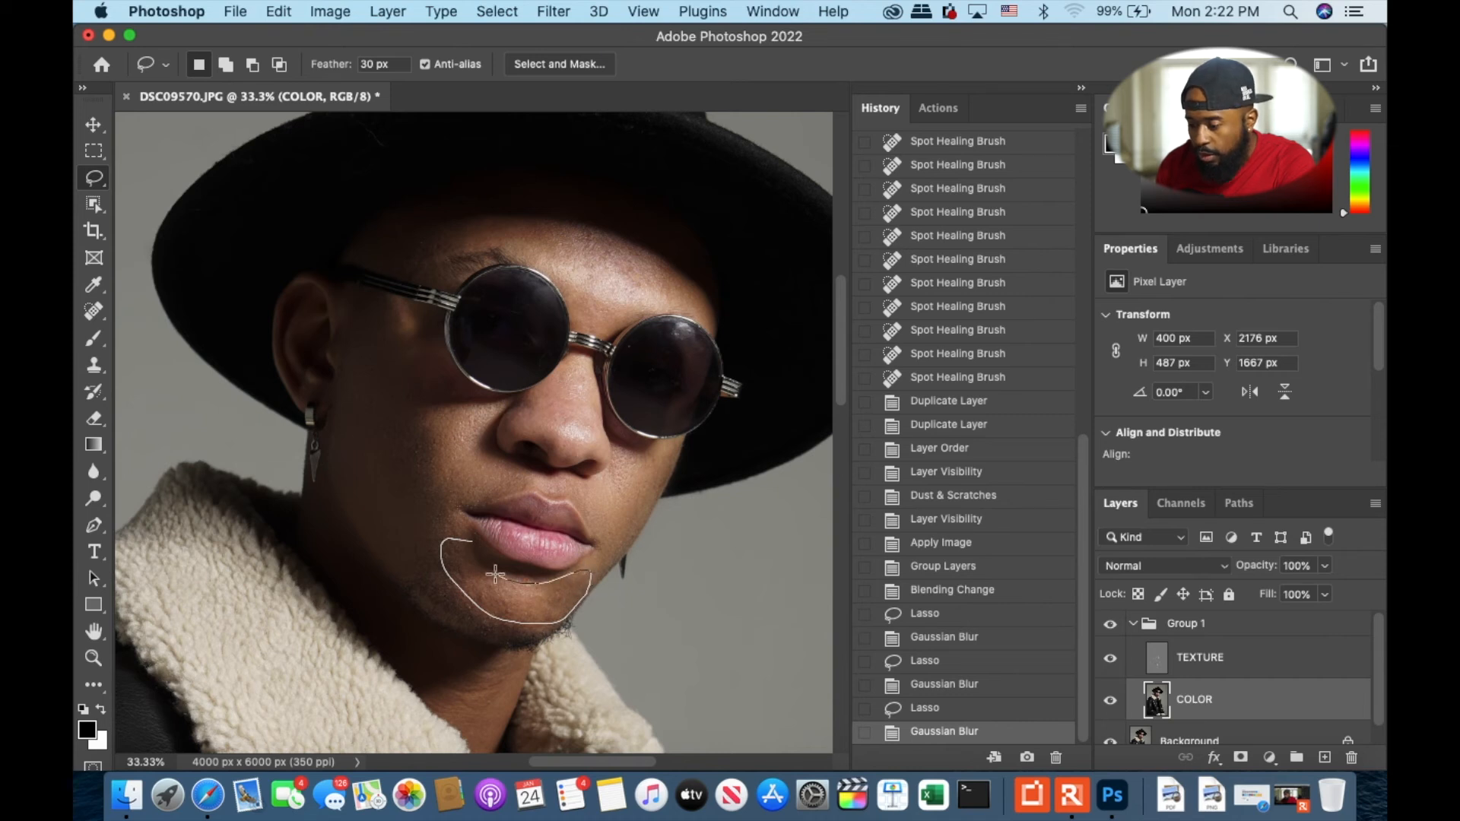
{"action": "left_click_drag", "start_coordinate": [470, 544], "coordinate": [471, 542]}
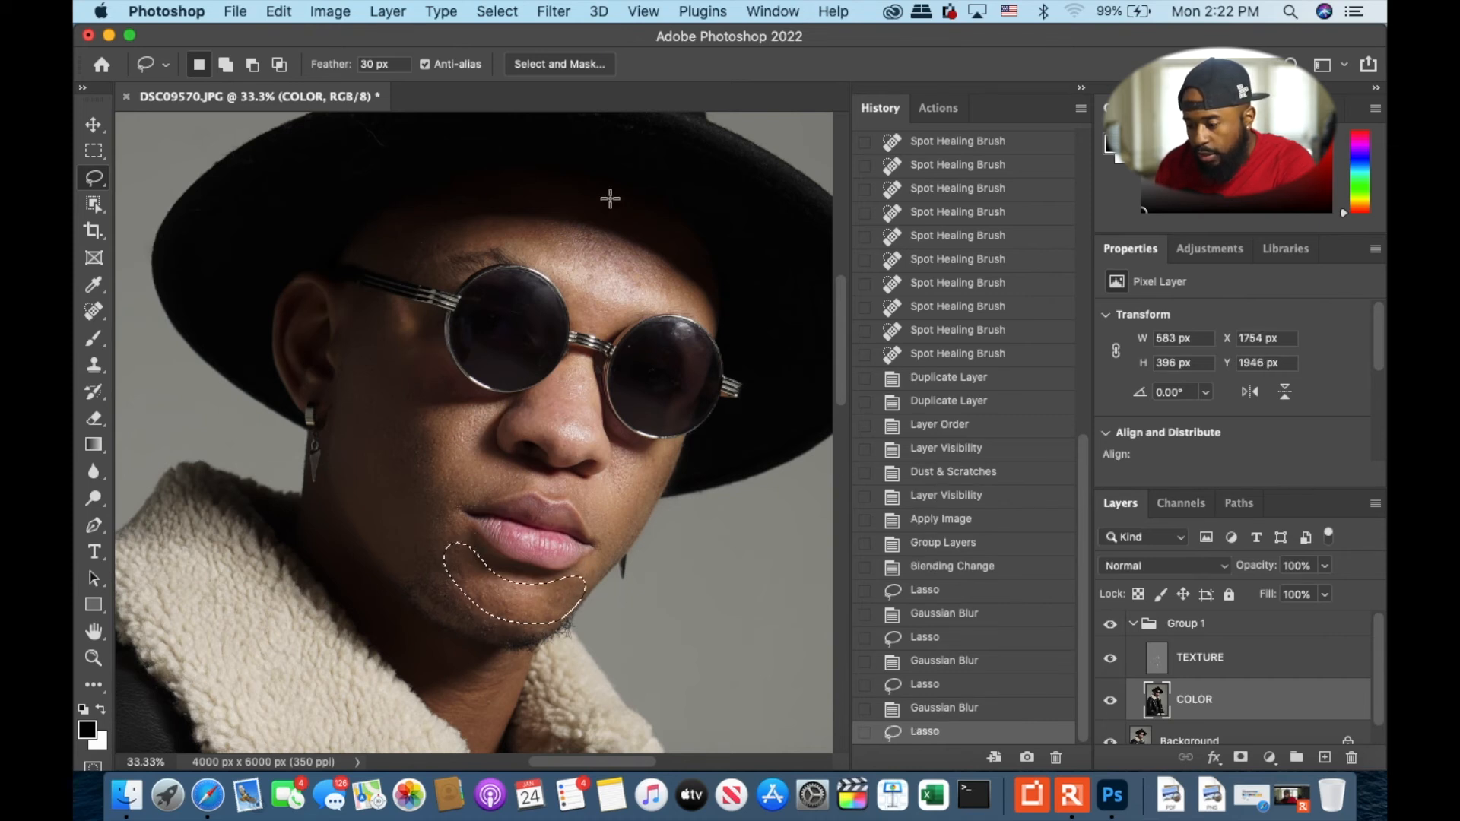
{"action": "left_click", "coordinate": [553, 12]}
{"action": "left_click", "coordinate": [563, 34]}
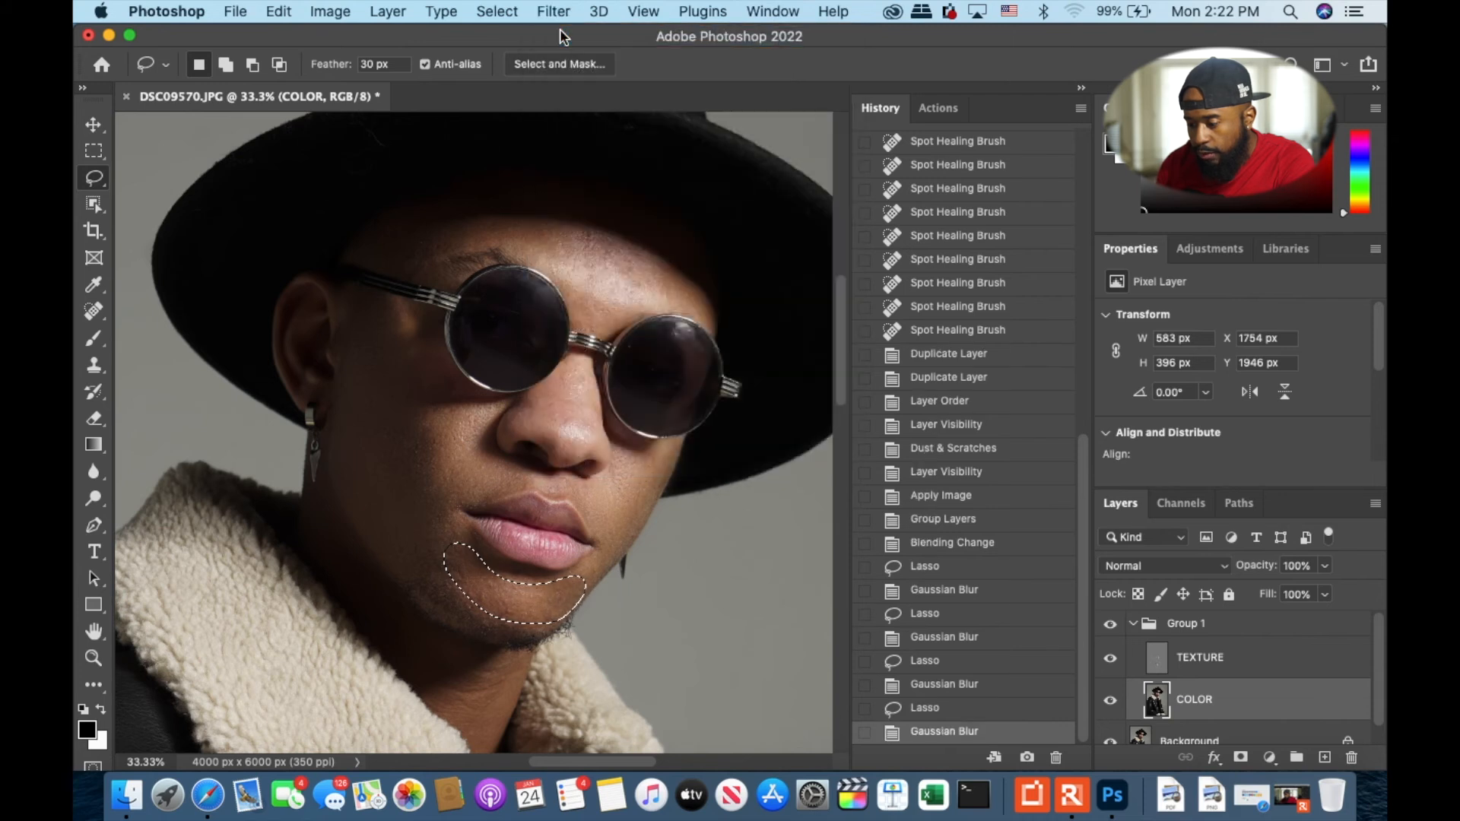
Lasso the forehead between the hat brim and sunglasses, about 904 by 493 px, and reapply the last Gaussian Blur
{"action": "left_click_drag", "start_coordinate": [465, 222], "coordinate": [447, 240]}
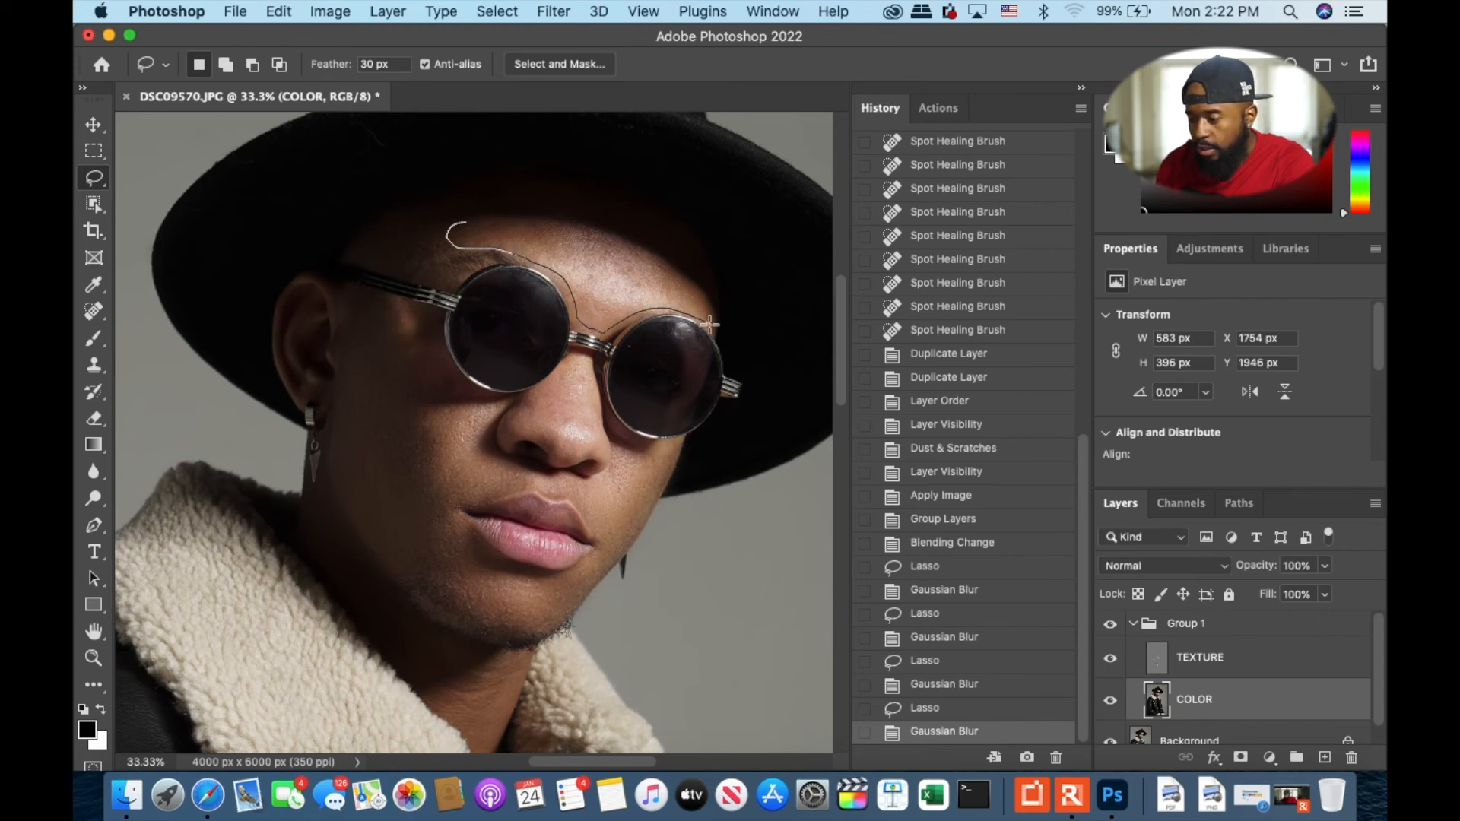
{"action": "mouse_move", "coordinate": [698, 299]}
{"action": "left_mouse_down"}
{"action": "mouse_move", "coordinate": [602, 232]}
{"action": "mouse_move", "coordinate": [540, 218]}
{"action": "mouse_move", "coordinate": [464, 229]}
{"action": "left_mouse_up"}
{"action": "left_click", "coordinate": [554, 11]}
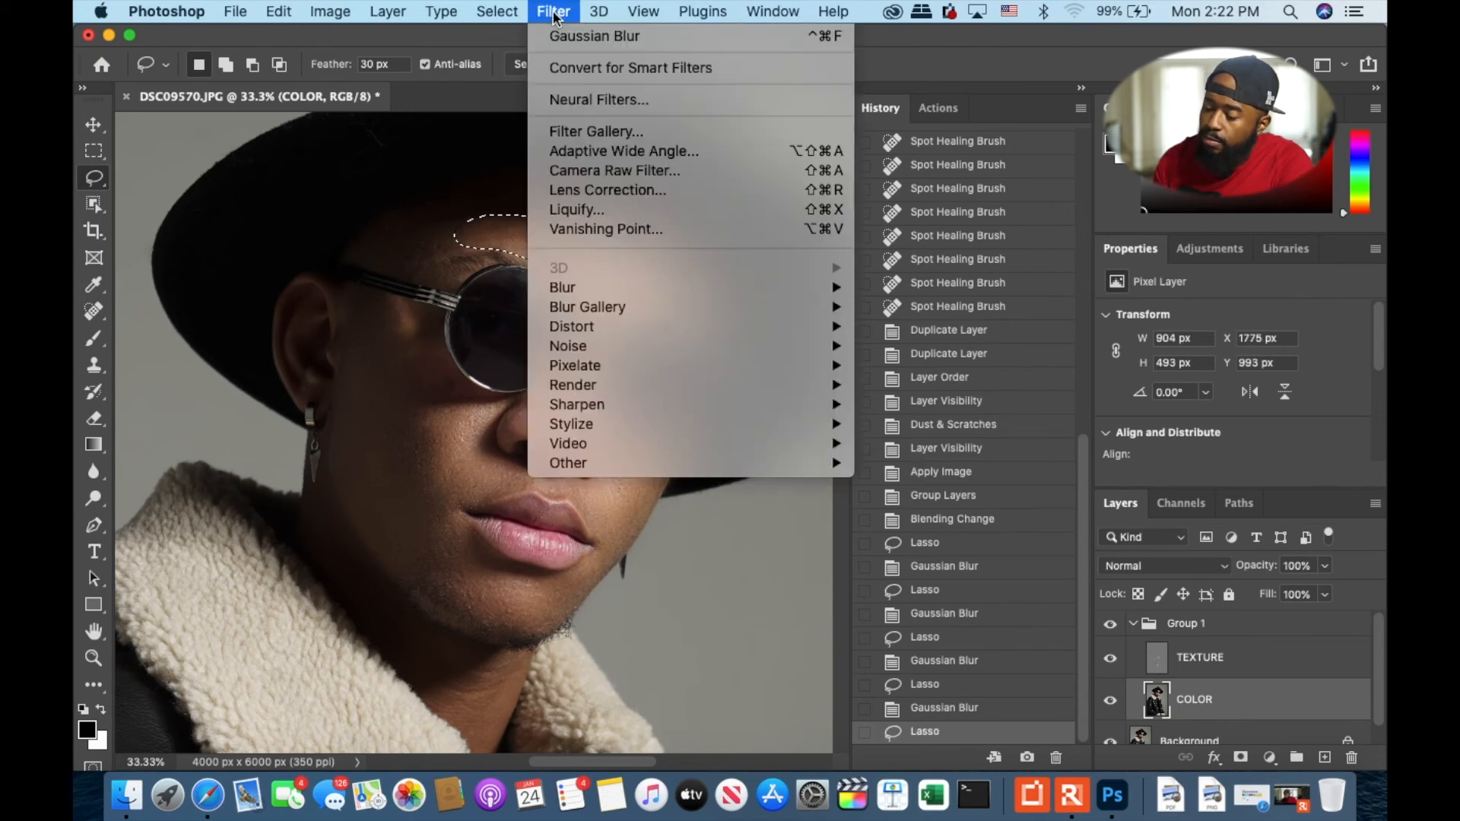
{"action": "left_click", "coordinate": [575, 38]}
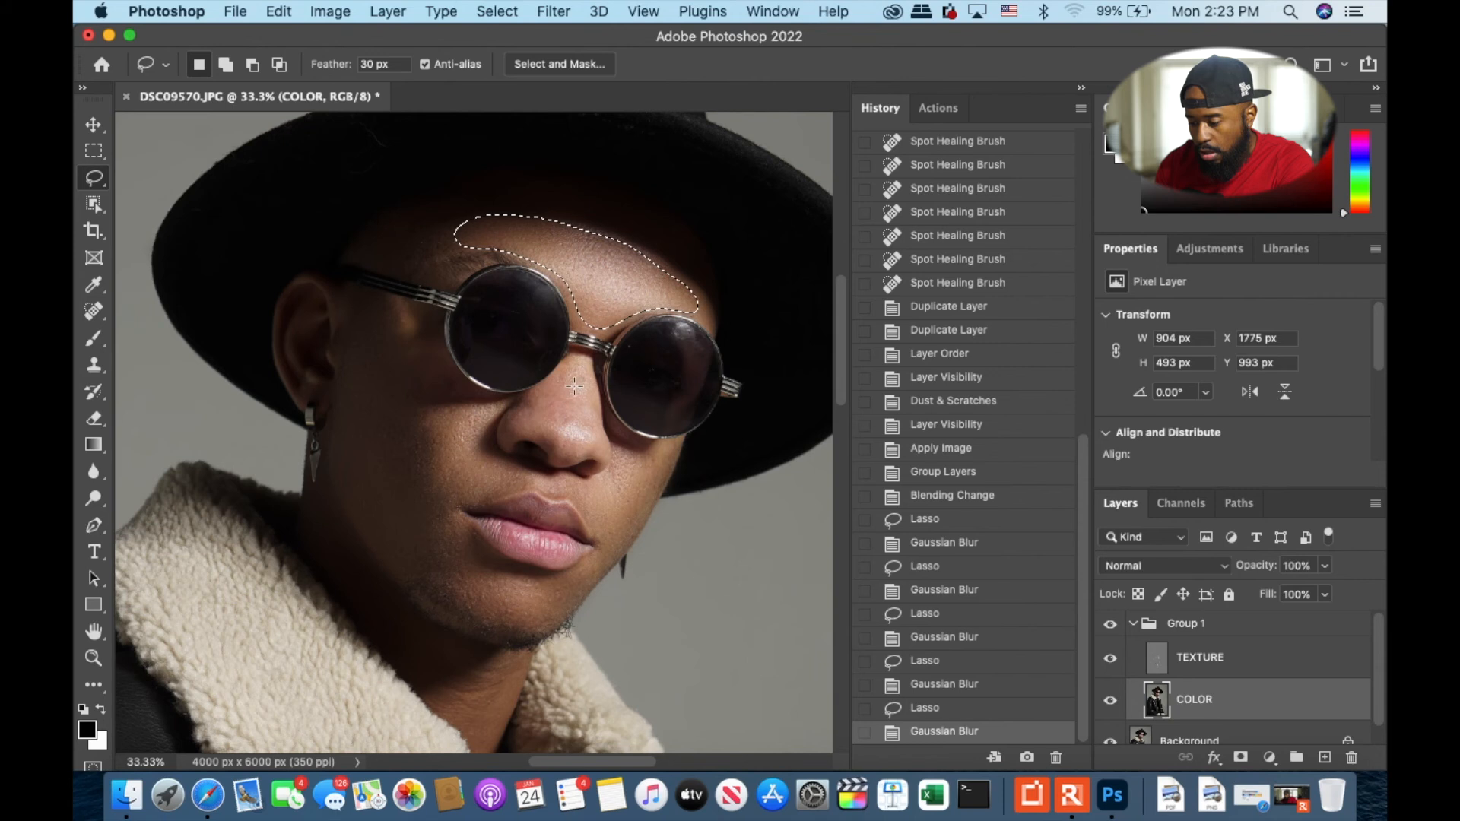
Clear the forehead selection from view and lasso the nose from the bridge to the tip, about 429 by 461 px
{"action": "key", "text": "super+h"}
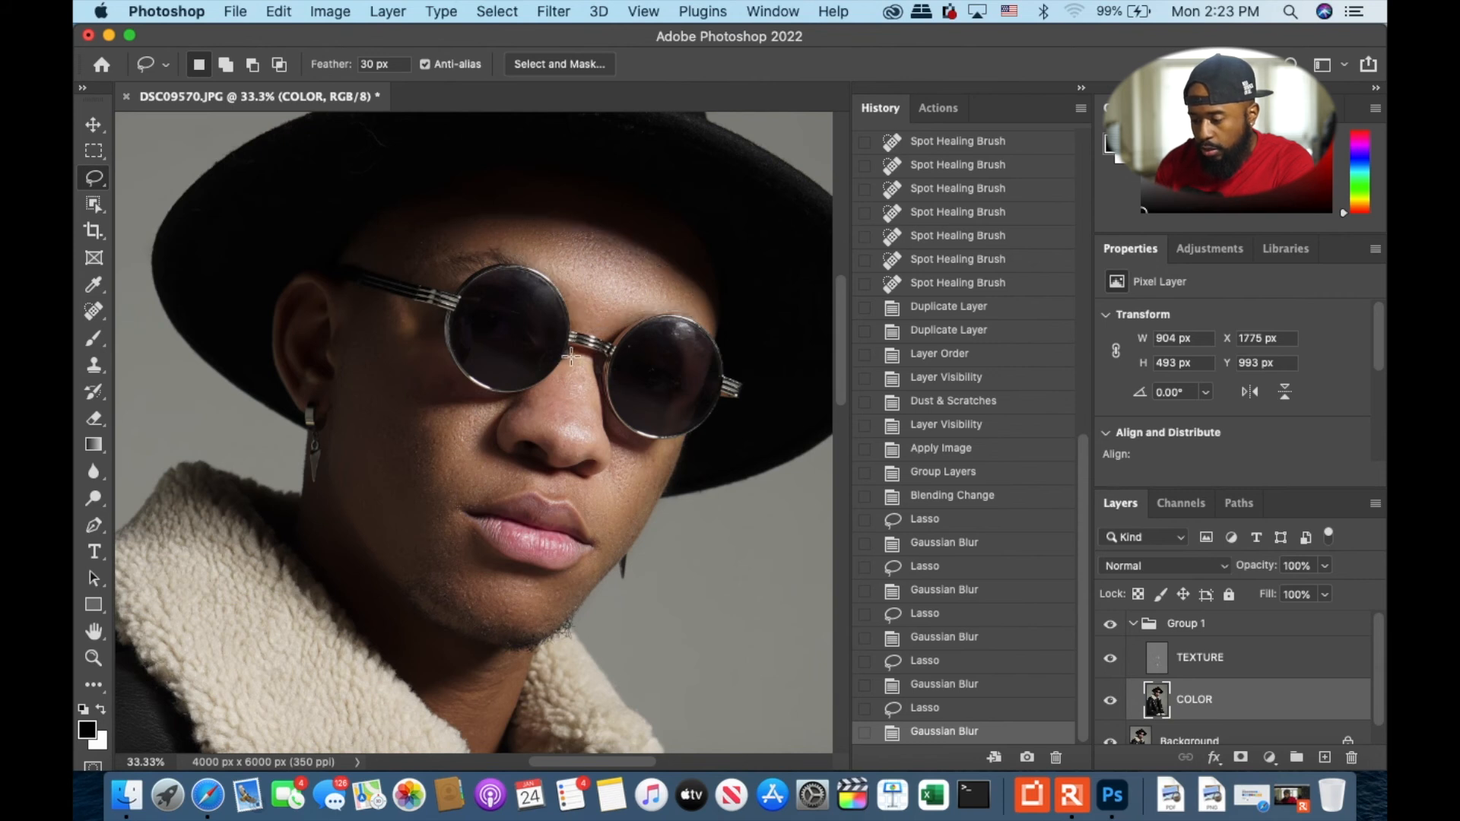
{"action": "left_click_drag", "start_coordinate": [533, 393], "coordinate": [510, 421]}
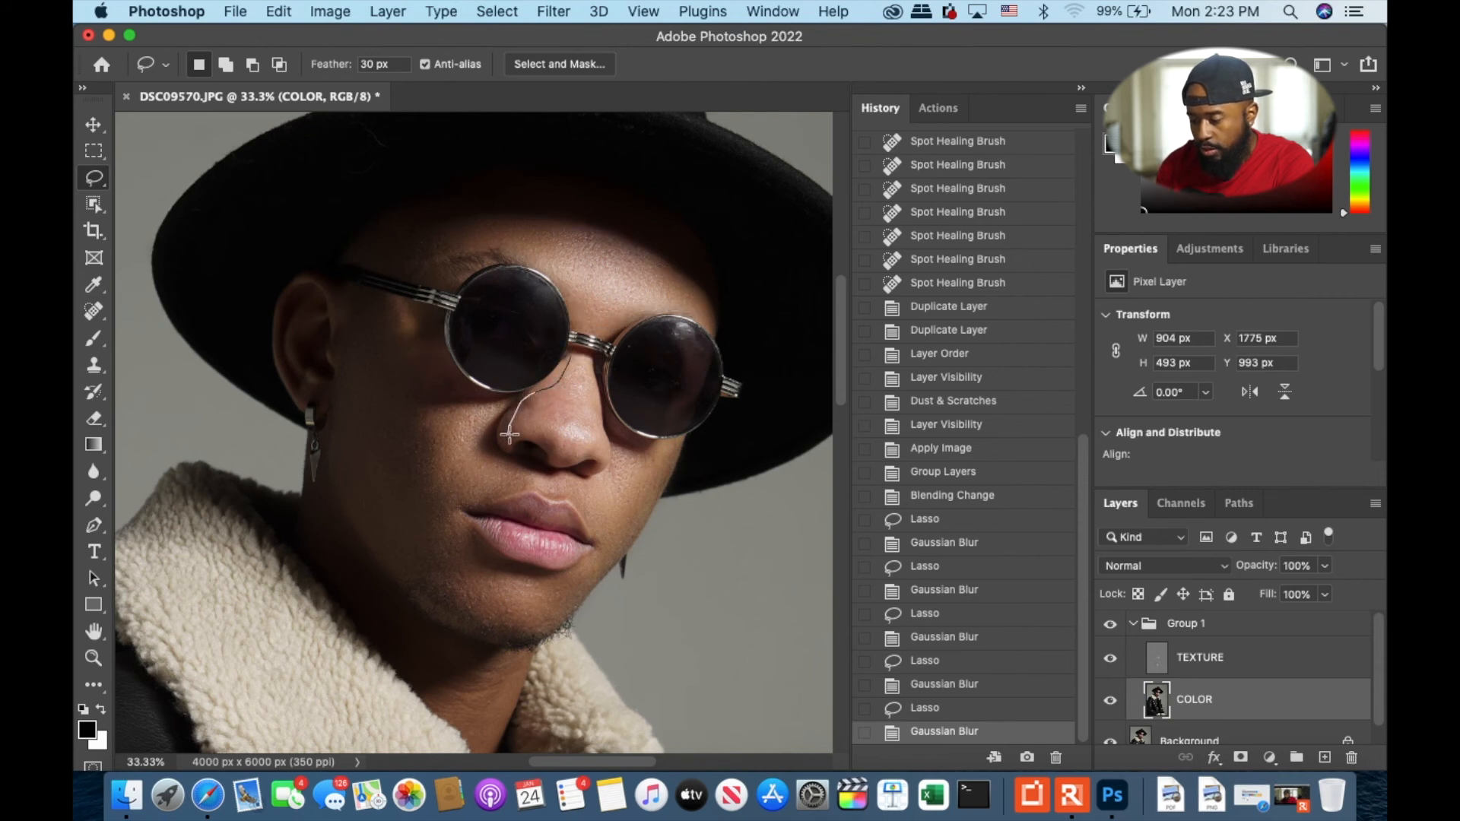
{"action": "left_click_drag", "start_coordinate": [571, 460], "coordinate": [602, 457]}
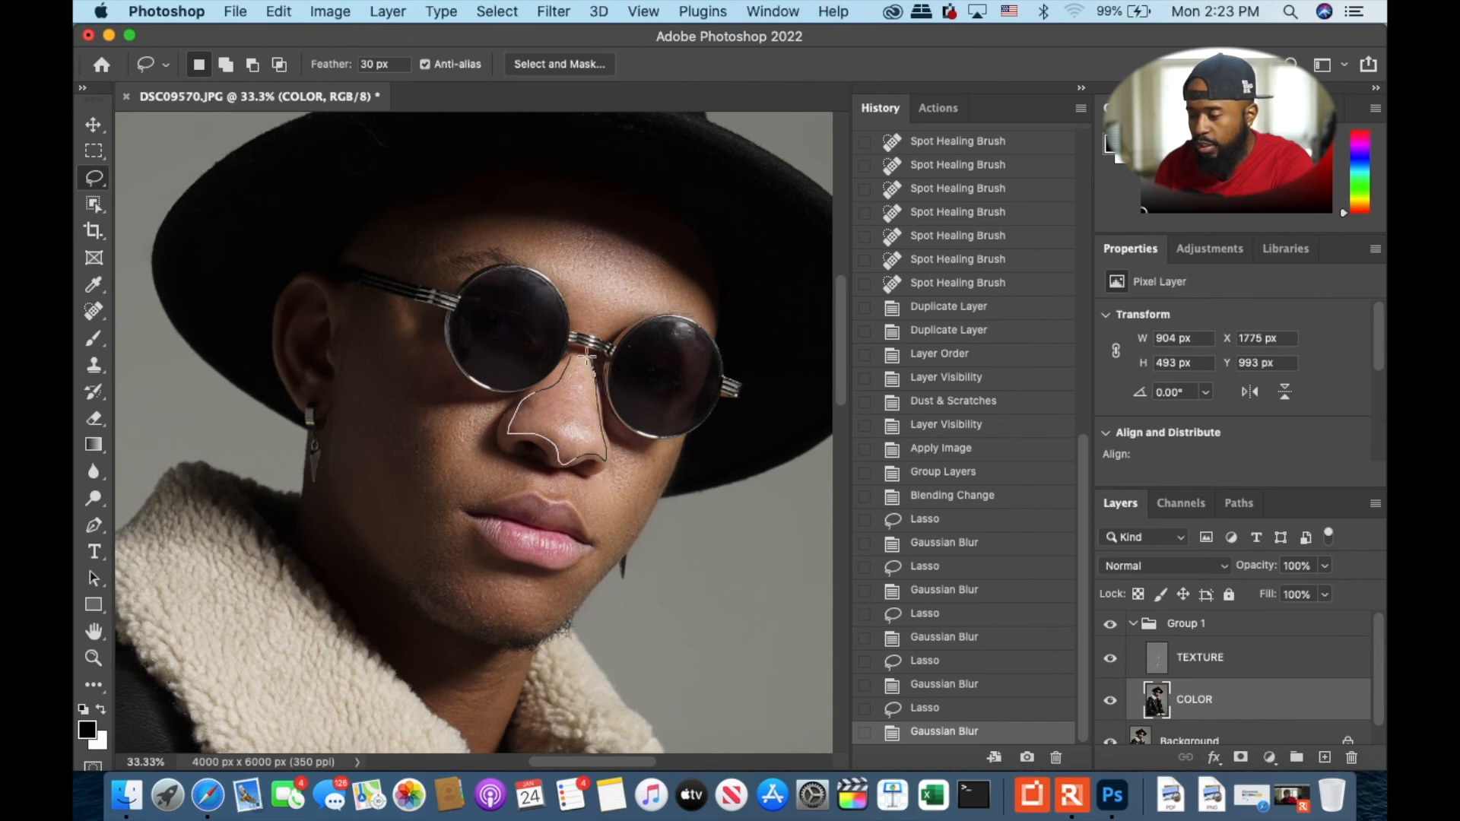
{"action": "left_click_drag", "start_coordinate": [566, 352], "coordinate": [566, 353]}
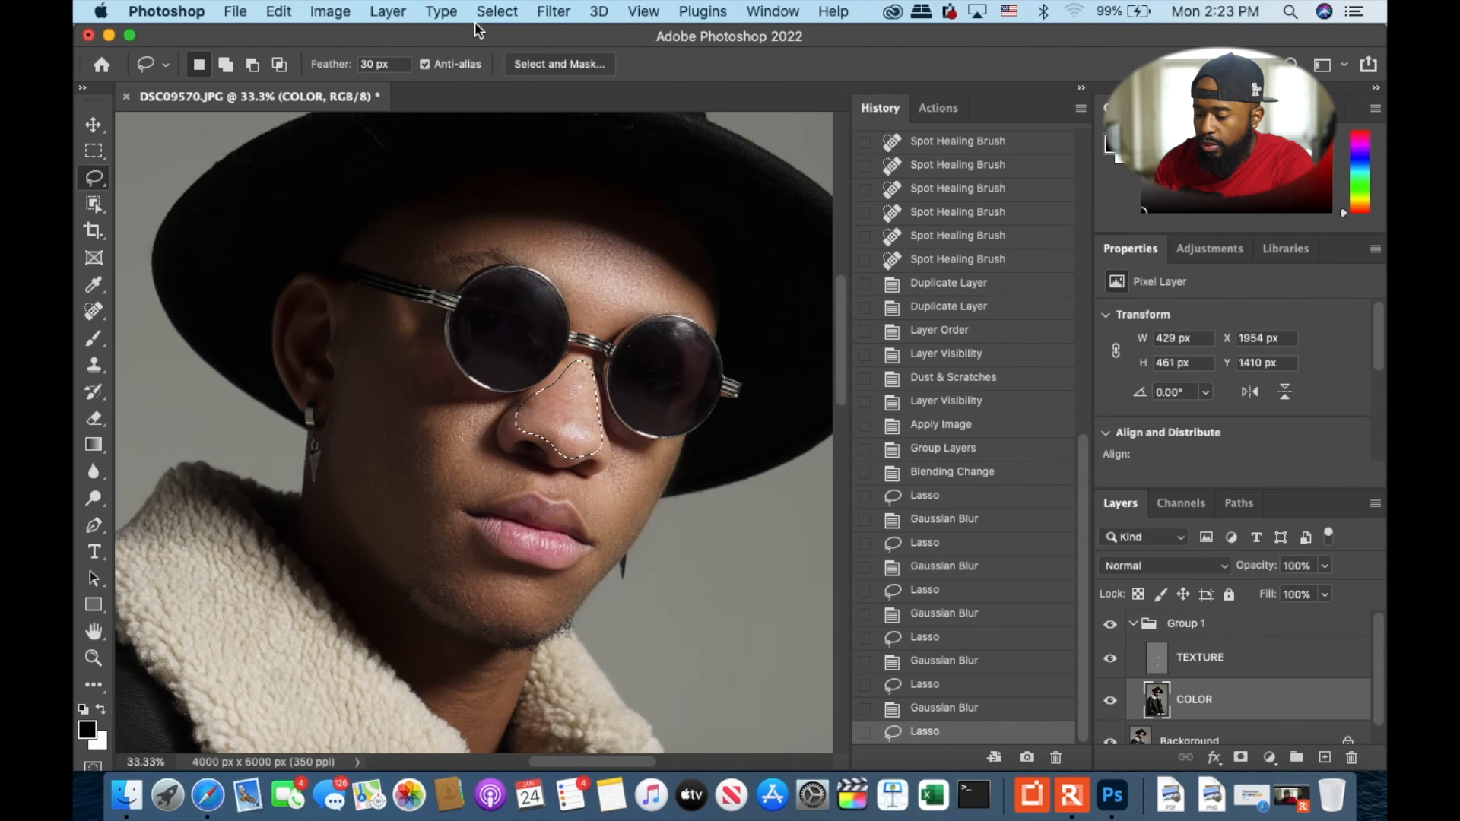
Apply a Gaussian Blur with a 9.9-pixel radius to the selected nose area
{"action": "left_click", "coordinate": [498, 12]}
{"action": "mouse_move", "coordinate": [555, 15]}
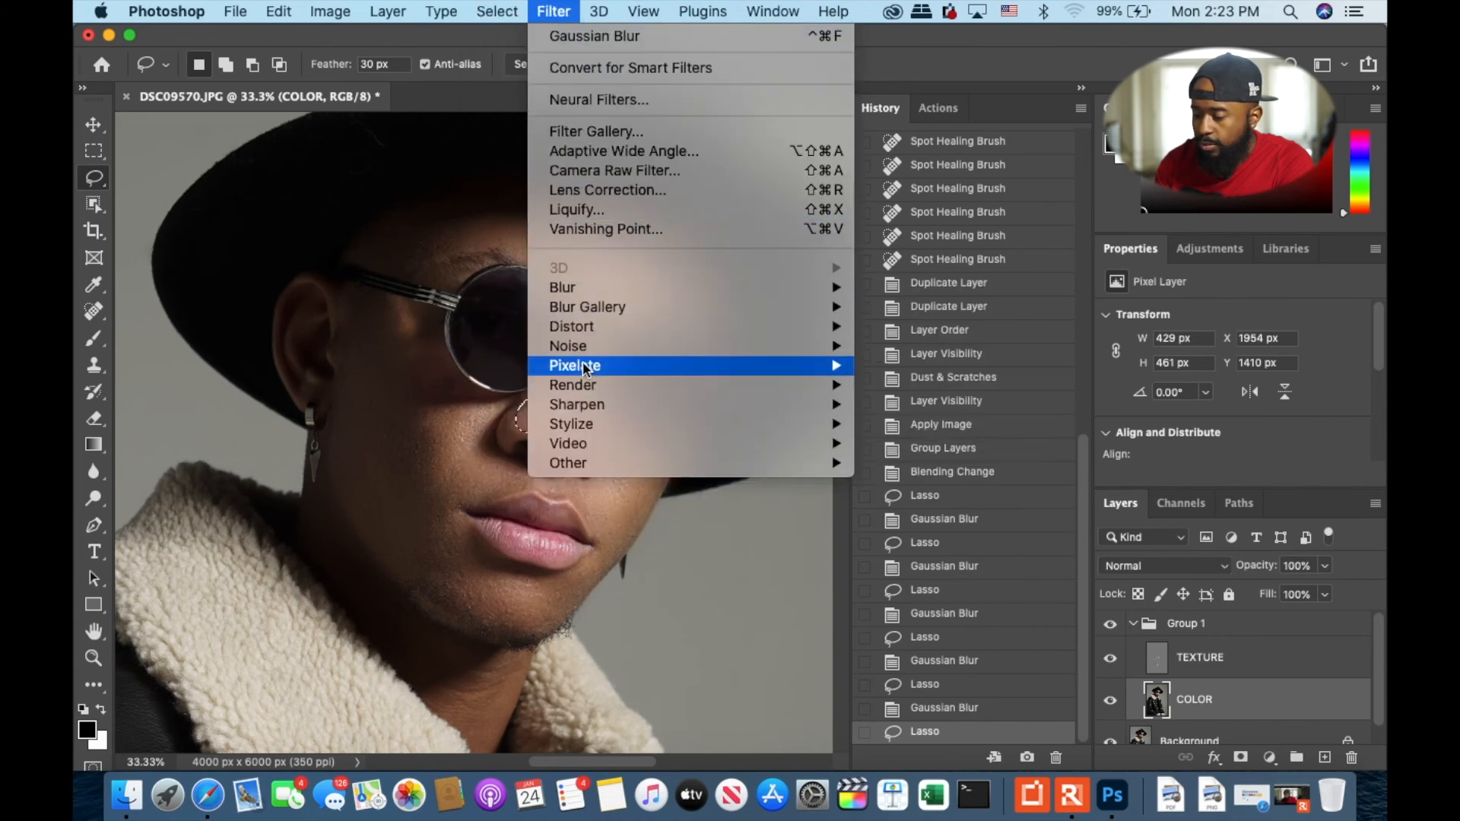
{"action": "mouse_move", "coordinate": [587, 368]}
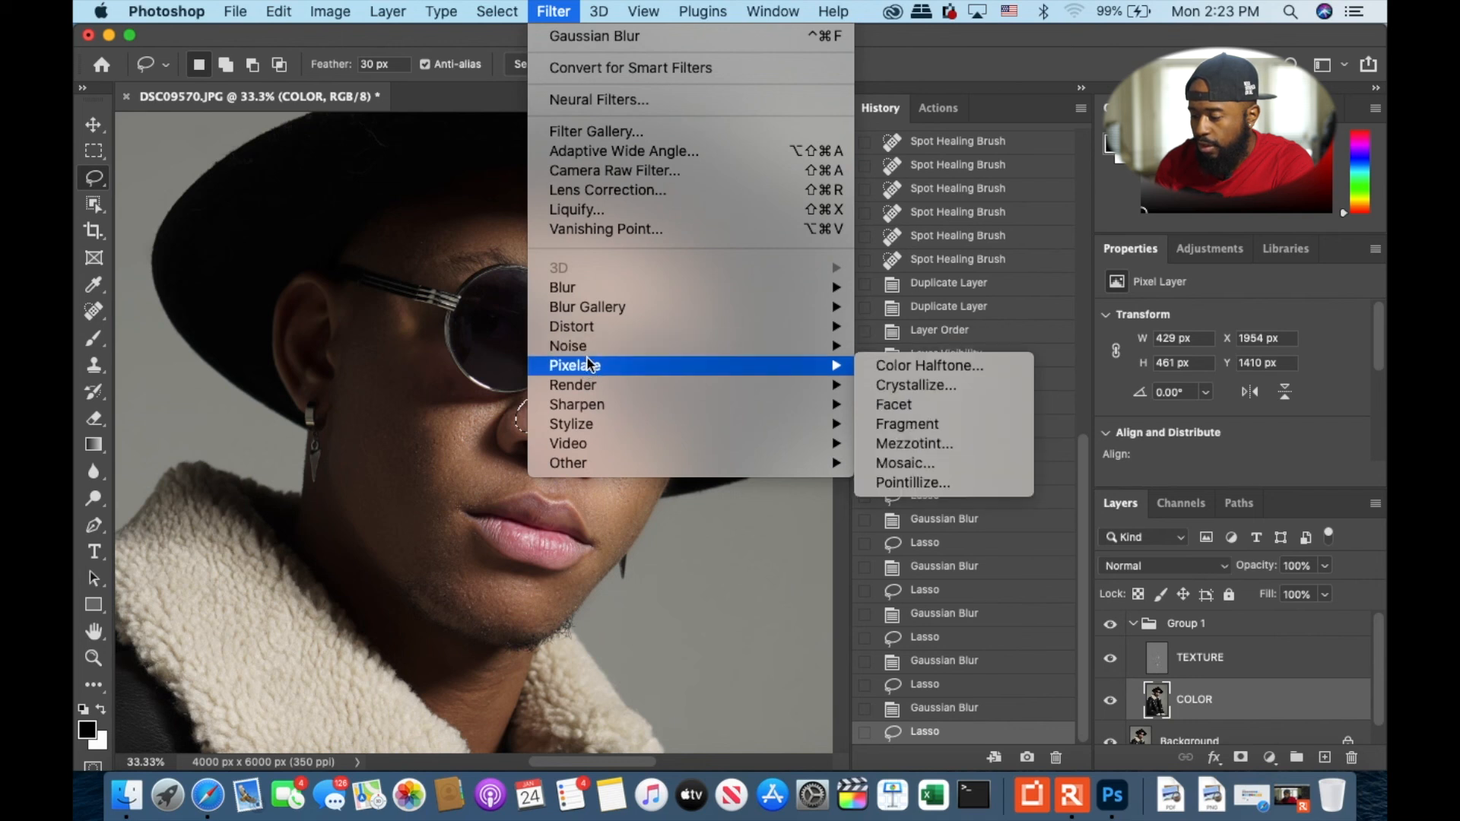
{"action": "mouse_move", "coordinate": [792, 286]}
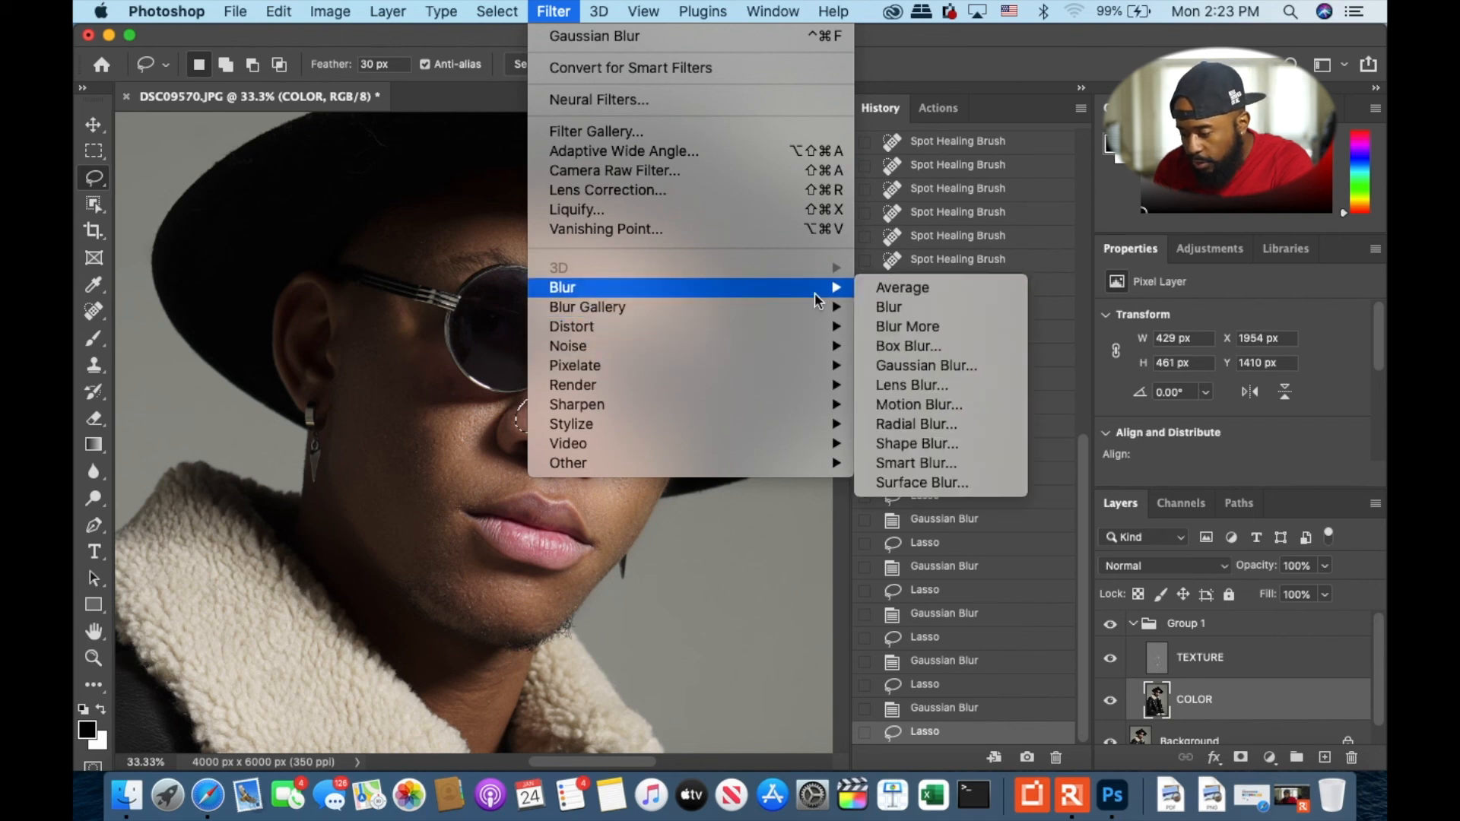
{"action": "left_click", "coordinate": [902, 363]}
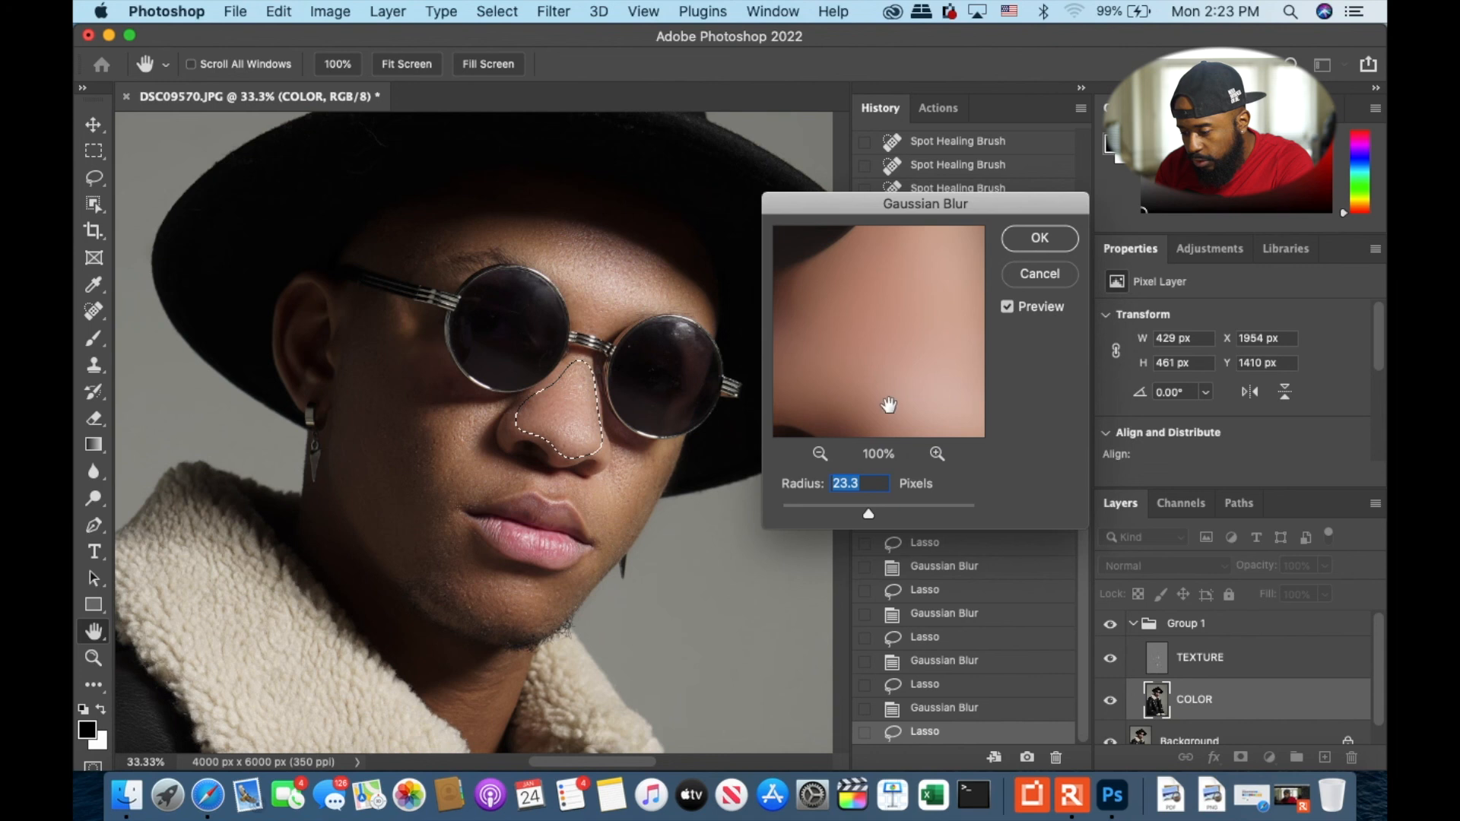
{"action": "left_click_drag", "start_coordinate": [868, 514], "coordinate": [858, 519]}
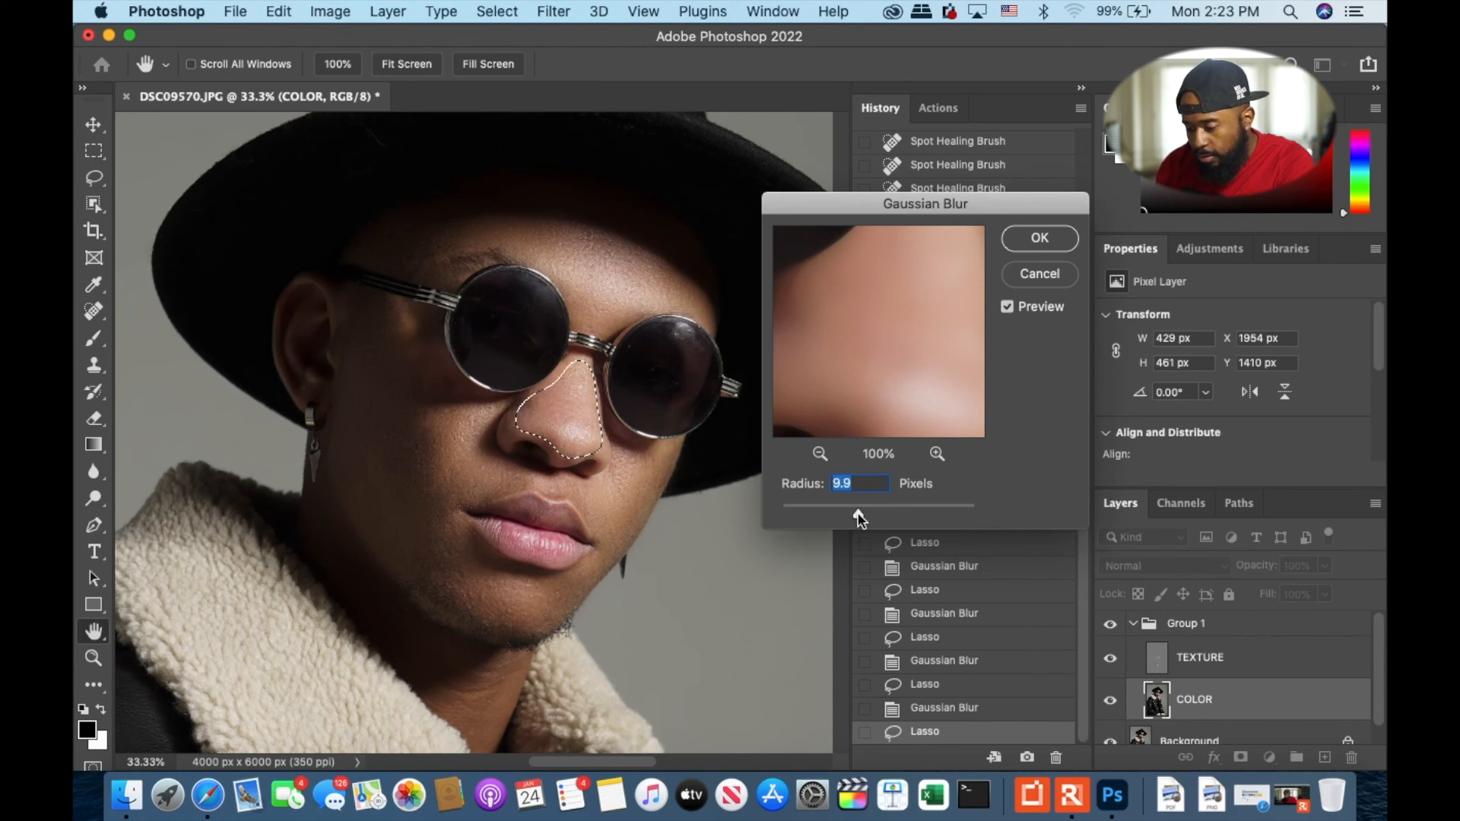
{"action": "key", "text": "Return"}
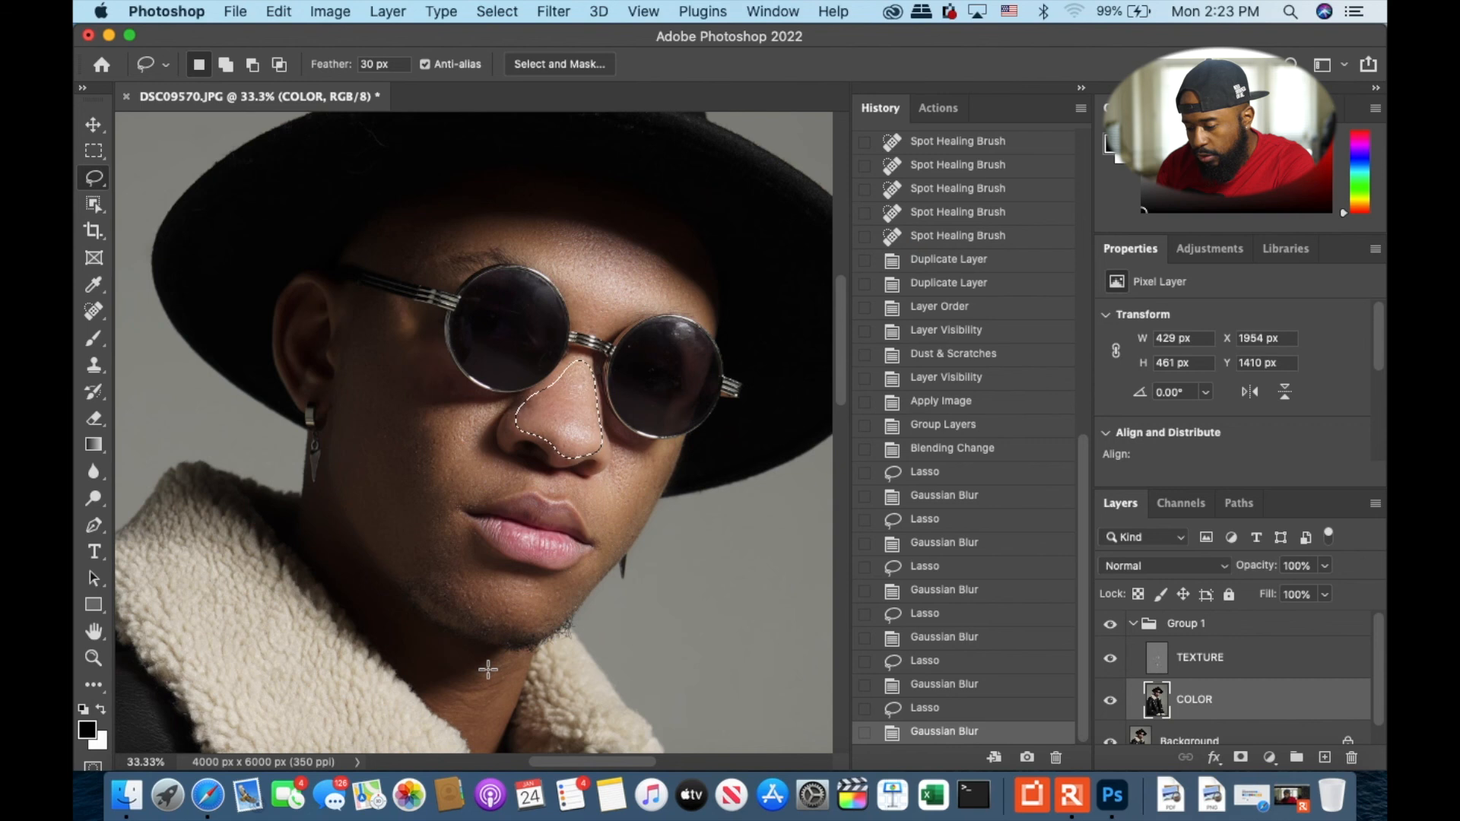
Lasso the neck skin inside the collar, about 430 by 434 px, and apply a Gaussian Blur with a 27.5-pixel radius
{"action": "mouse_move", "coordinate": [426, 697]}
{"action": "left_mouse_down"}
{"action": "mouse_move", "coordinate": [497, 656]}
{"action": "mouse_move", "coordinate": [516, 688]}
{"action": "mouse_move", "coordinate": [492, 753]}
{"action": "mouse_move", "coordinate": [426, 695]}
{"action": "left_mouse_up"}
{"action": "left_click", "coordinate": [550, 12]}
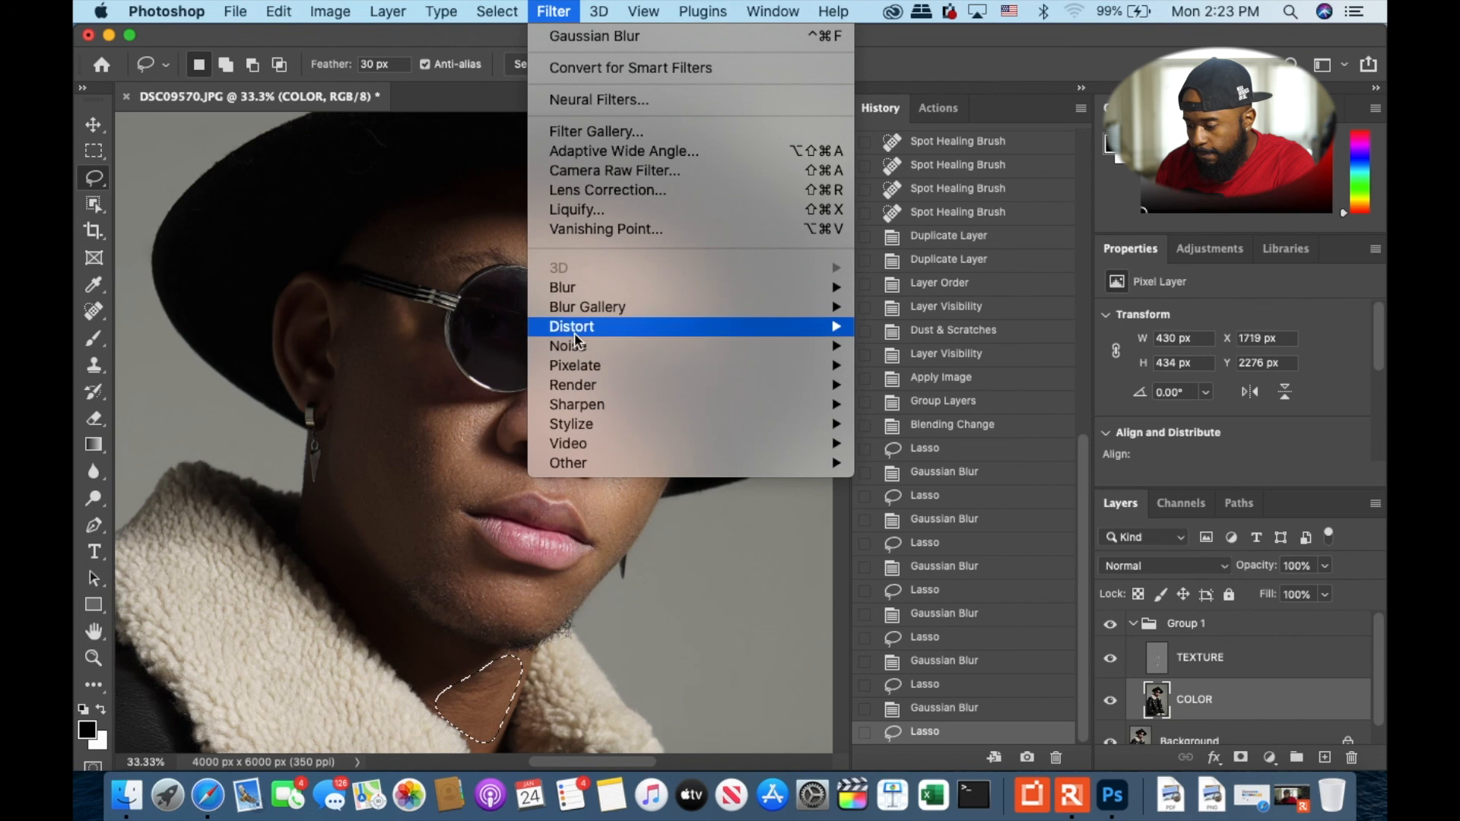
{"action": "mouse_move", "coordinate": [576, 289]}
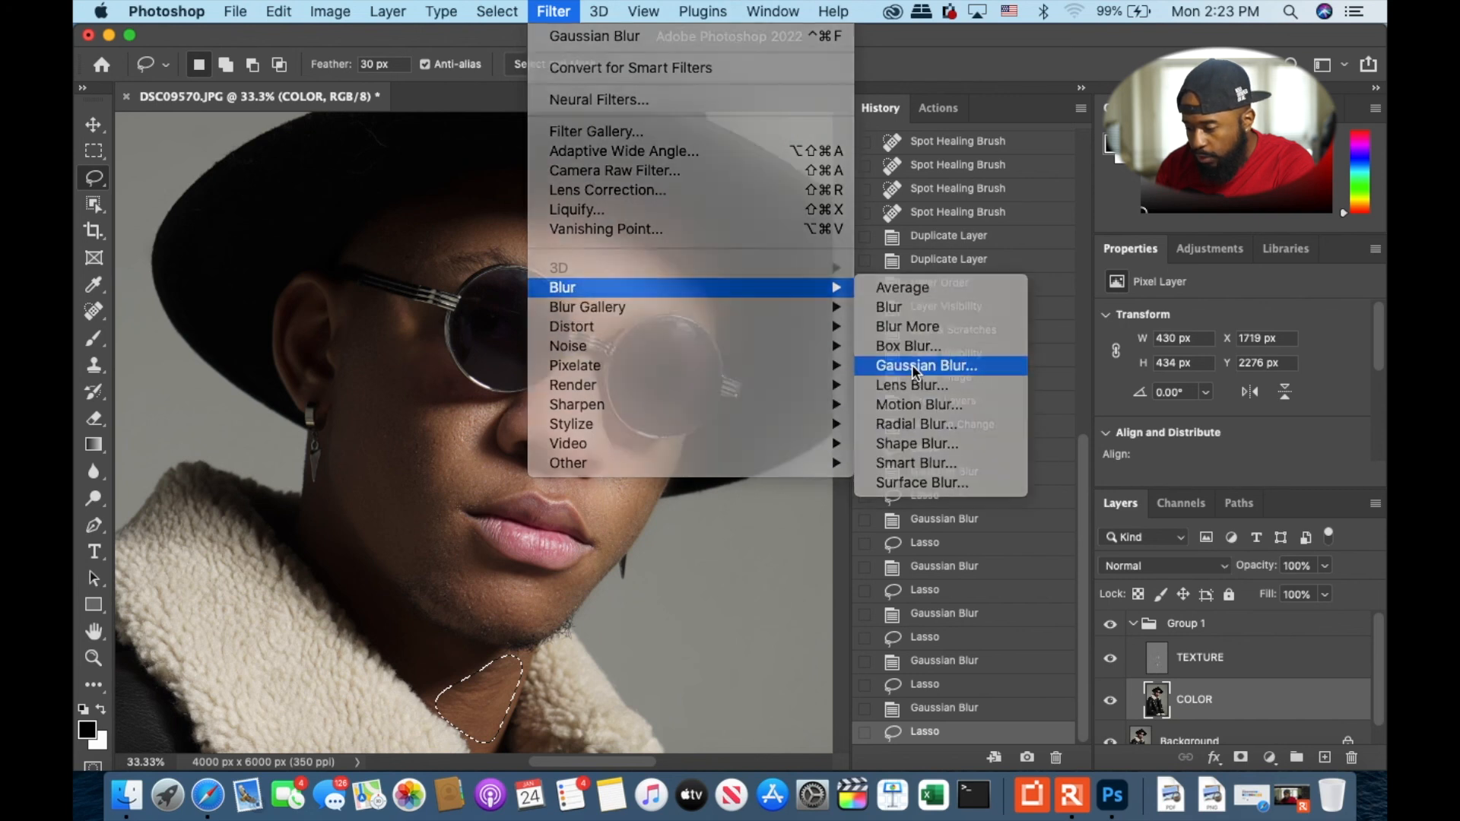
{"action": "left_click", "coordinate": [930, 367]}
{"action": "left_click_drag", "start_coordinate": [858, 514], "coordinate": [872, 518]}
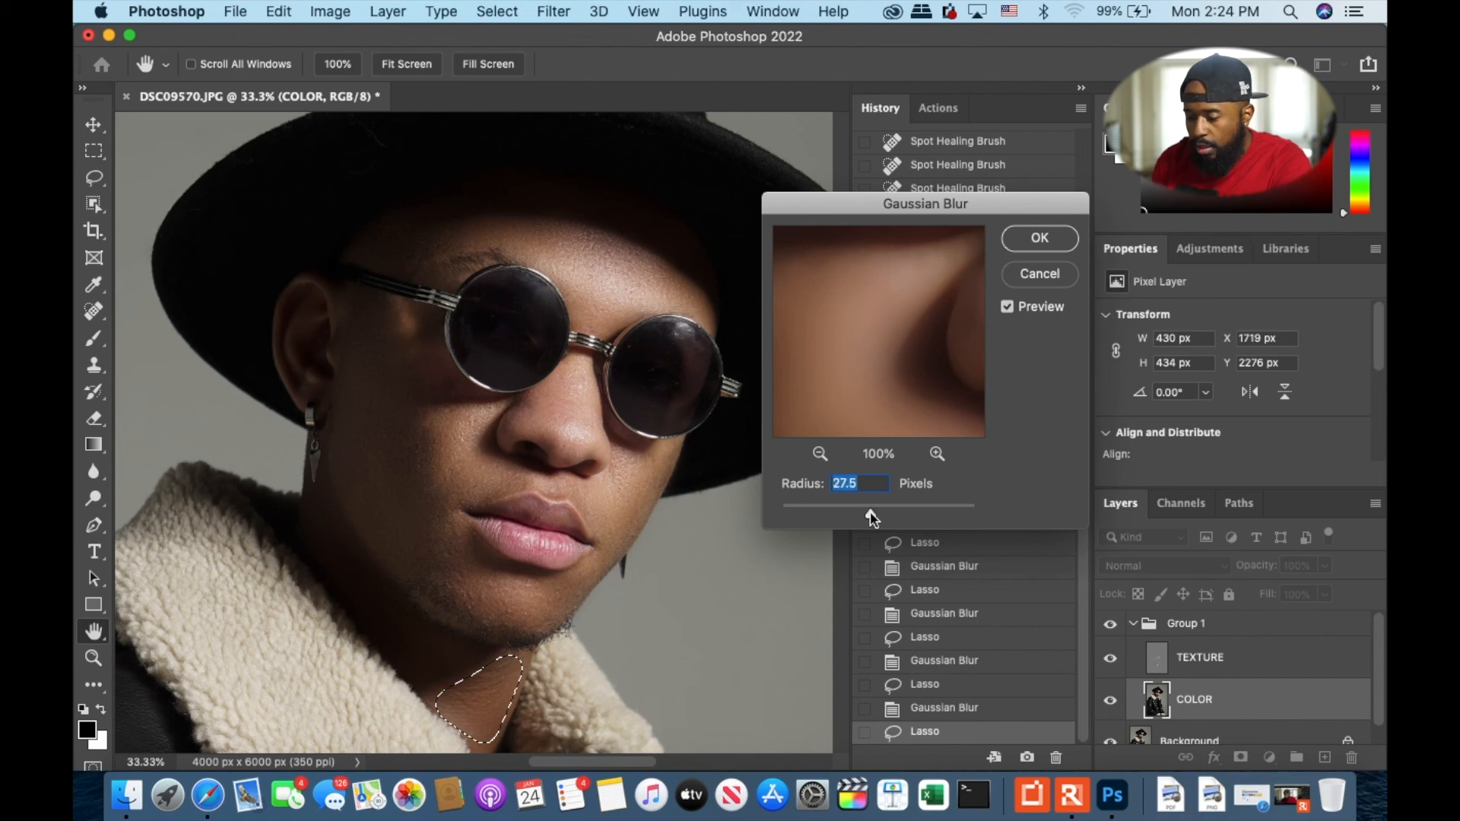
{"action": "left_click", "coordinate": [1056, 240]}
{"action": "key", "text": "z"}
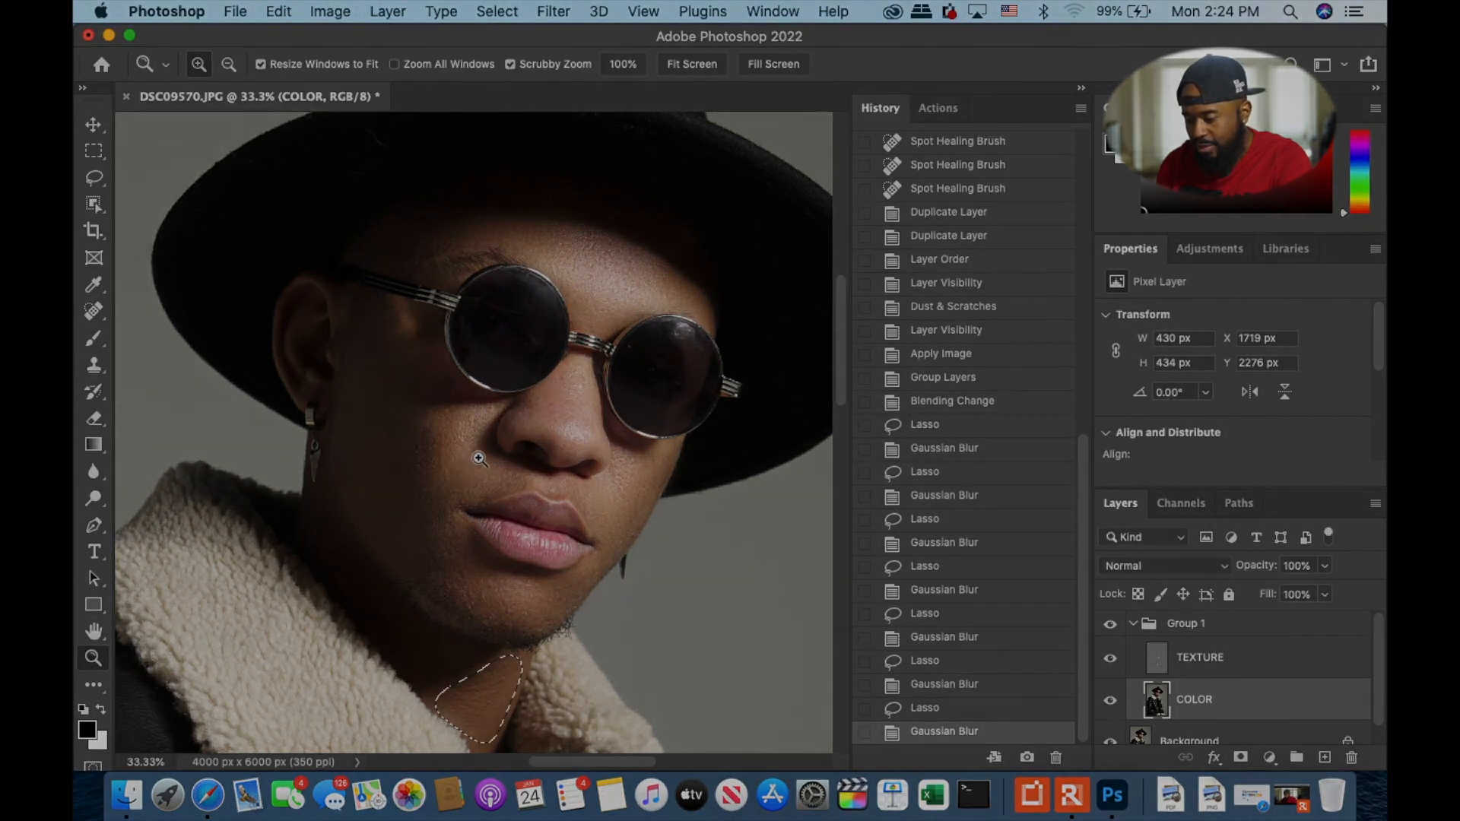